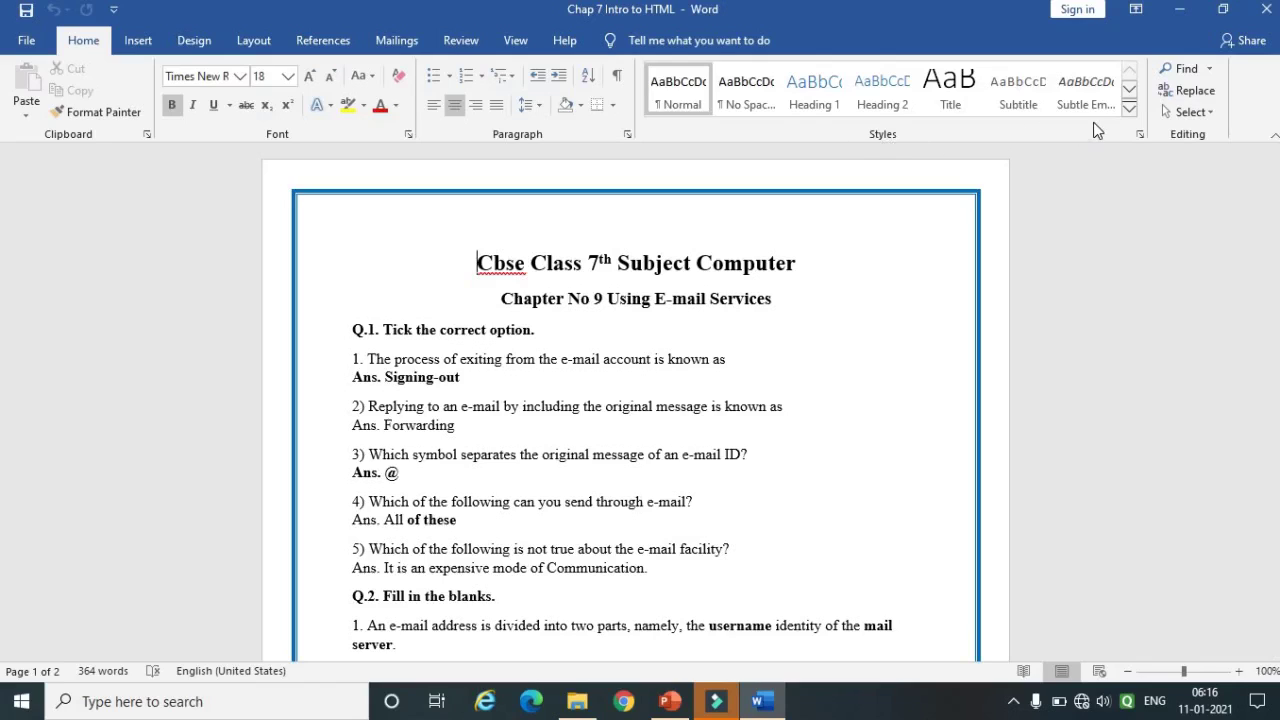
# Try the Normal style on the entire document text, and undo the style change.
pyautogui.click(1128, 108)
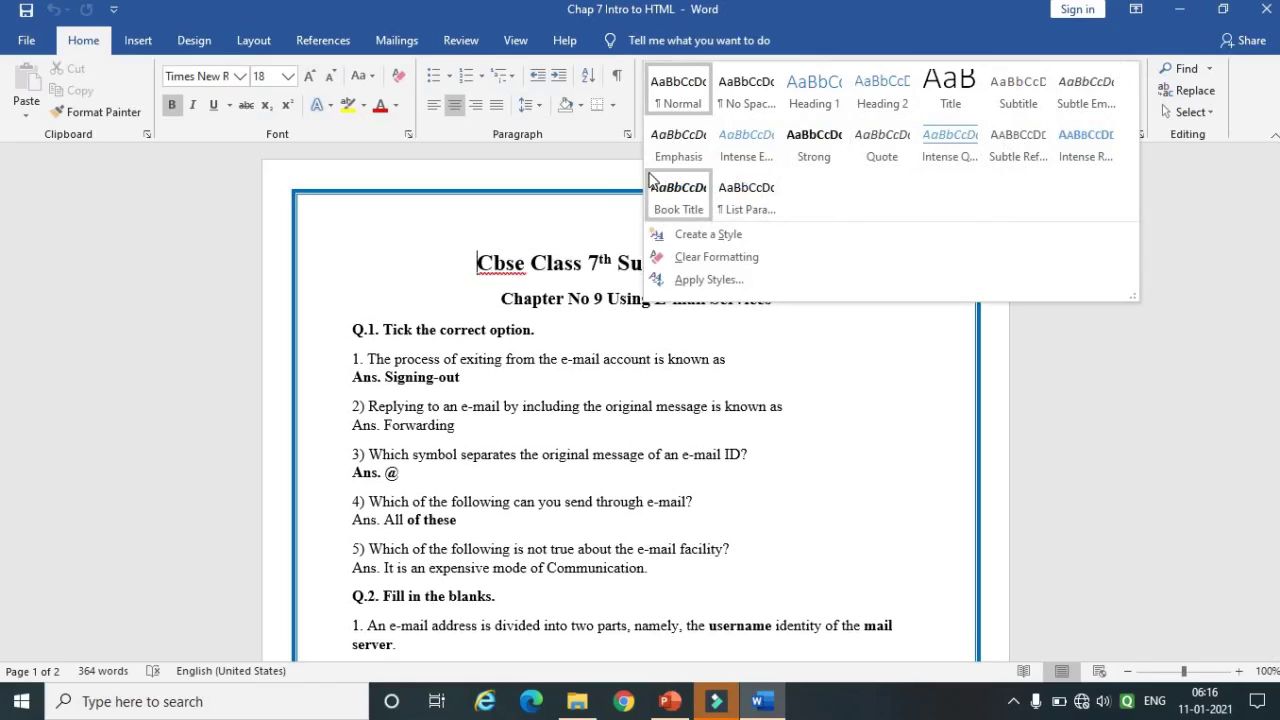
pyautogui.click(397, 291)
pyautogui.hotkey('ctrl', 'a')
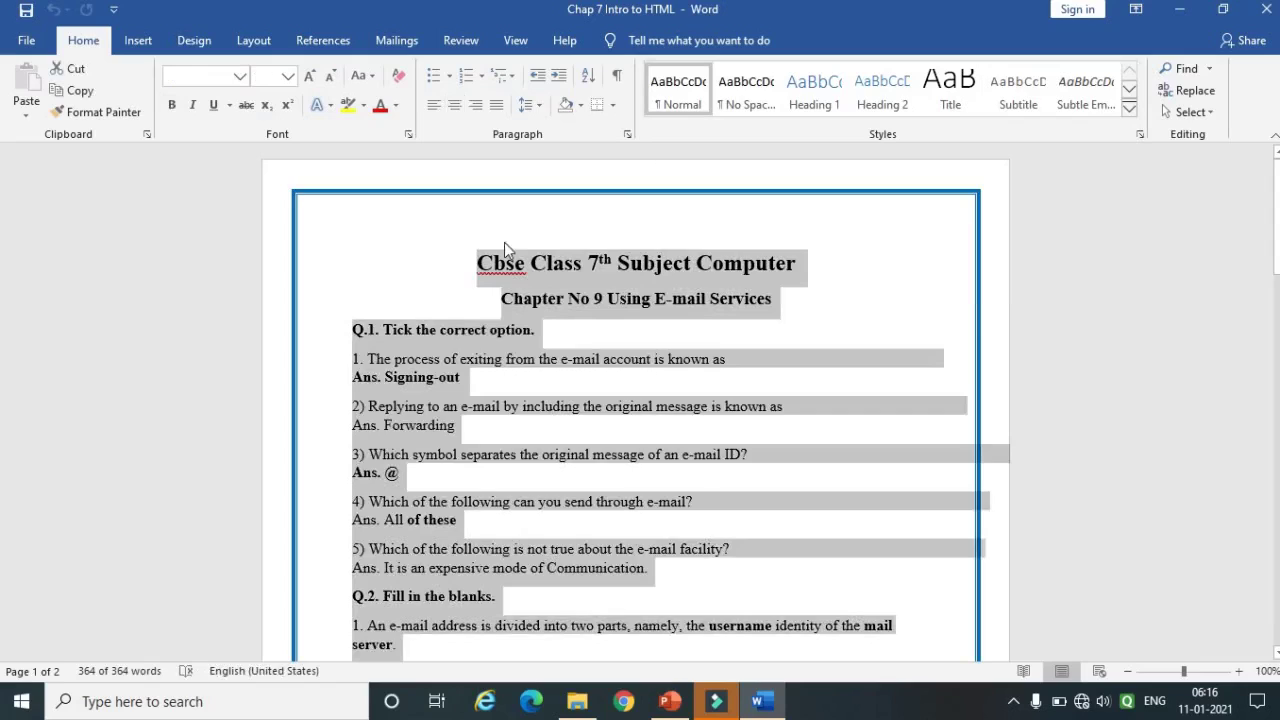
pyautogui.click(1129, 108)
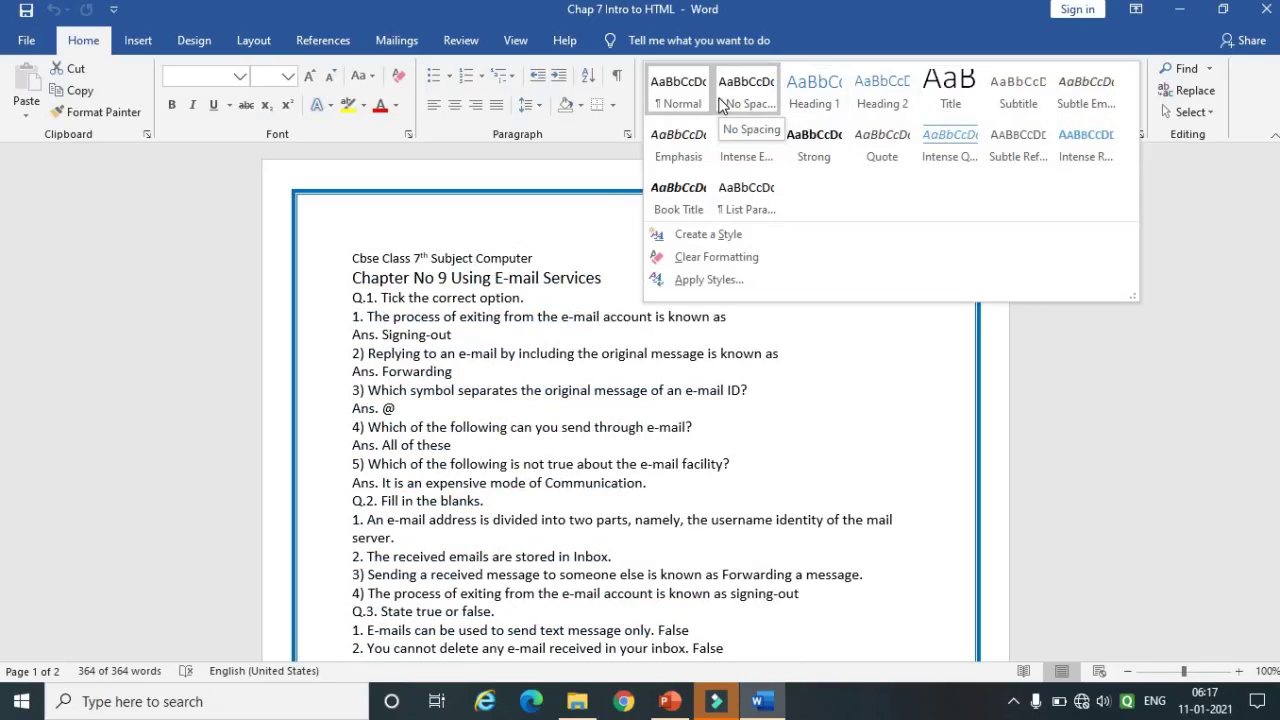
pyautogui.click(668, 104)
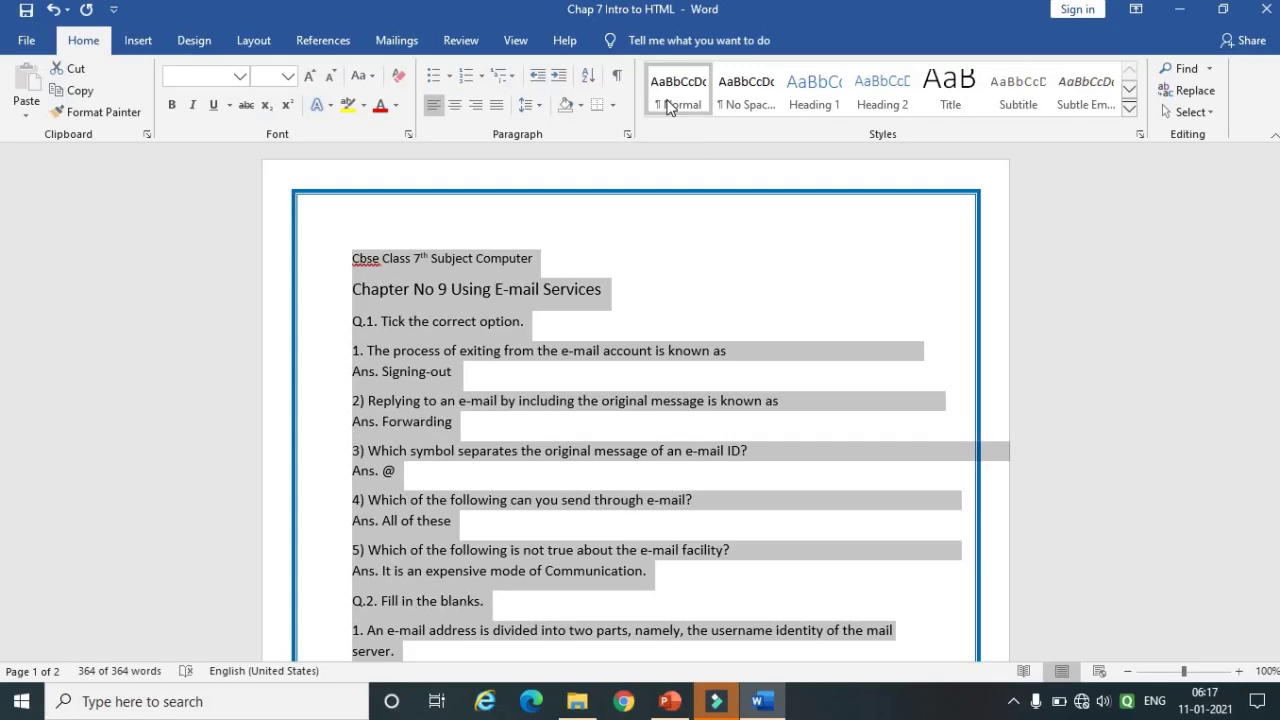
pyautogui.hotkey('ctrl', 'z')
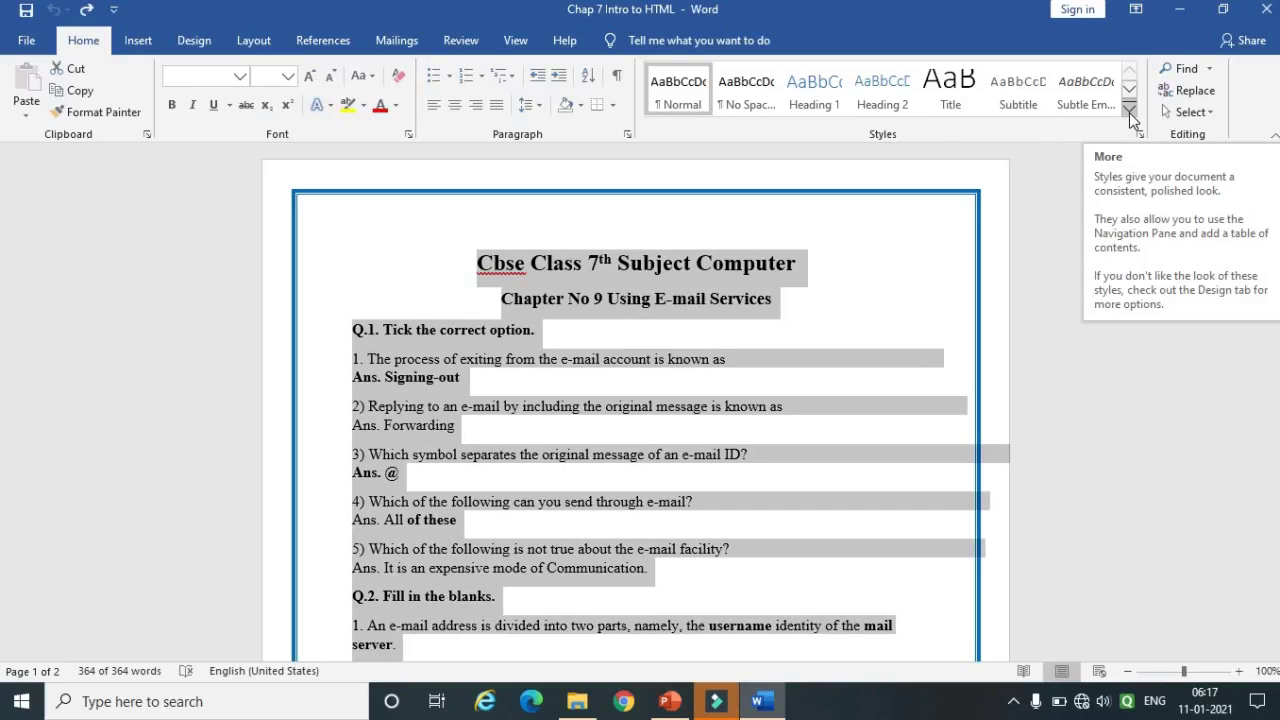
# Clear all formatting from the entire document text, and undo the clearing.
pyautogui.click(1129, 112)
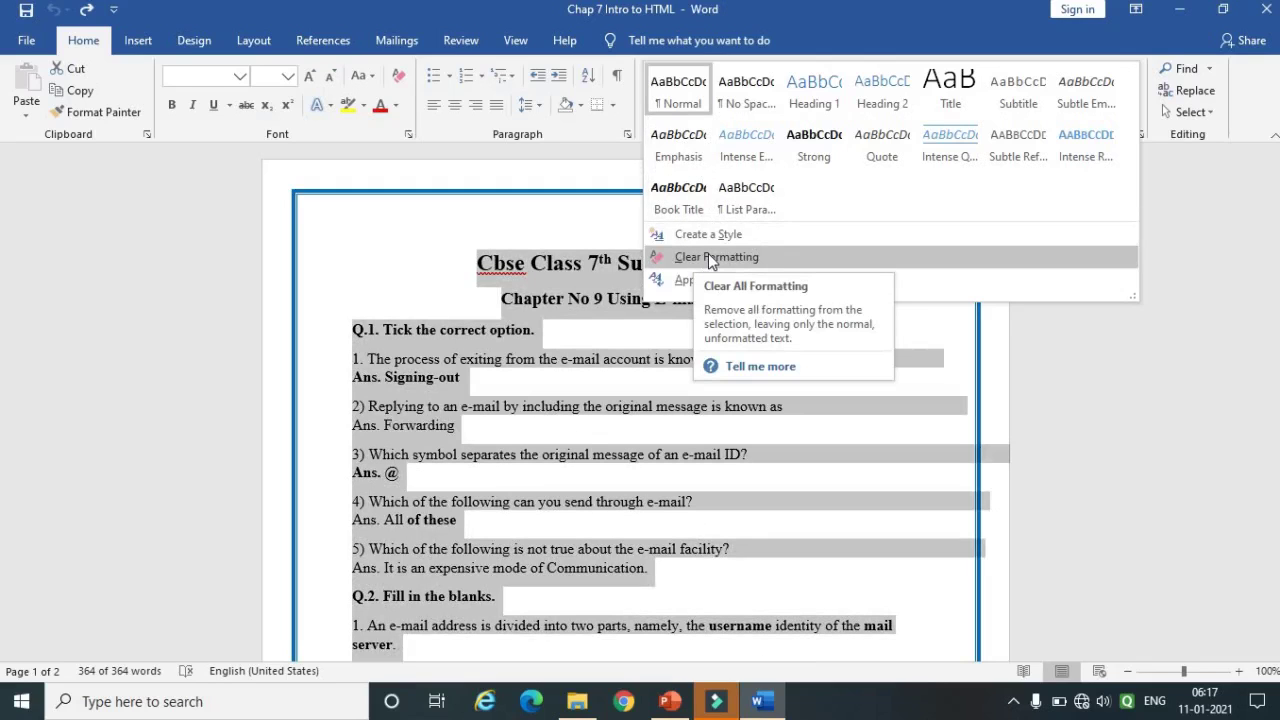
pyautogui.click(791, 256)
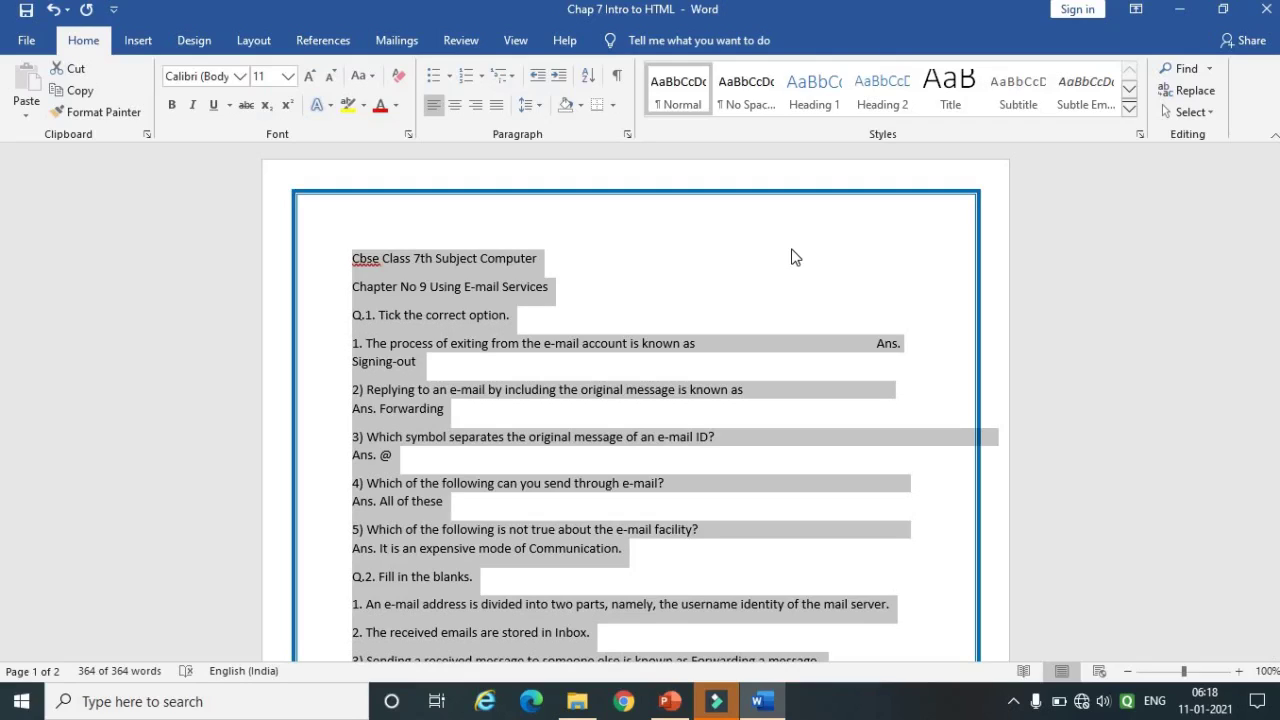
pyautogui.hotkey('ctrl', 'z')
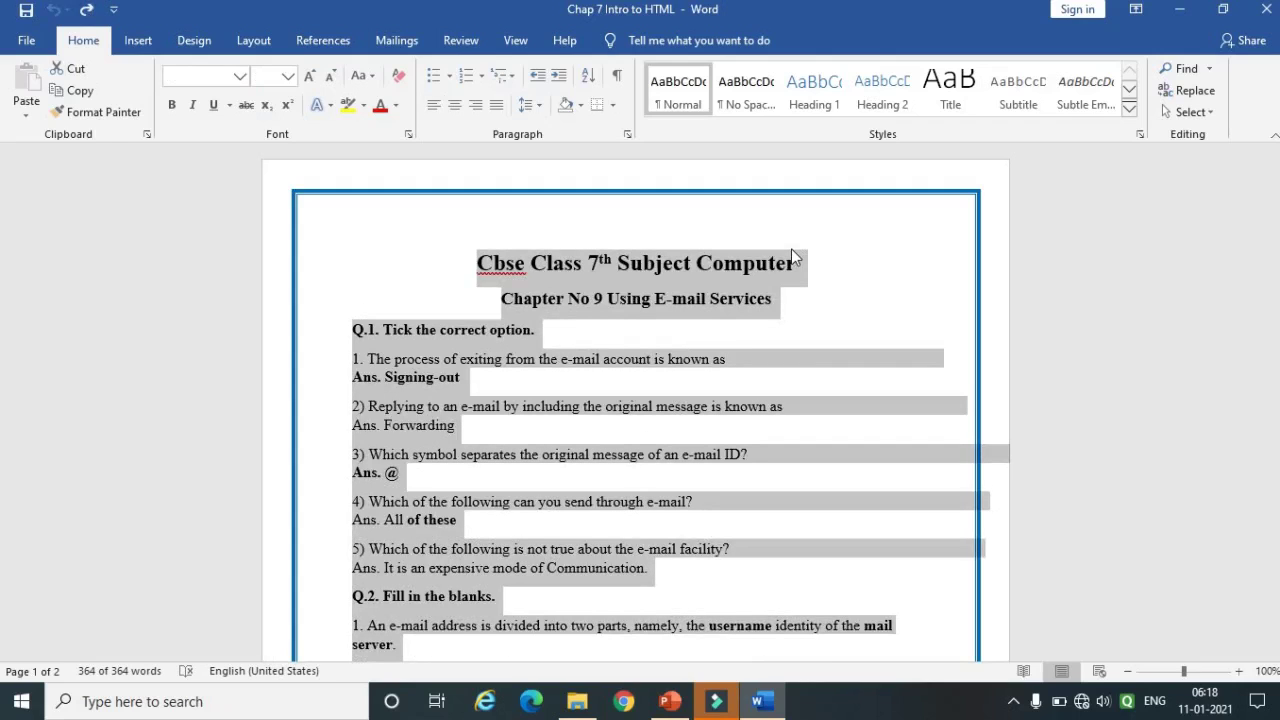
# Switch to the PowerPoint presentation, view the Common Text Formatting Tools slide, and return to the Word document.
pyautogui.hotkey('alt', 'Tab')
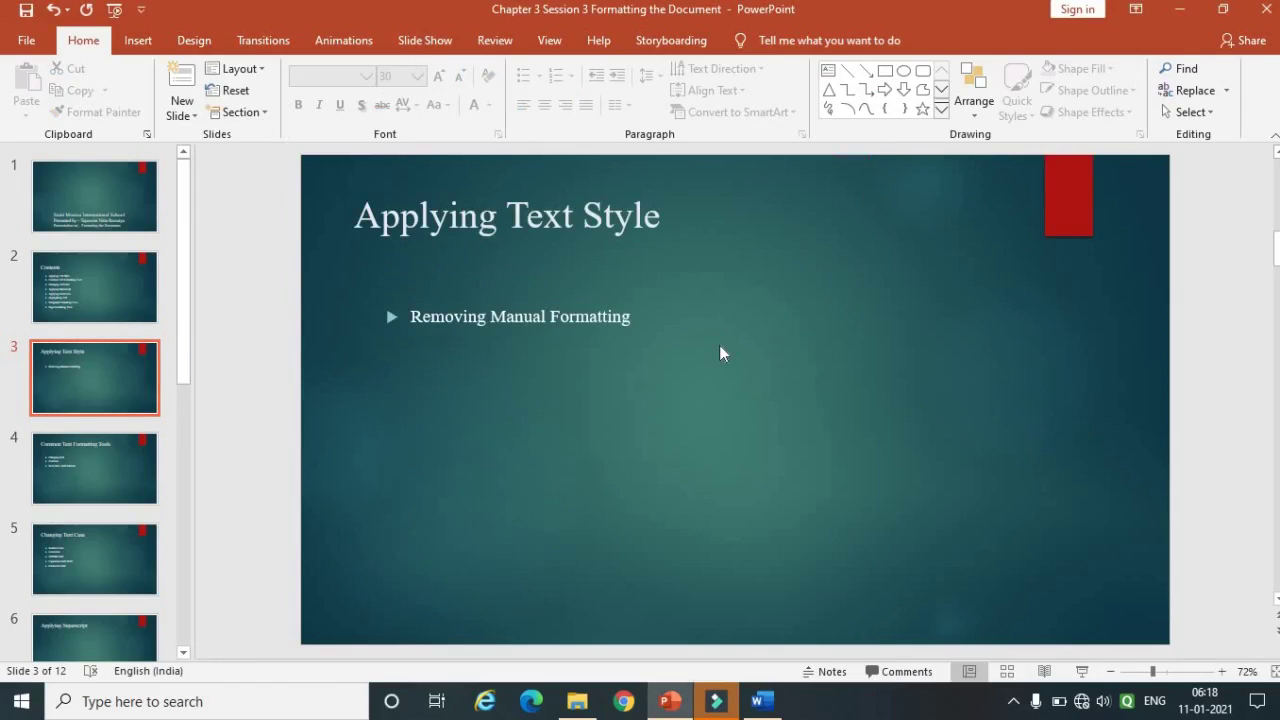
pyautogui.scroll(-1, 721, 347)
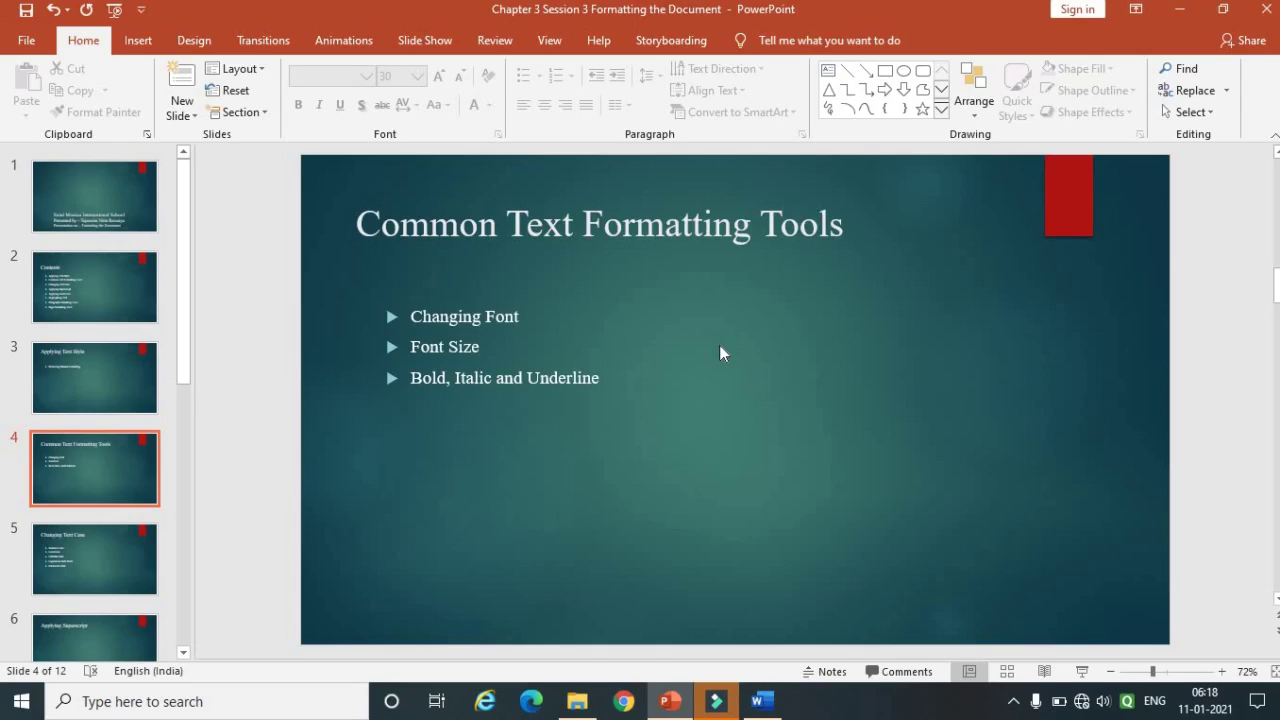
pyautogui.hotkey('alt', 'Tab')
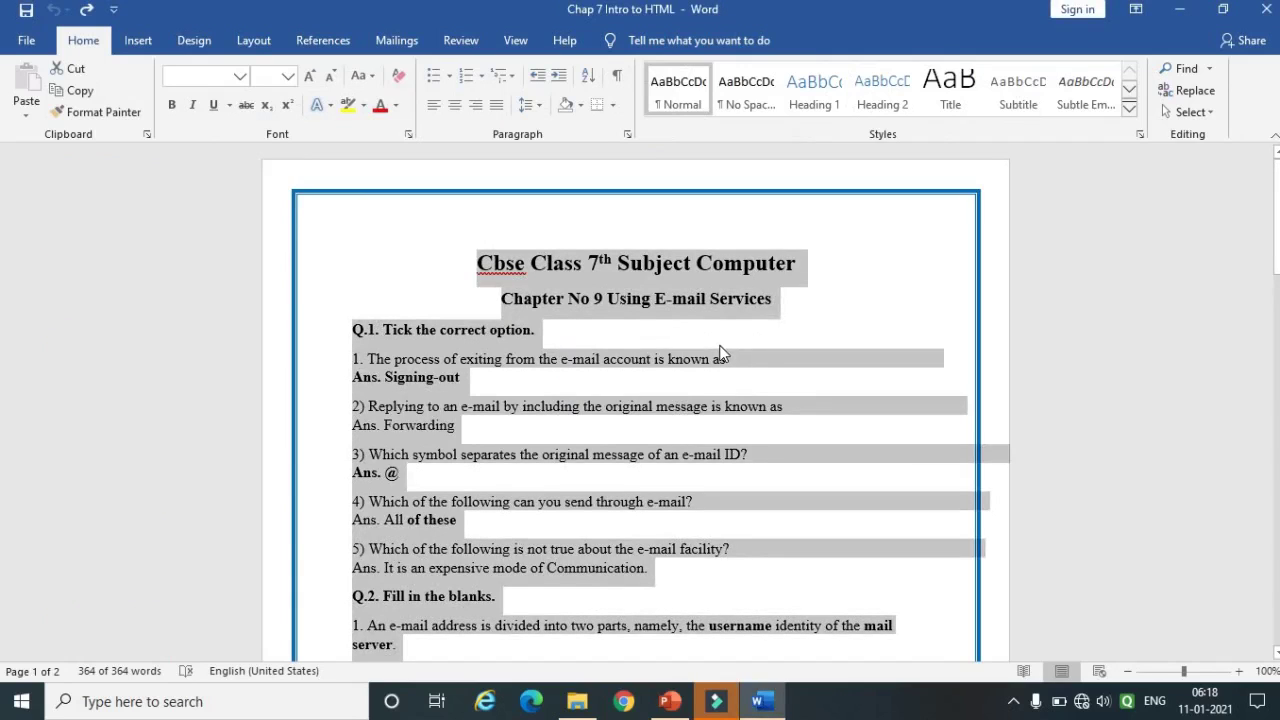
# Set the font of the two title lines at the start of the document to Bodoni MT Poster Compressed.
pyautogui.click(476, 263)
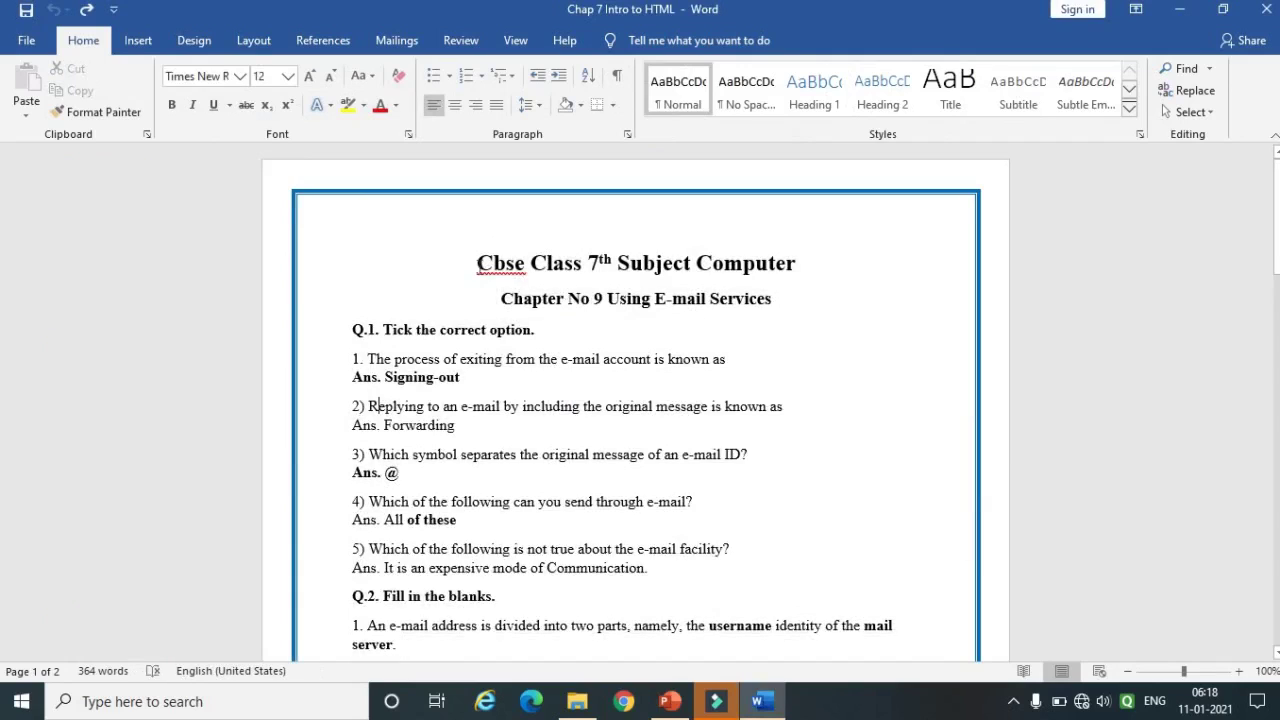
pyautogui.moveTo(476, 263); pyautogui.dragTo(773, 294)
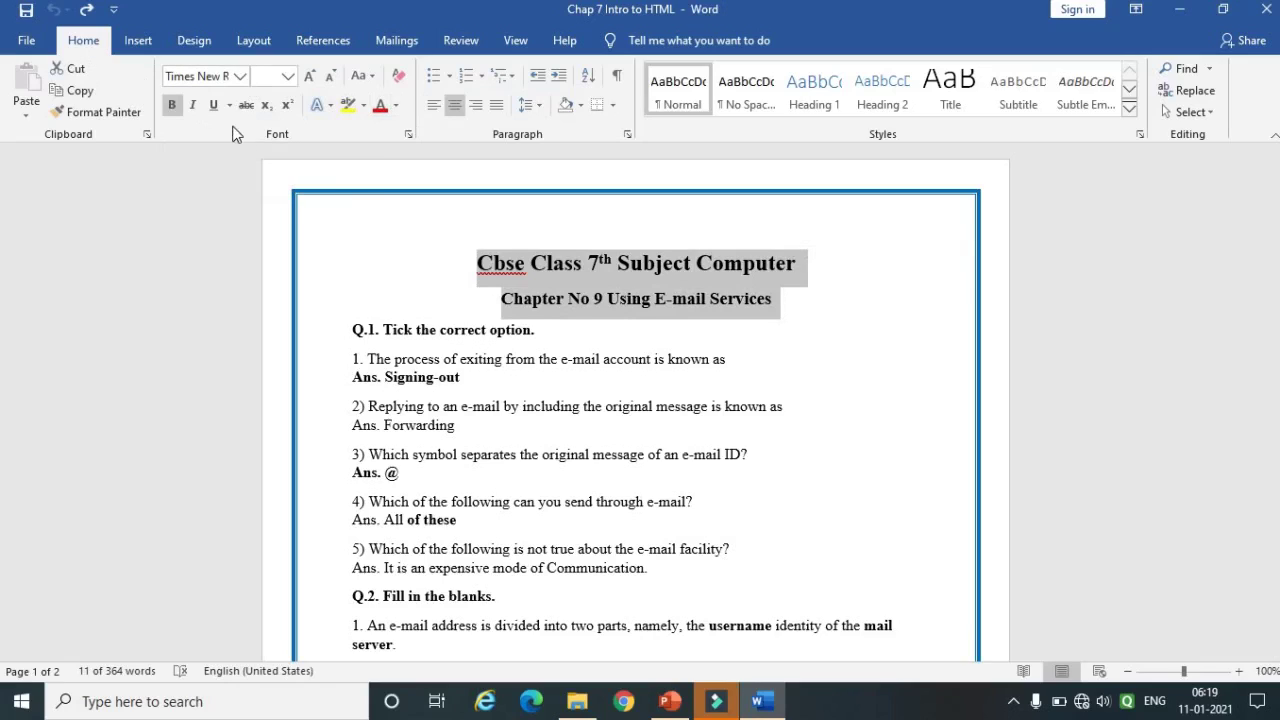
pyautogui.click(241, 77)
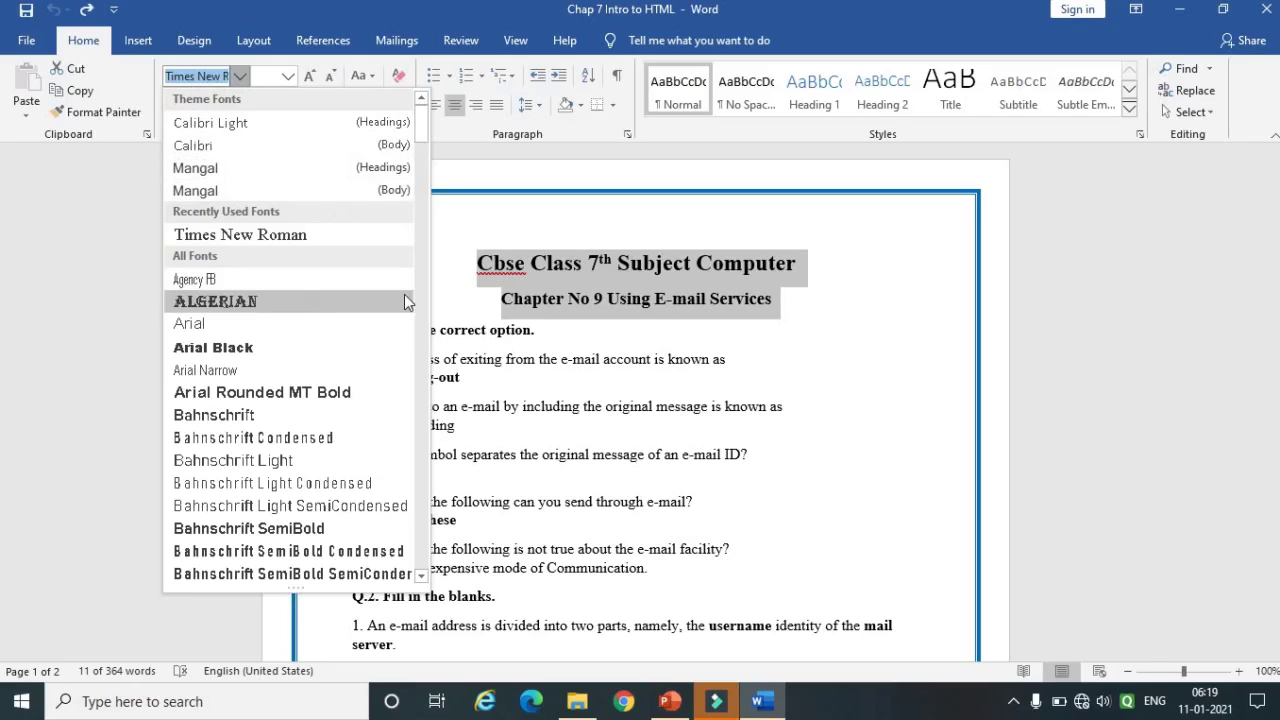
pyautogui.click(421, 315)
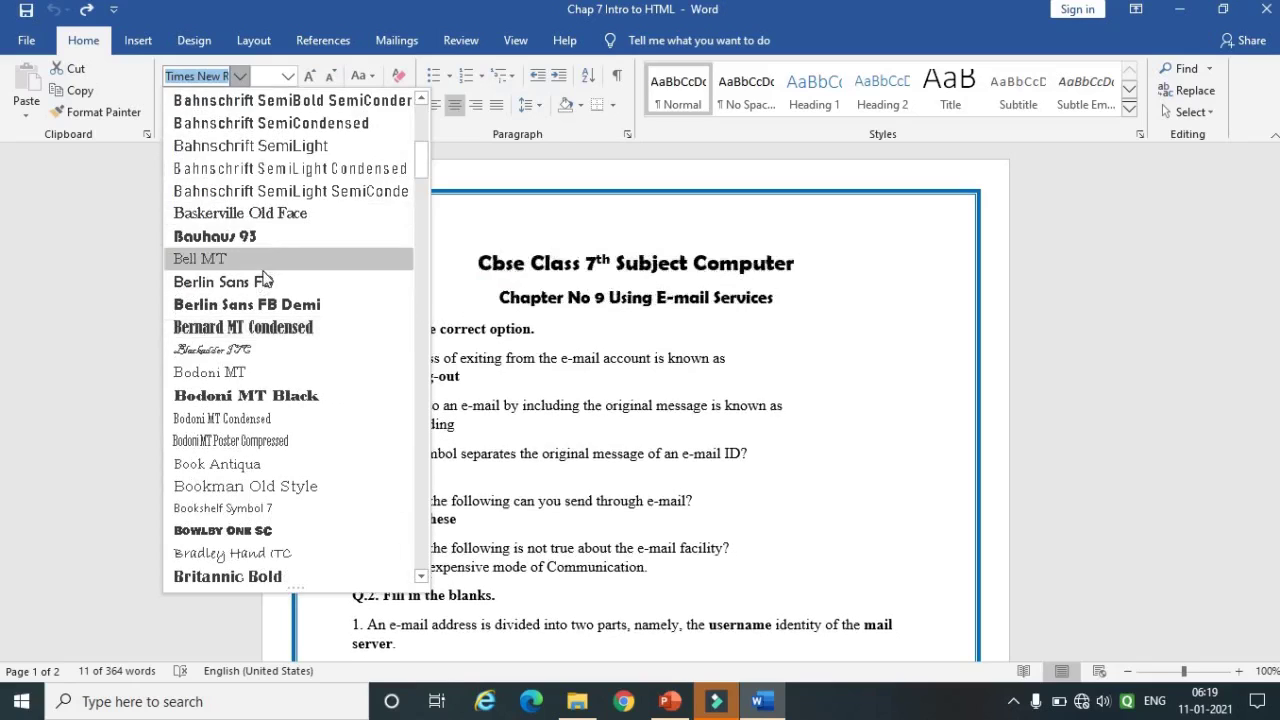
pyautogui.click(216, 440)
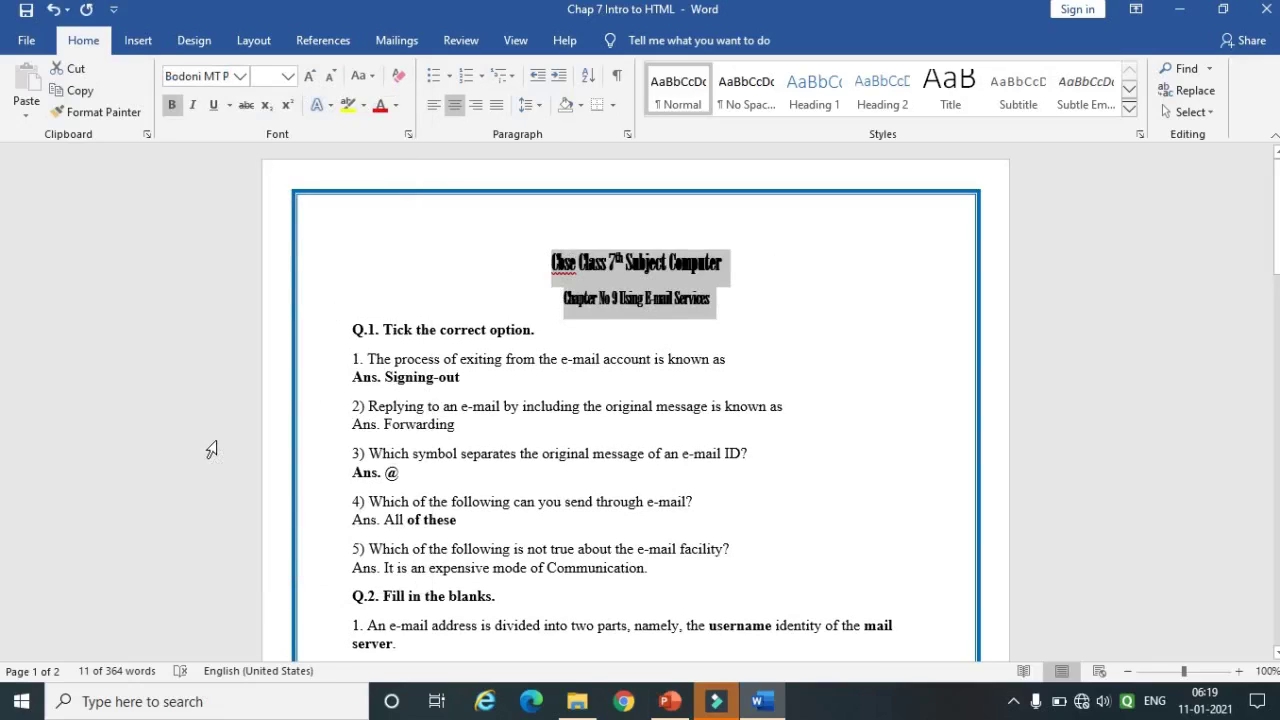
# Change the font of the two title lines to Fugaz One and their font size to 14.
pyautogui.click(243, 75)
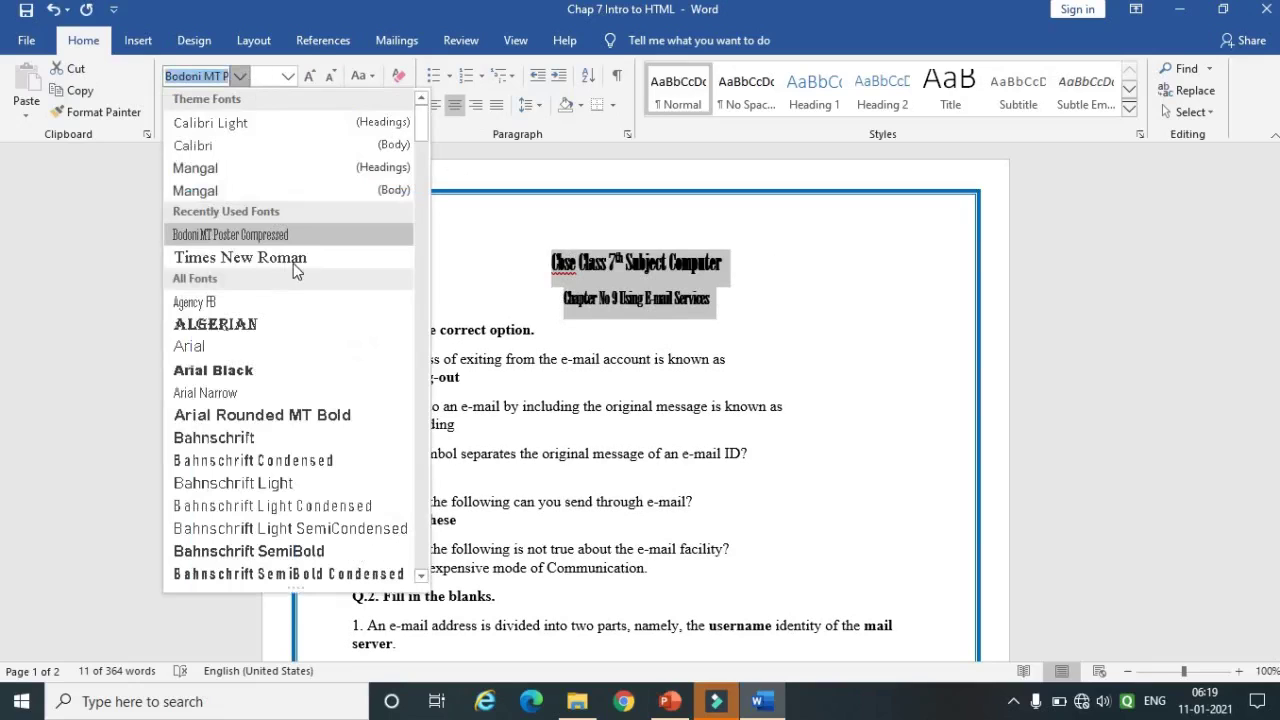
pyautogui.click(422, 405)
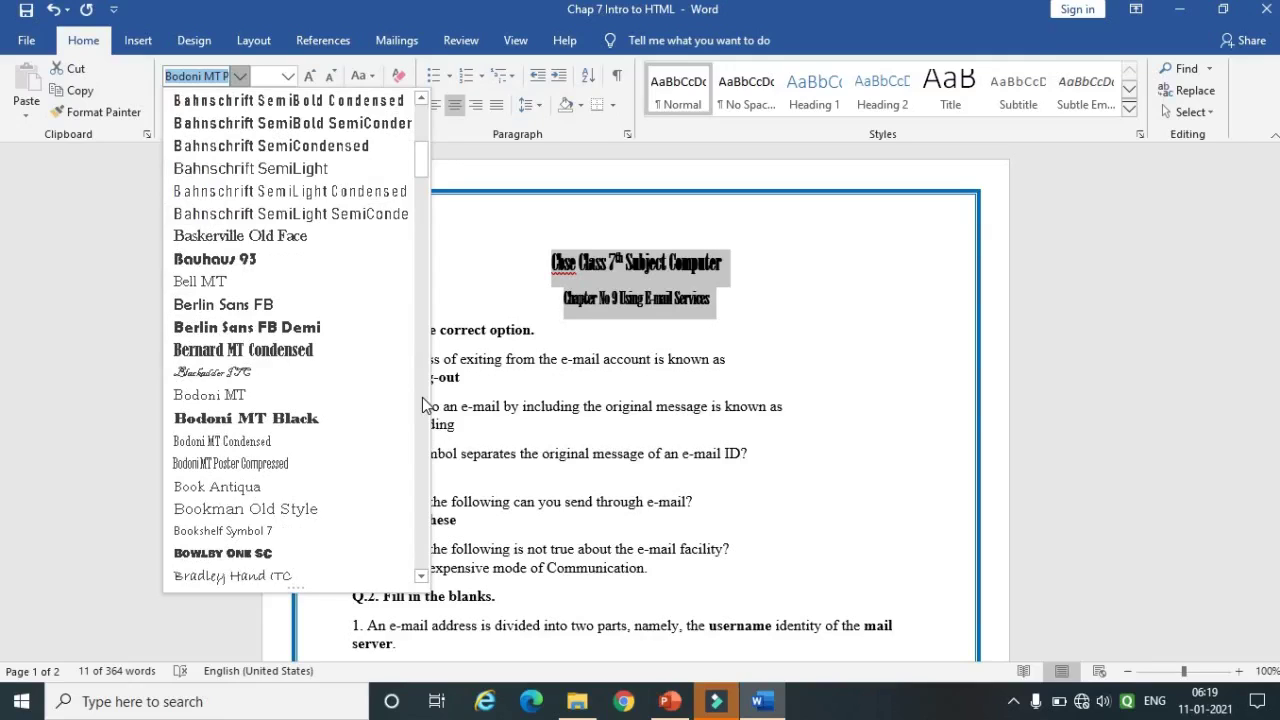
pyautogui.scroll(-15, 422, 408)
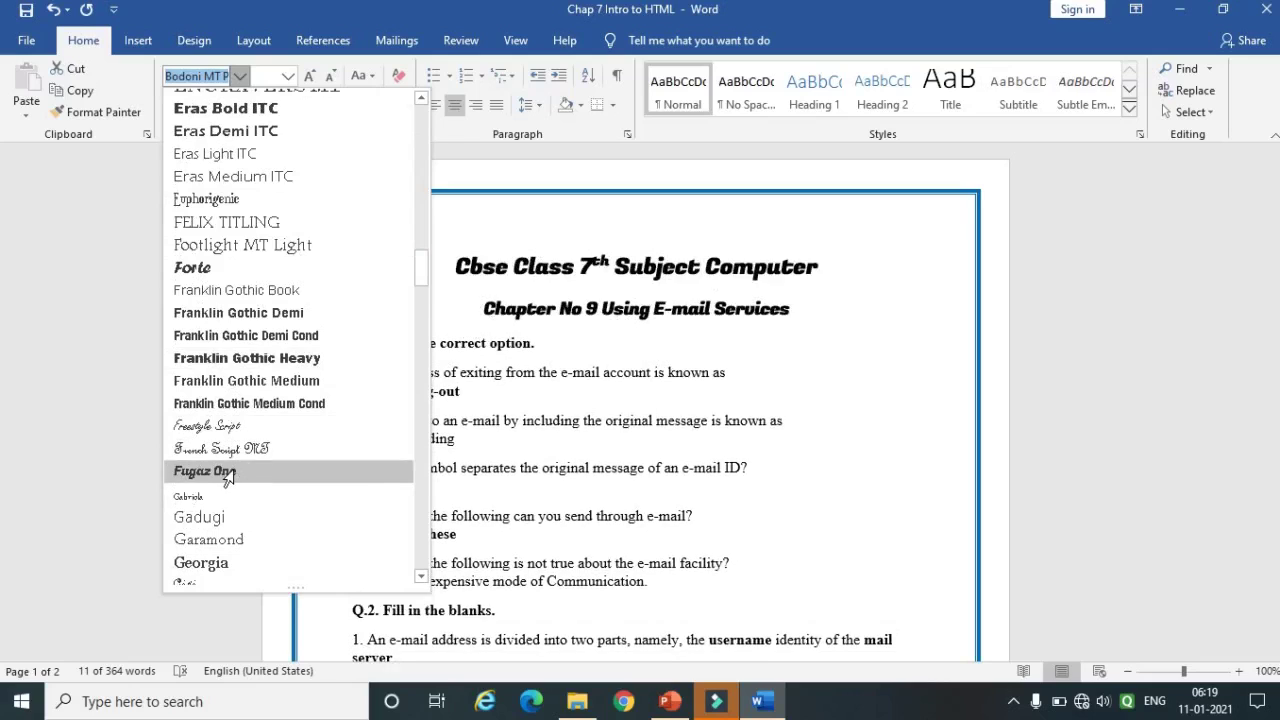
pyautogui.click(236, 472)
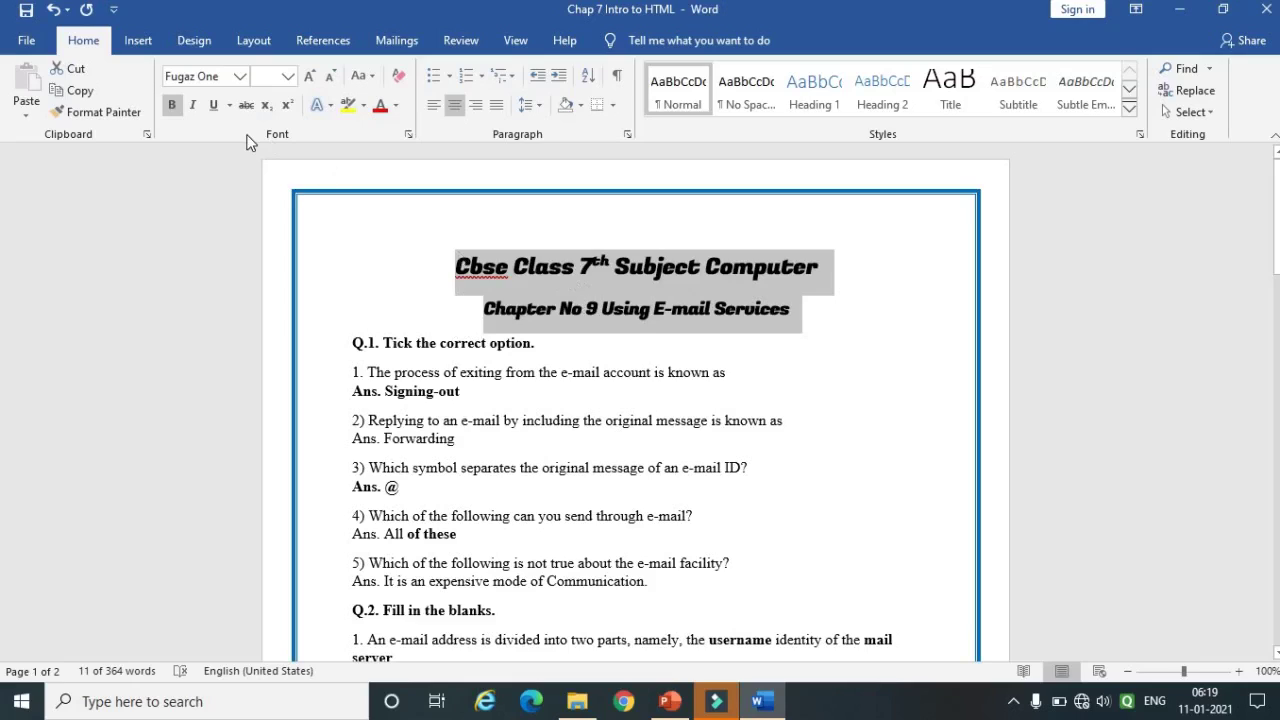
pyautogui.click(287, 77)
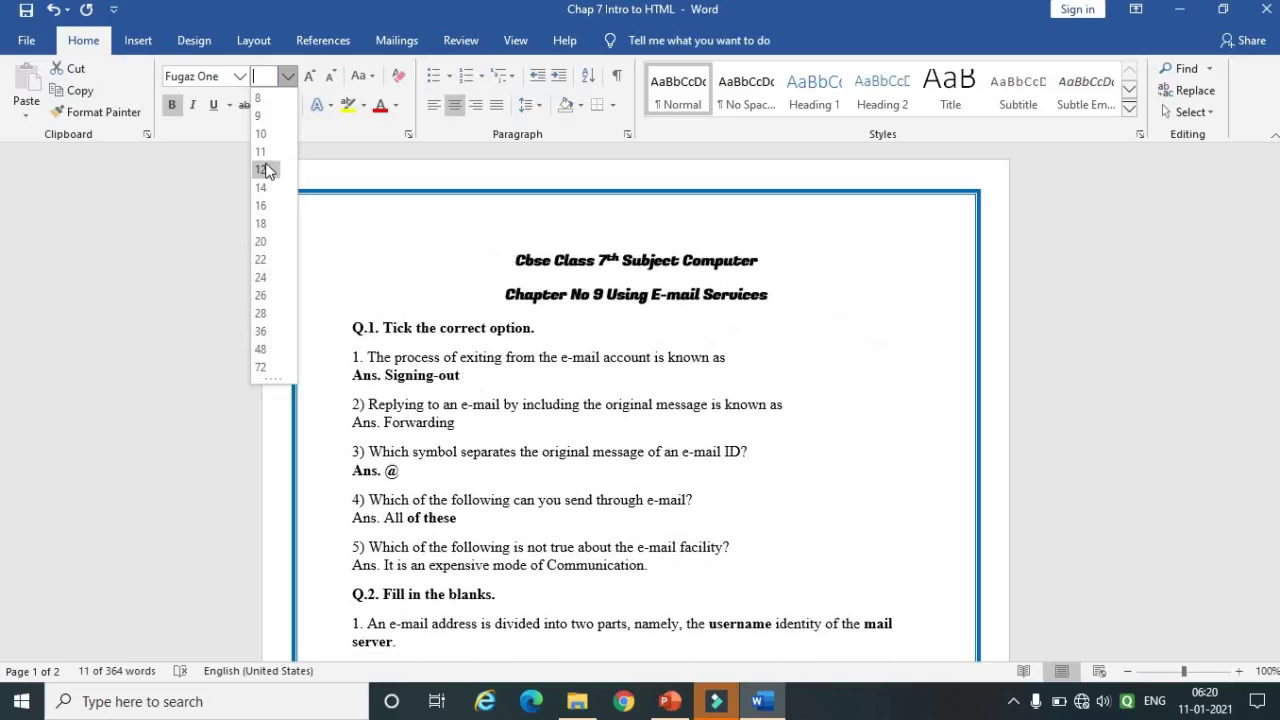
pyautogui.click(264, 190)
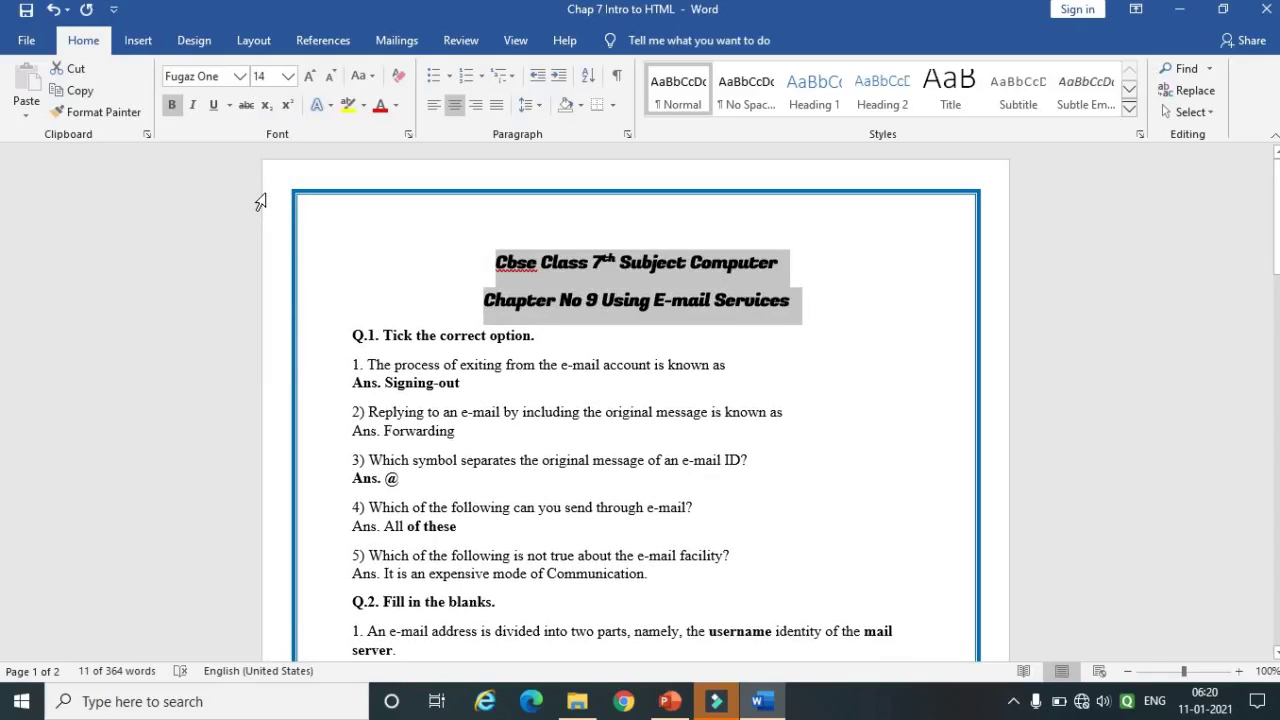
# Make the question line "1. The process of exiting from the e-mail account is known as" under Q.1 bold.
pyautogui.click(529, 271)
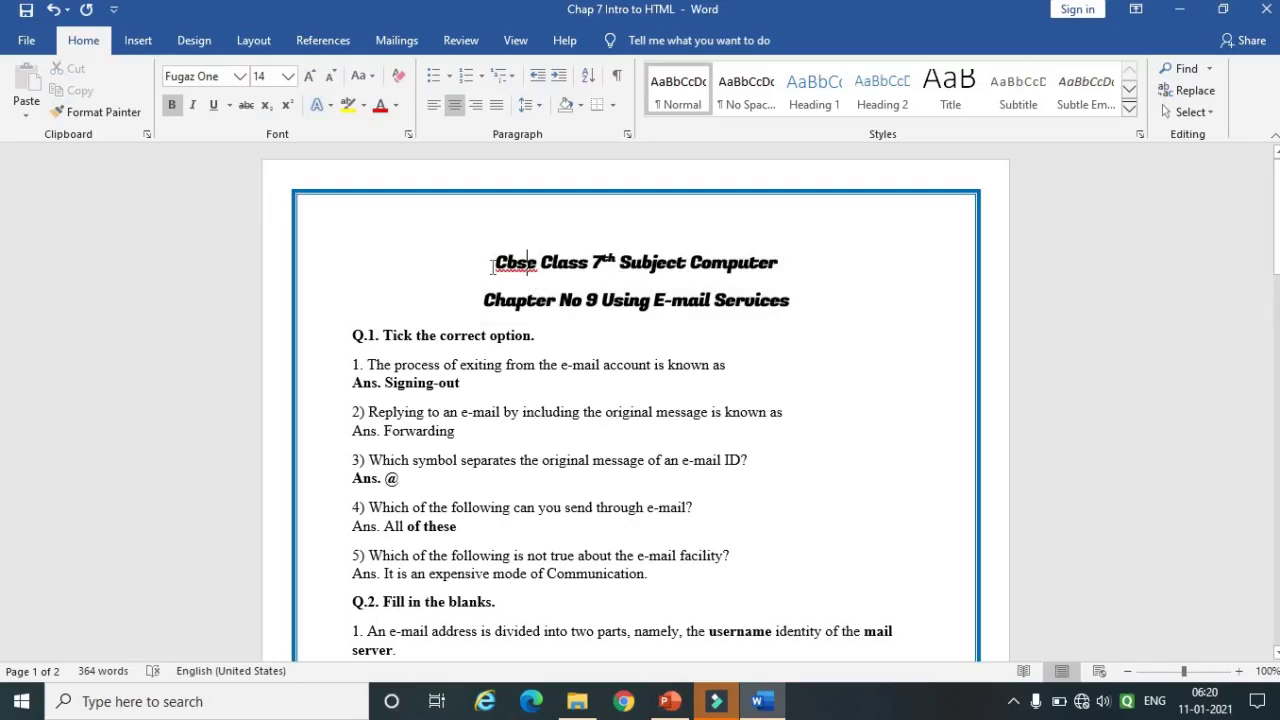
pyautogui.moveTo(492, 264); pyautogui.dragTo(752, 300)
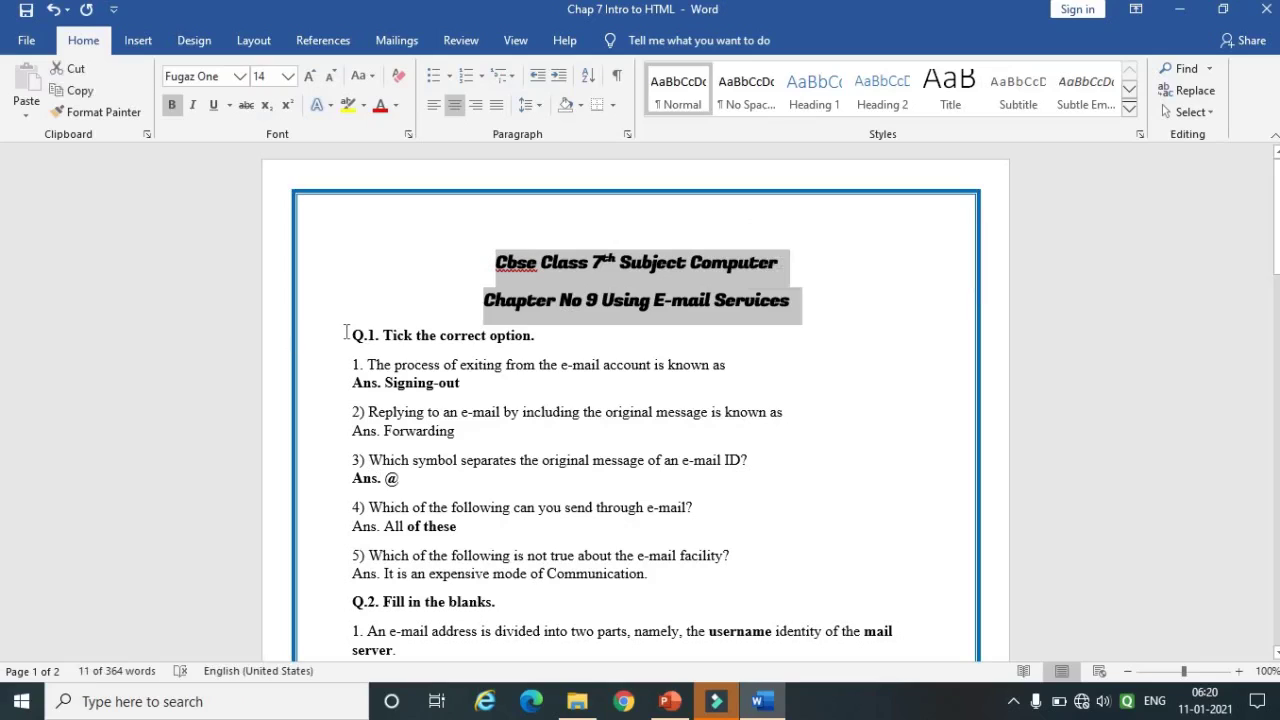
pyautogui.moveTo(352, 335); pyautogui.dragTo(465, 345)
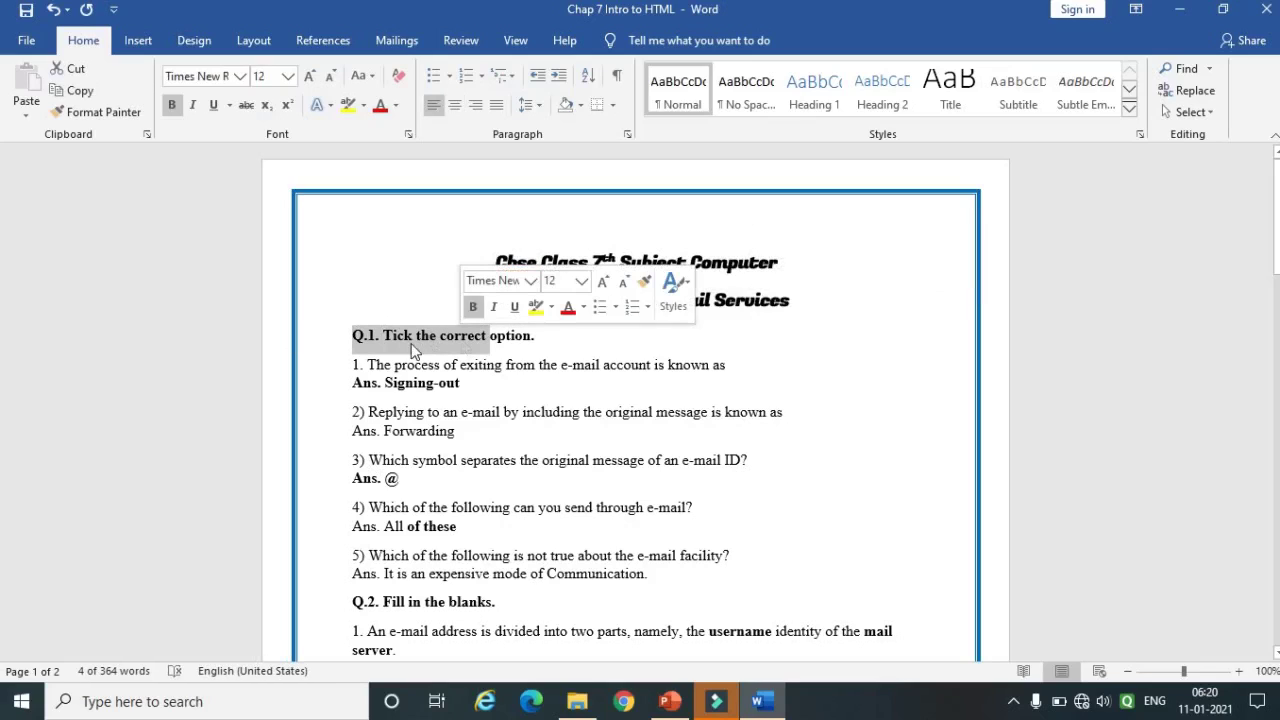
pyautogui.moveTo(352, 364); pyautogui.dragTo(727, 372)
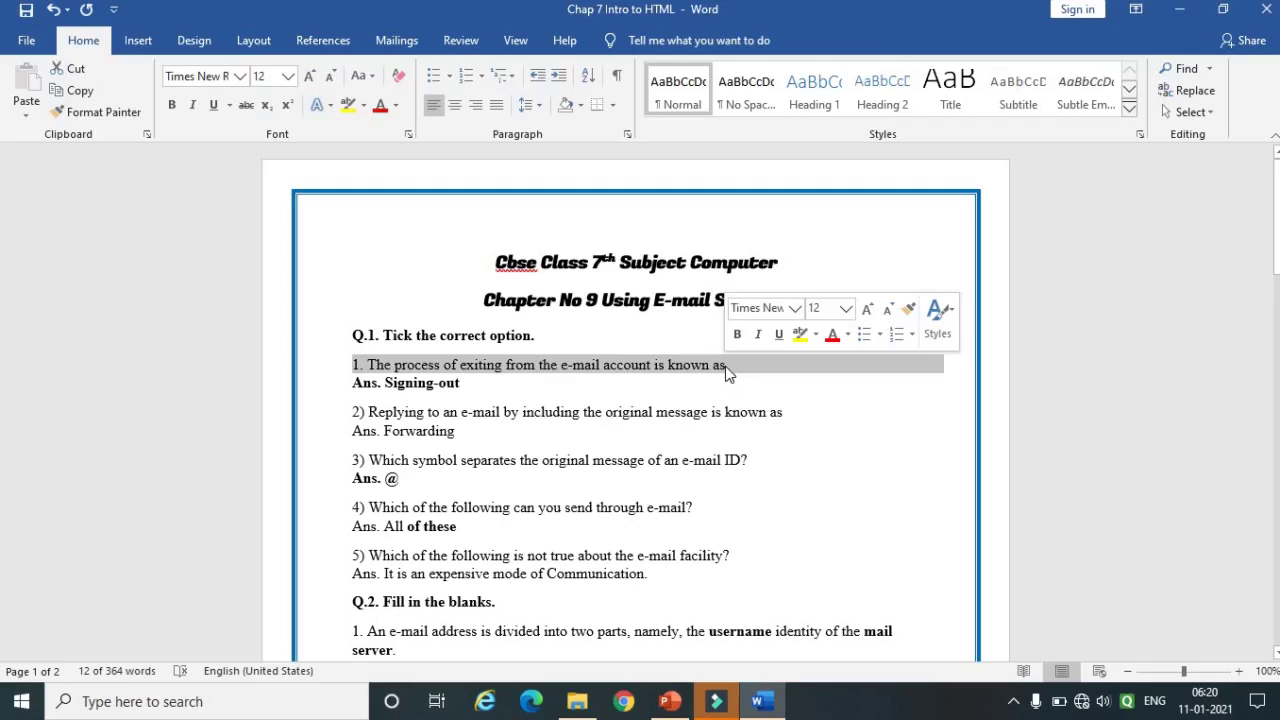
pyautogui.click(171, 105)
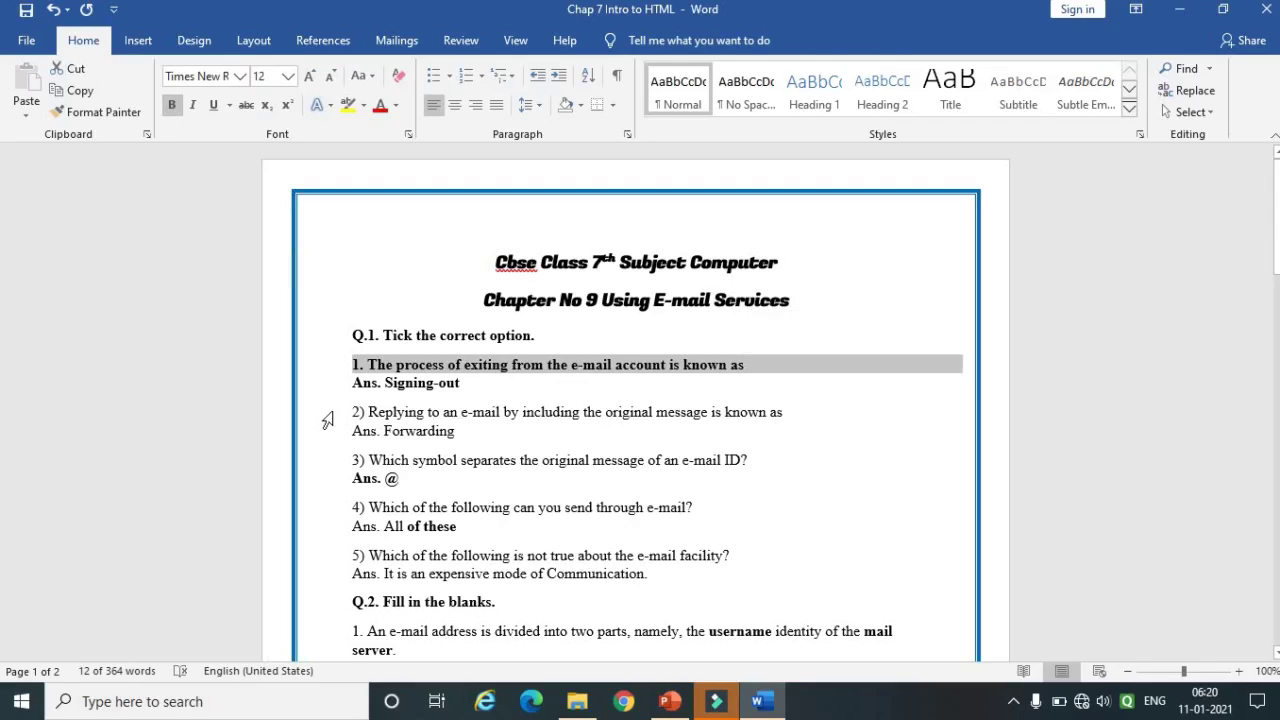
# Italicize the question line "2) Replying to an e-mail by including the original message is known as".
pyautogui.moveTo(350, 412); pyautogui.dragTo(668, 438)
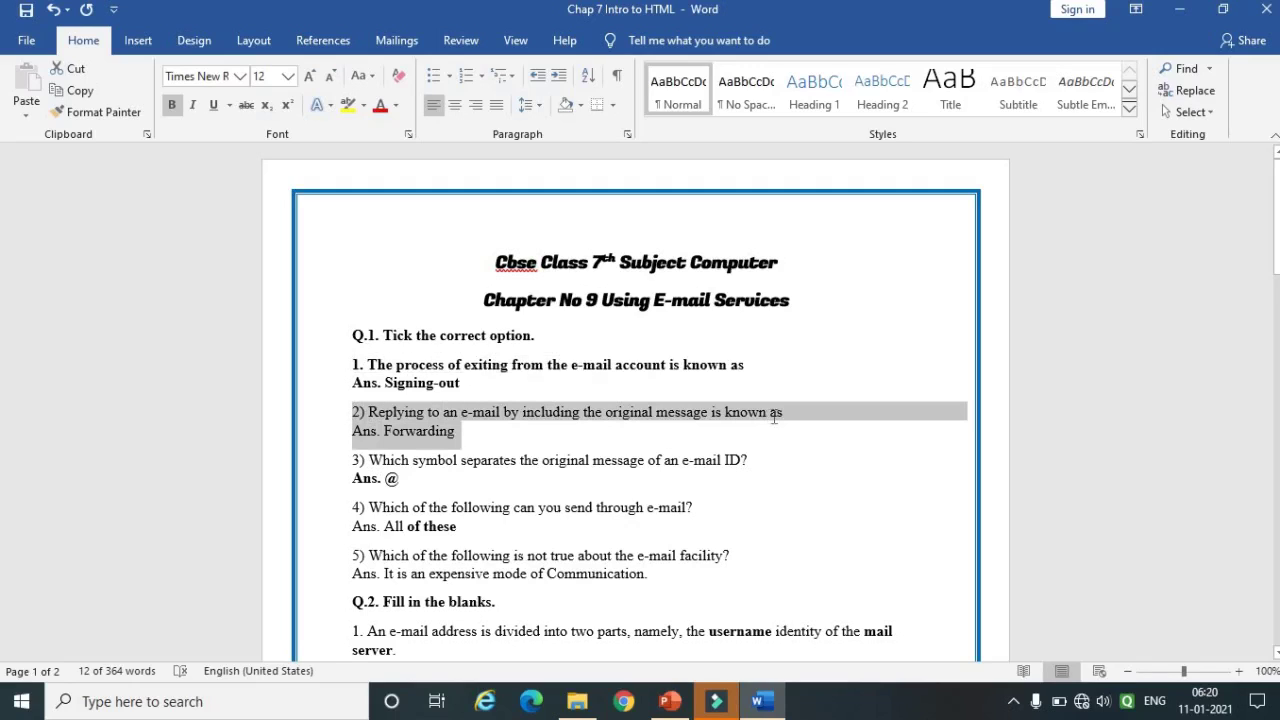
pyautogui.moveTo(773, 417); pyautogui.dragTo(788, 411)
pyautogui.click(194, 106)
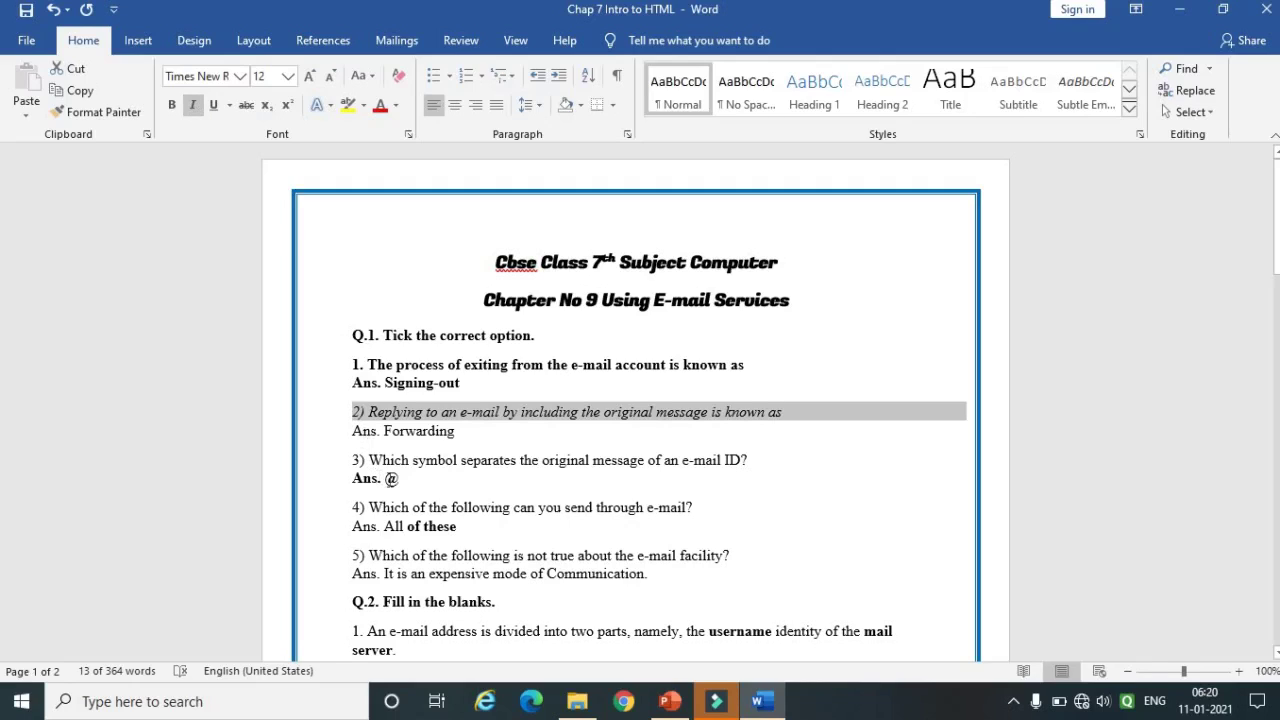
# Apply a thick underline to the word "Forwarding" in the answer to question 2.
pyautogui.doubleClick(391, 478)
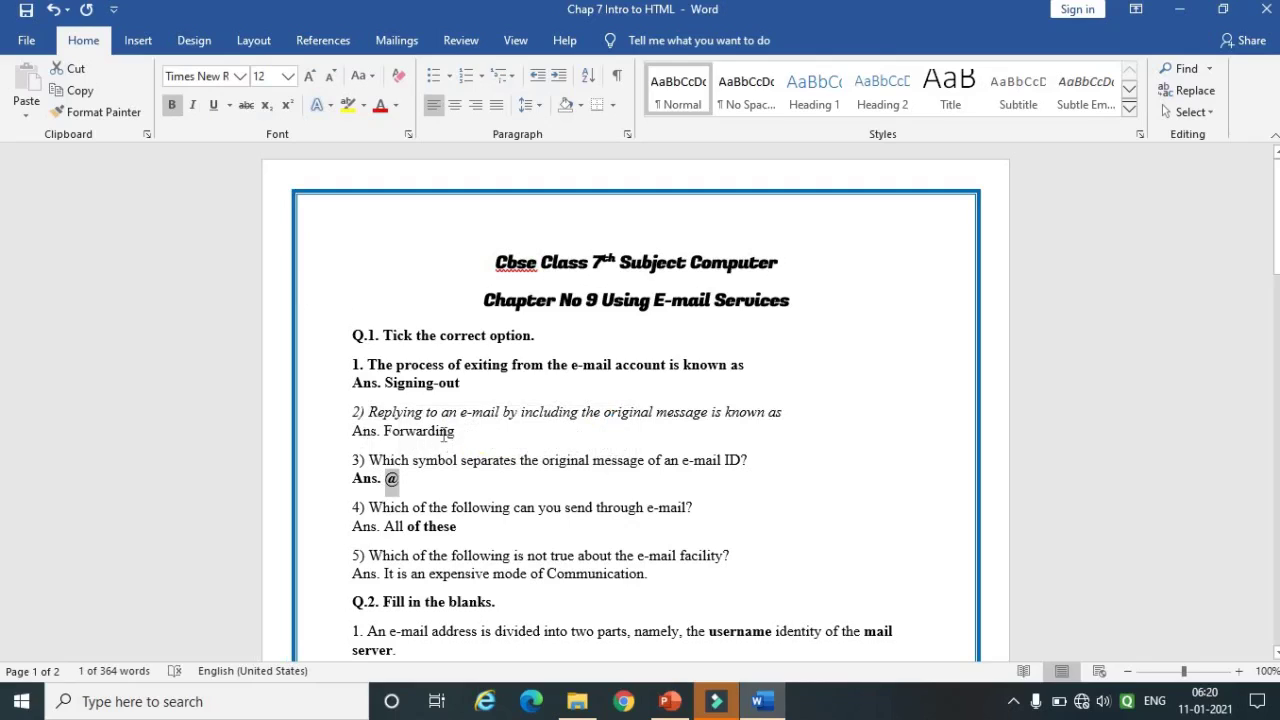
pyautogui.moveTo(385, 431); pyautogui.dragTo(460, 432)
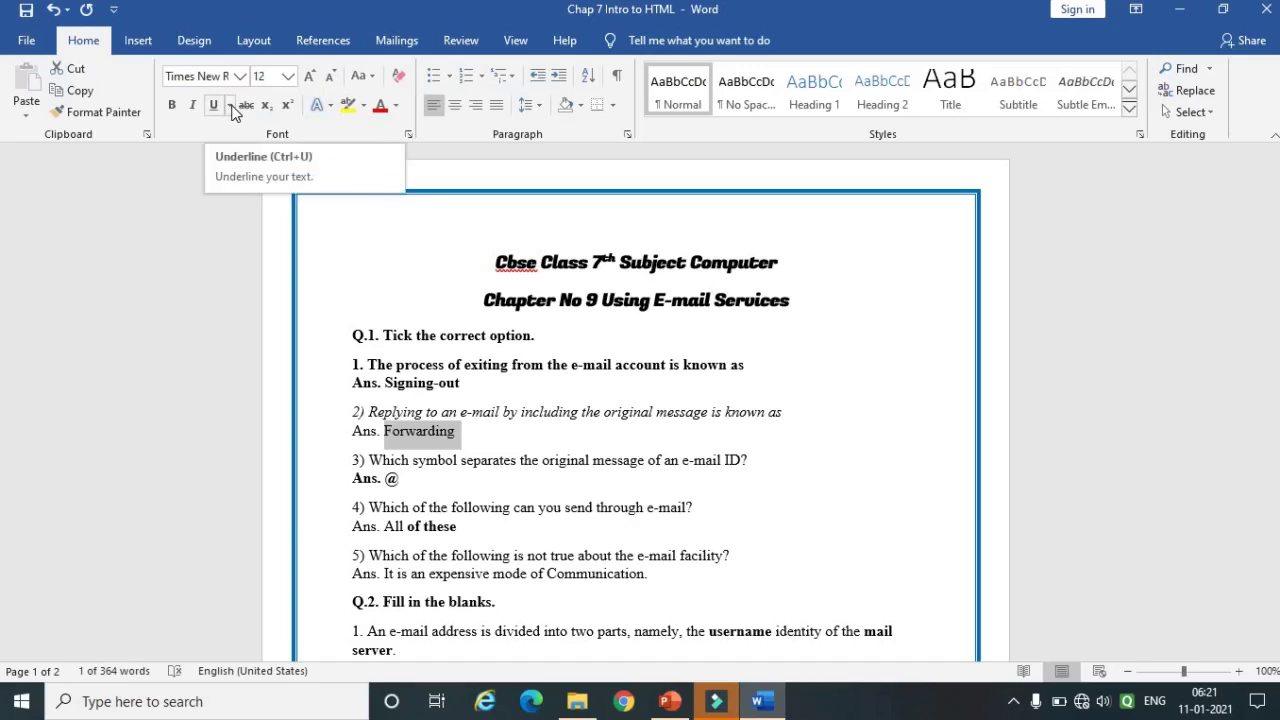
pyautogui.click(230, 106)
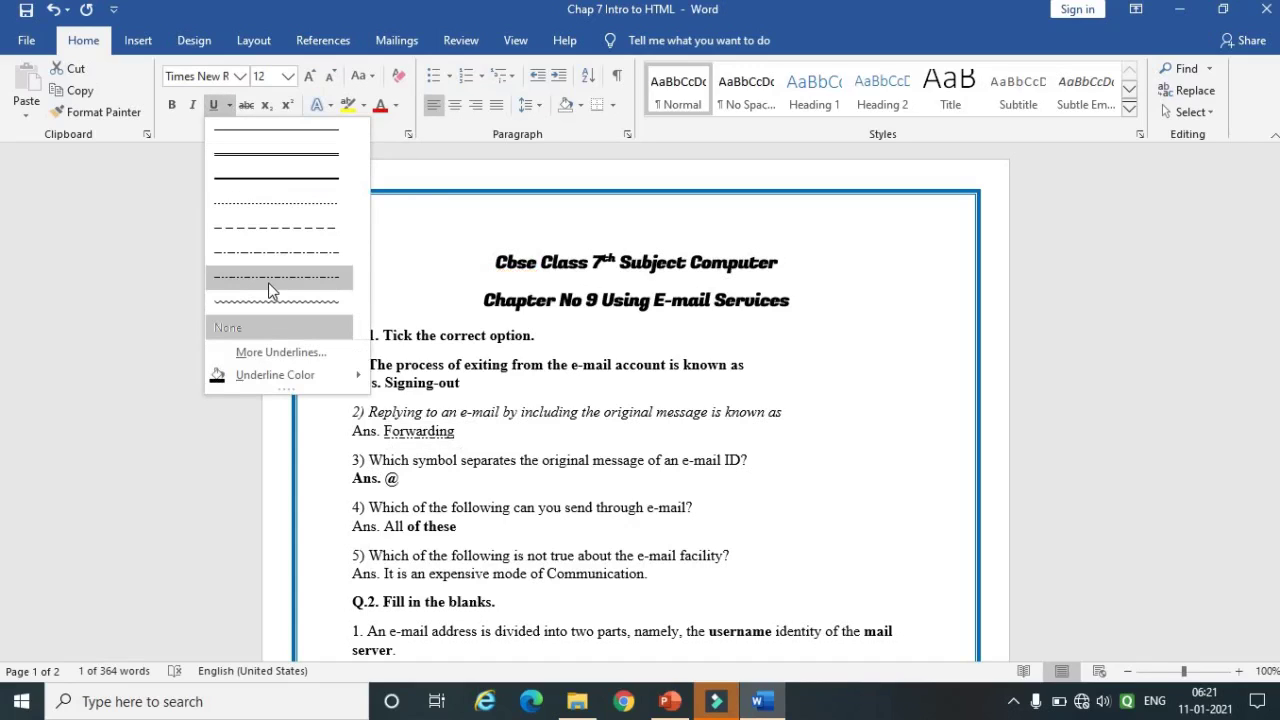
pyautogui.click(281, 181)
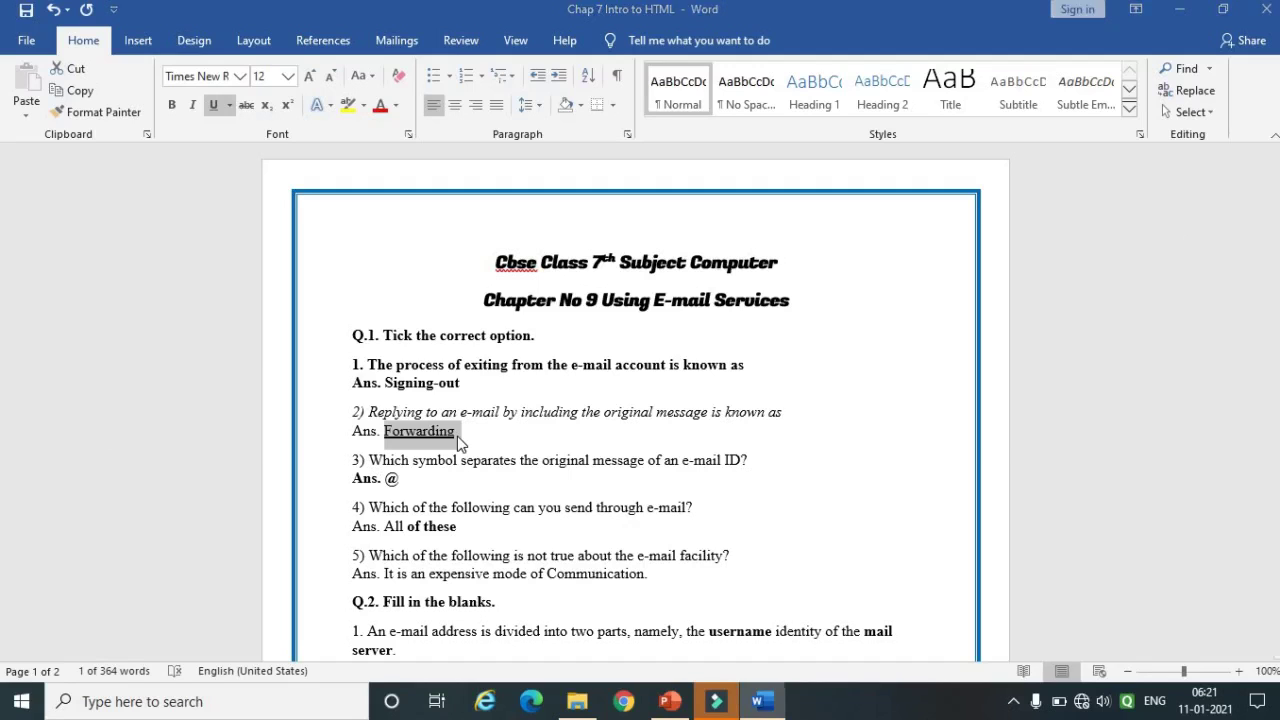
# Switch to the PowerPoint presentation and show slide 5, Changing Text Case.
pyautogui.hotkey('alt', 'Tab')
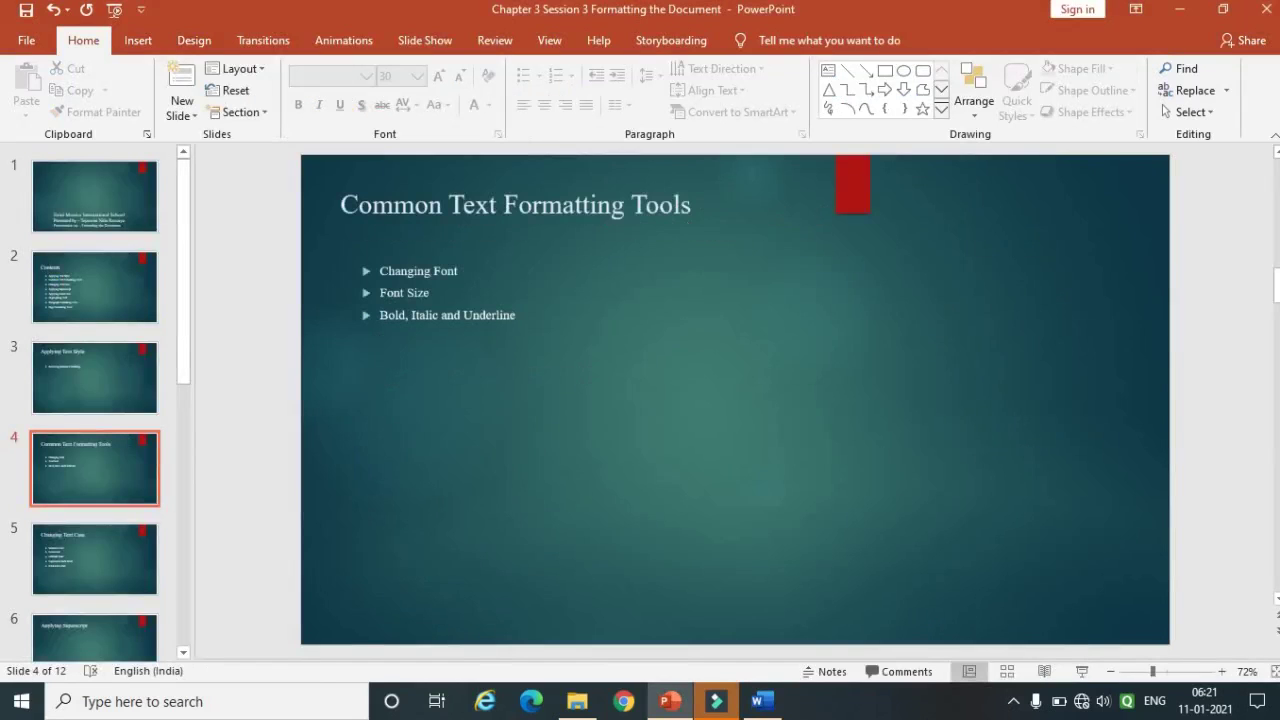
pyautogui.click(77, 550)
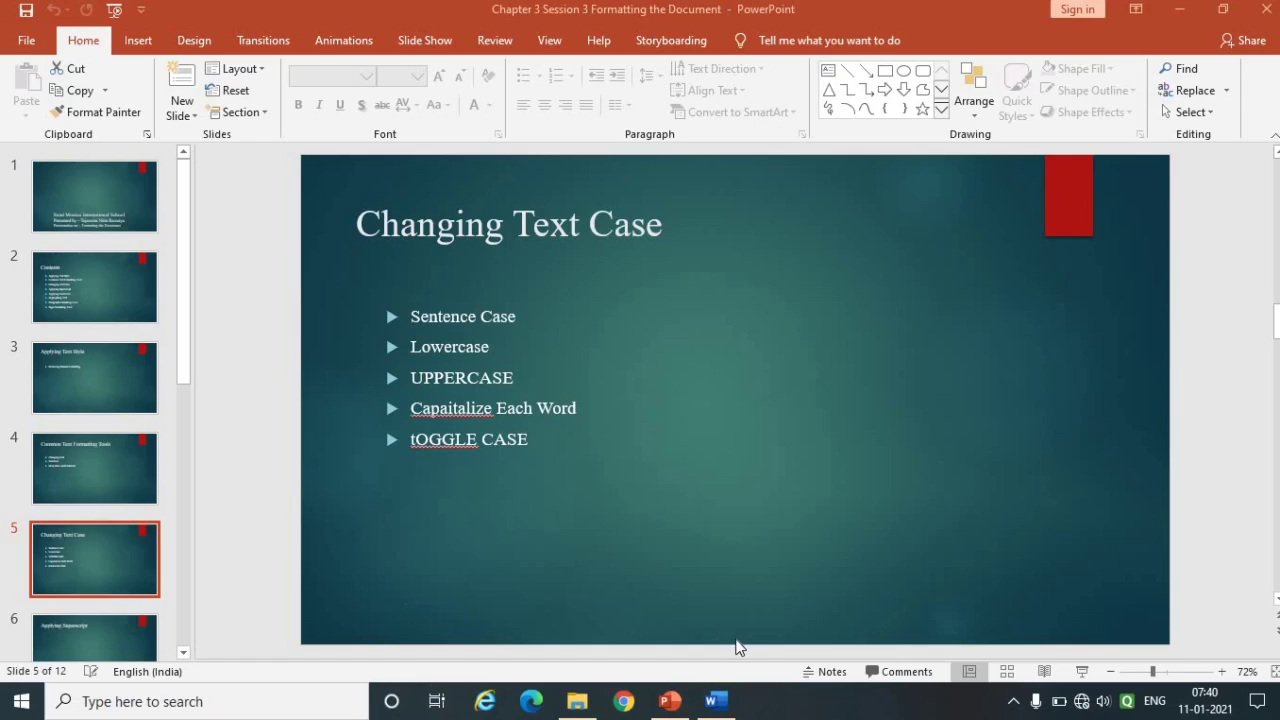
# Switch to the Word document and apply sentence case to the question line "1. The process of exiting from the e-mail account is known as".
pyautogui.click(731, 710)
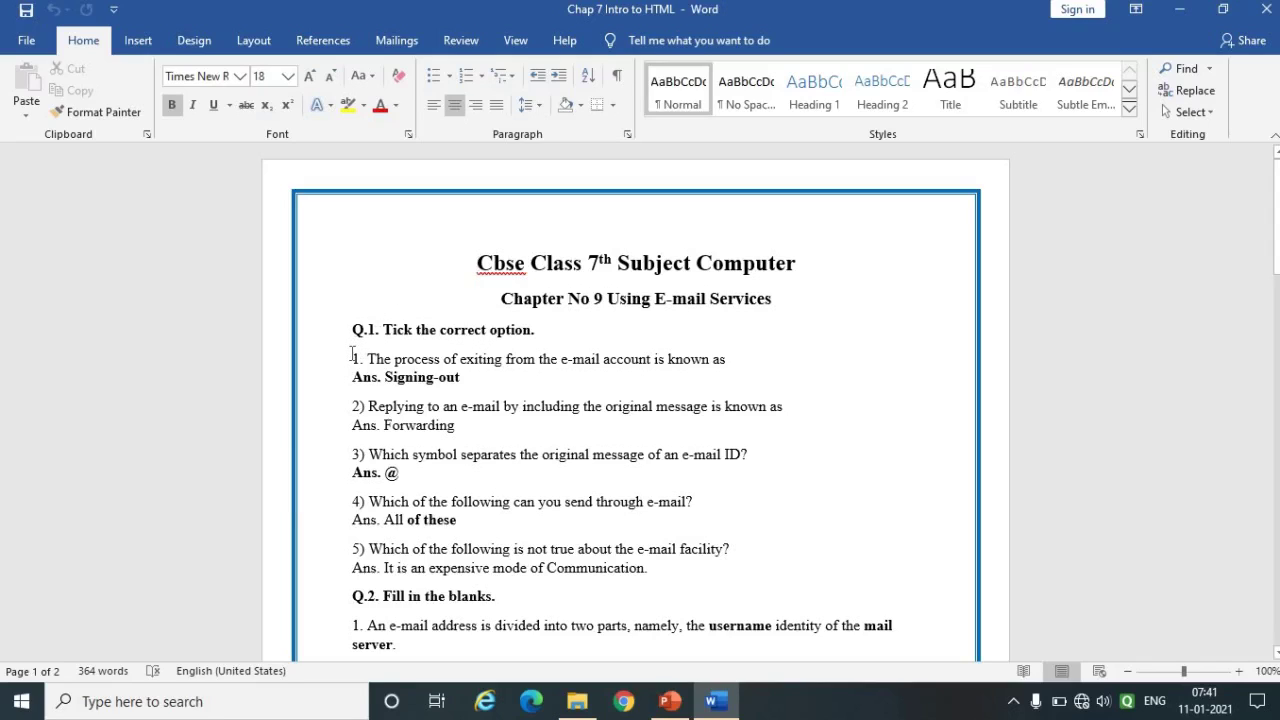
pyautogui.moveTo(352, 357); pyautogui.dragTo(730, 360)
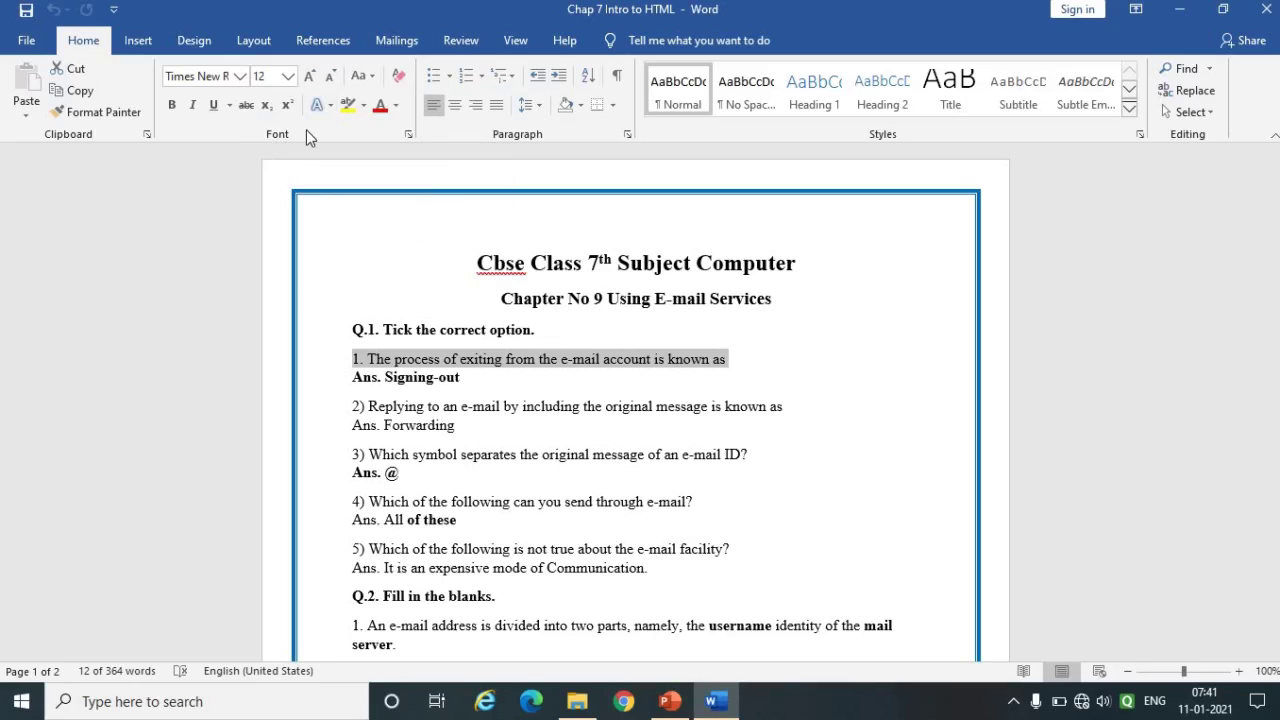
pyautogui.click(373, 76)
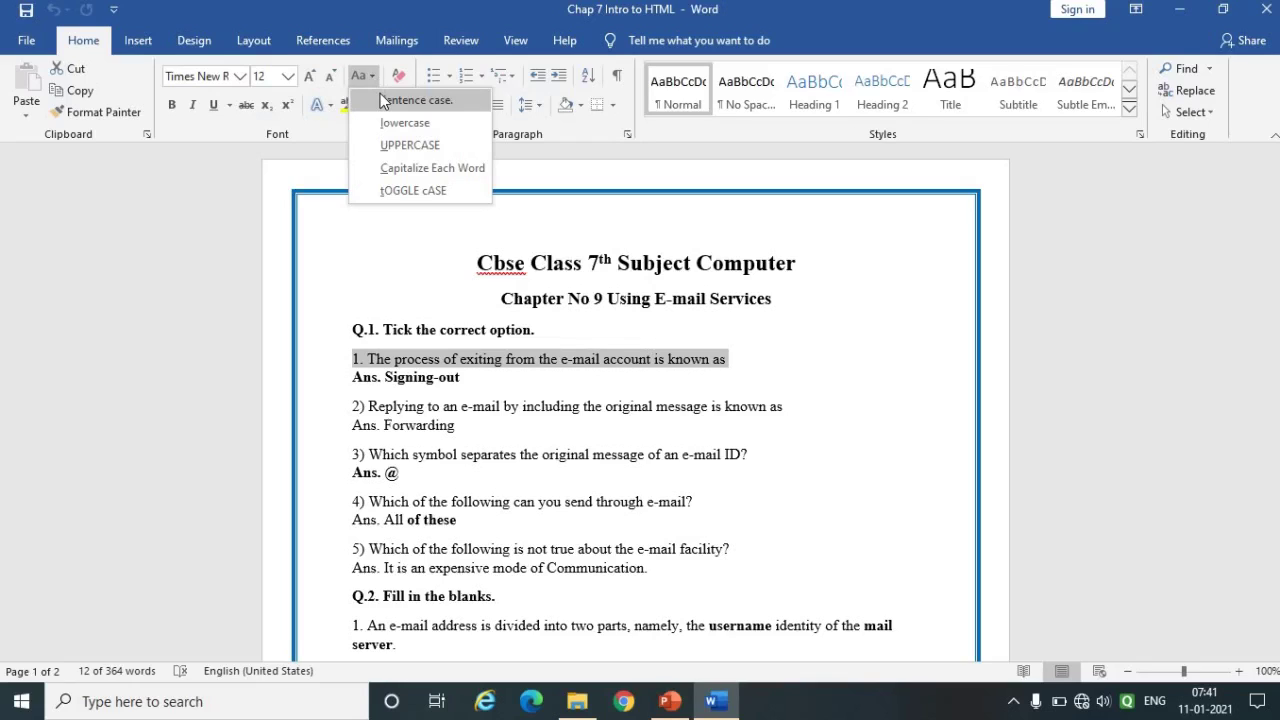
pyautogui.click(381, 99)
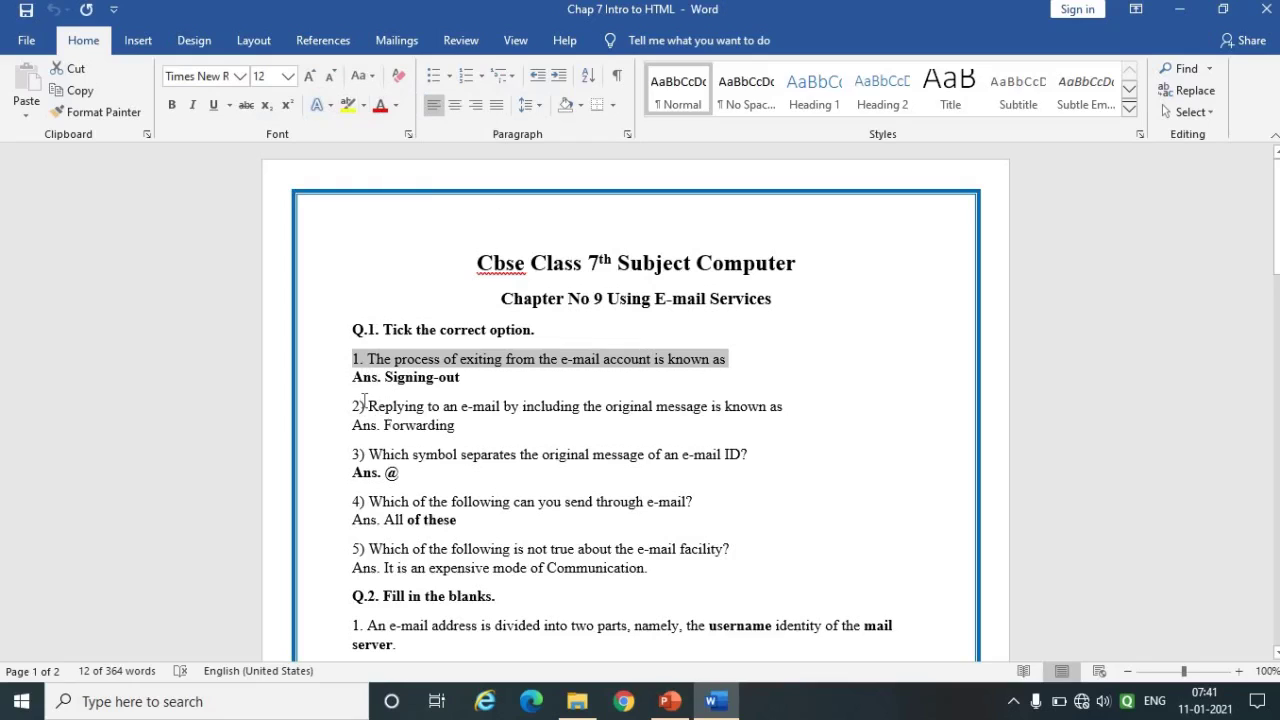
# Apply sentence case to the title line "Cbse Class 7th Subject Computer", followed by lowercase.
pyautogui.moveTo(470, 258); pyautogui.dragTo(770, 262)
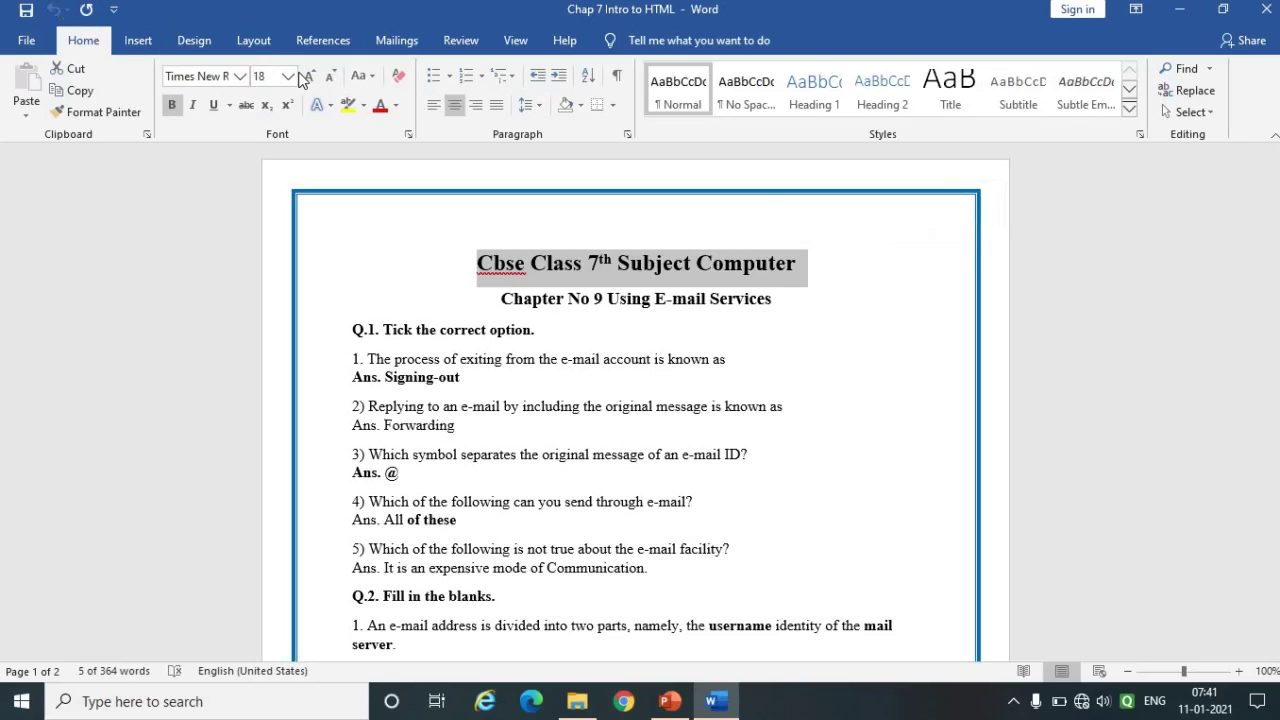
pyautogui.click(371, 77)
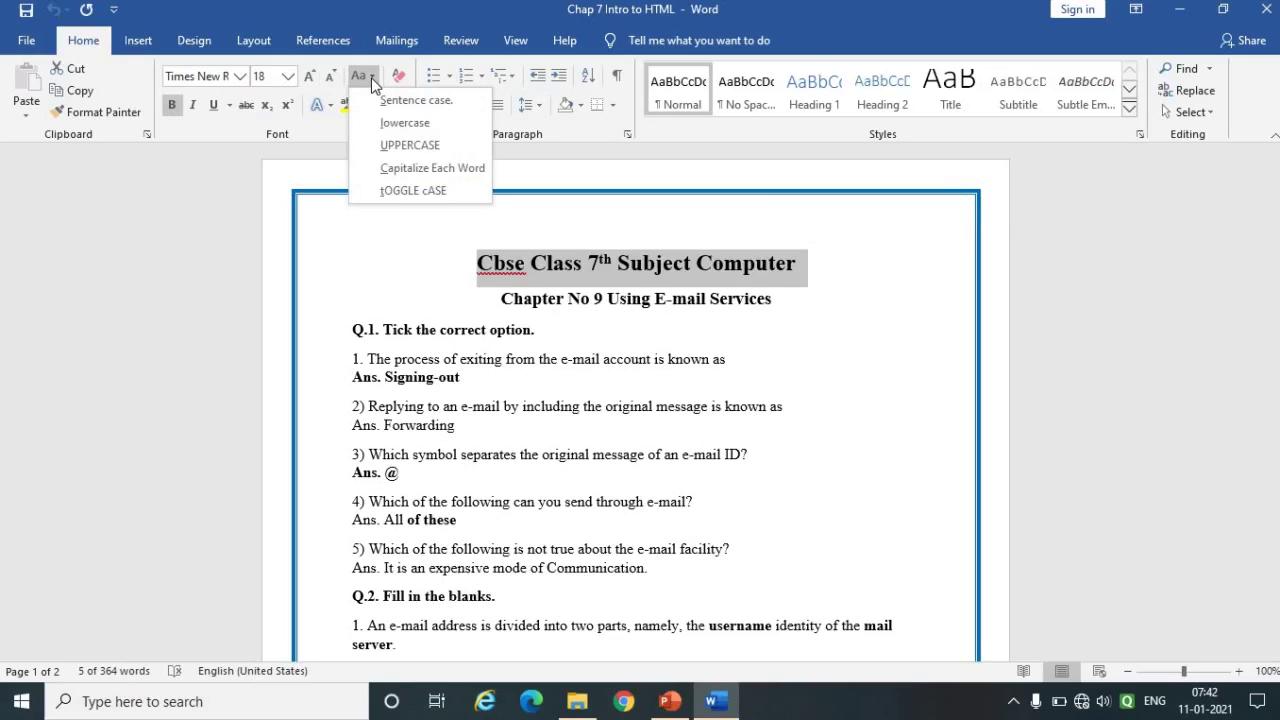
pyautogui.click(384, 103)
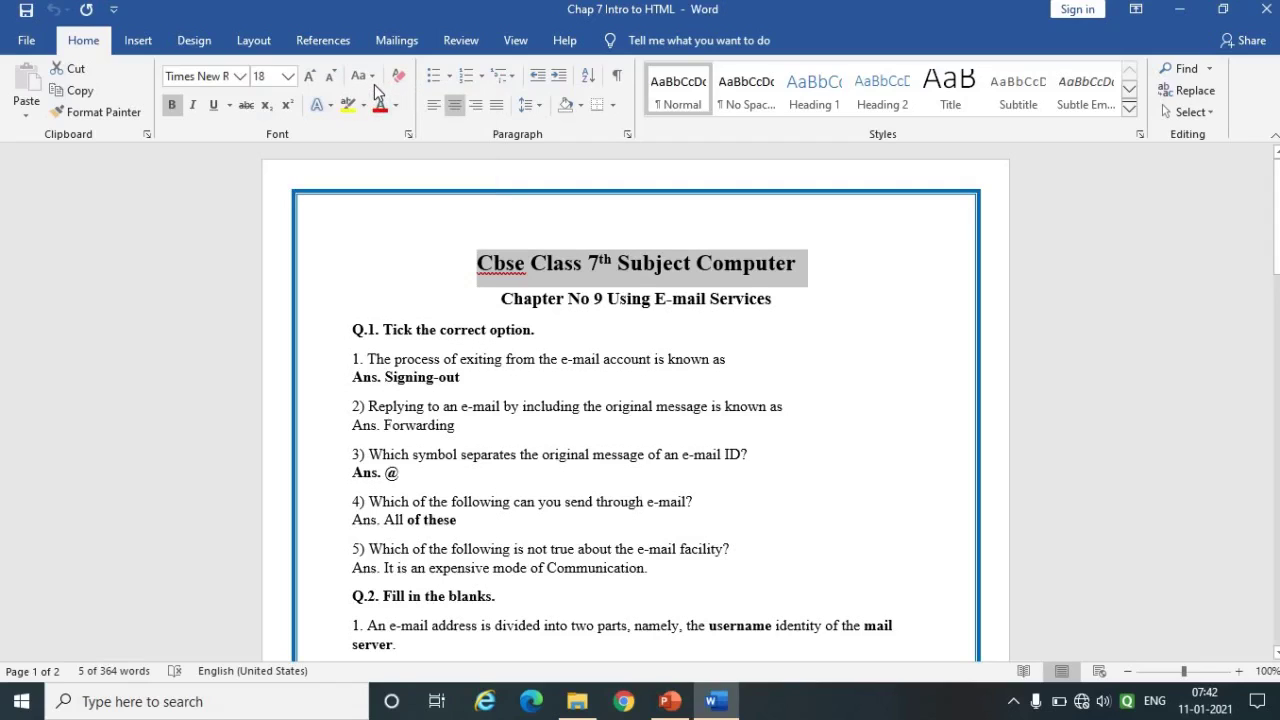
pyautogui.click(373, 84)
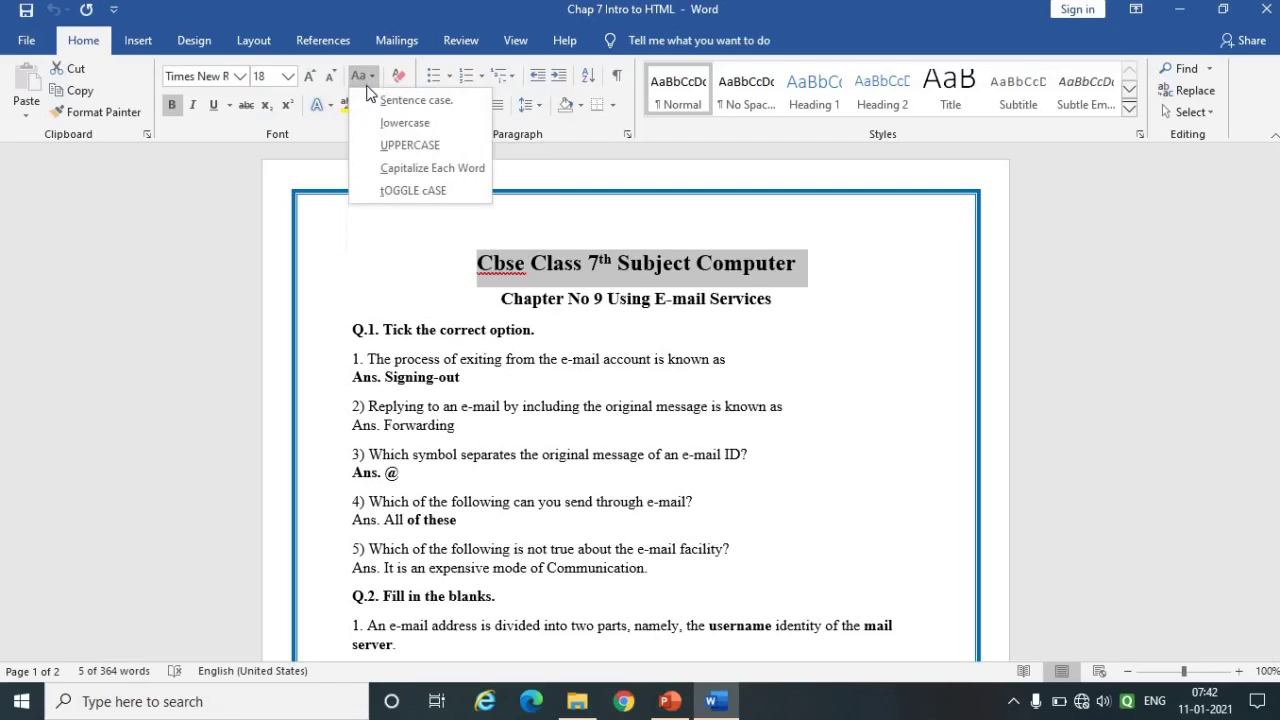
pyautogui.click(373, 130)
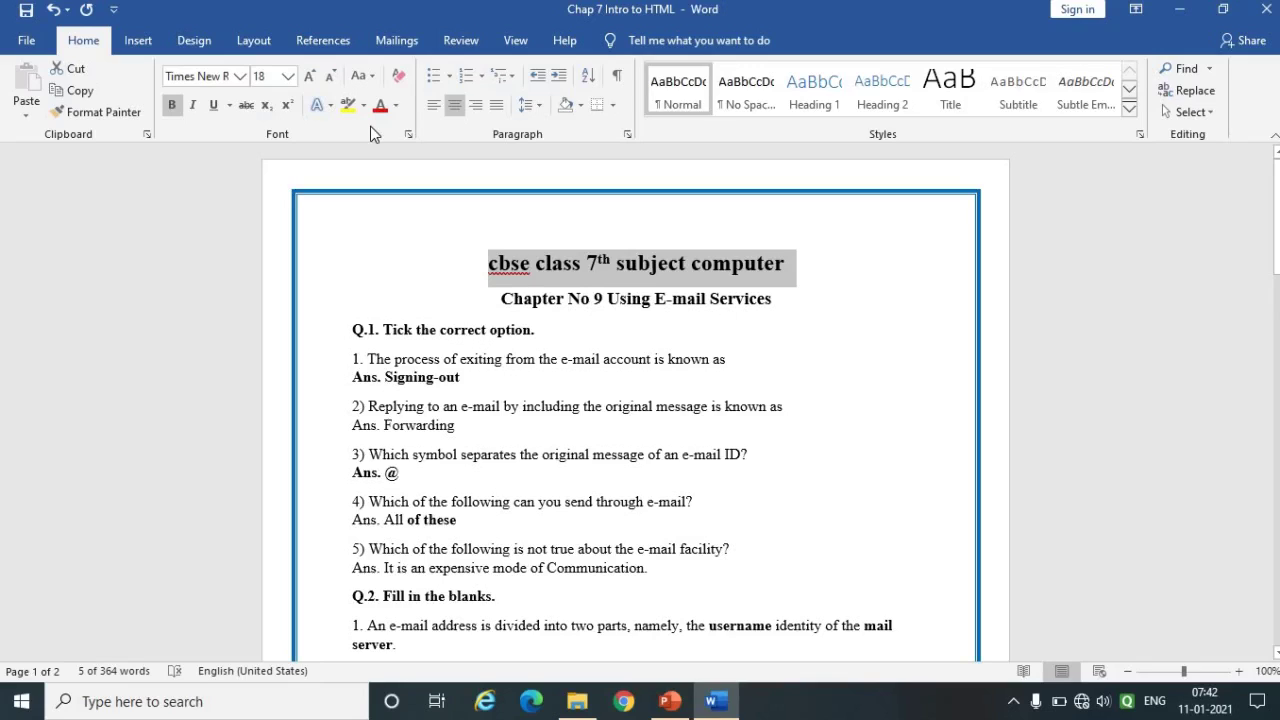
# Change the title line to UPPERCASE, followed by Capitalize Each Word.
pyautogui.click(372, 80)
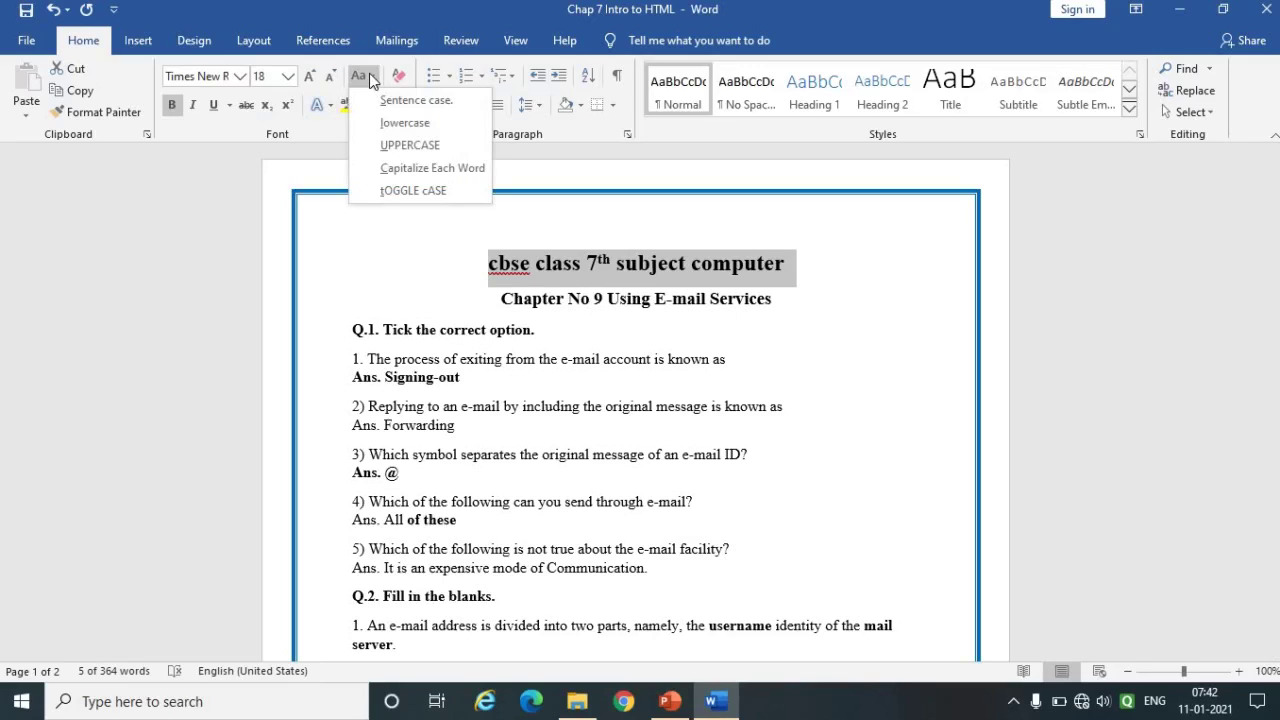
pyautogui.click(388, 146)
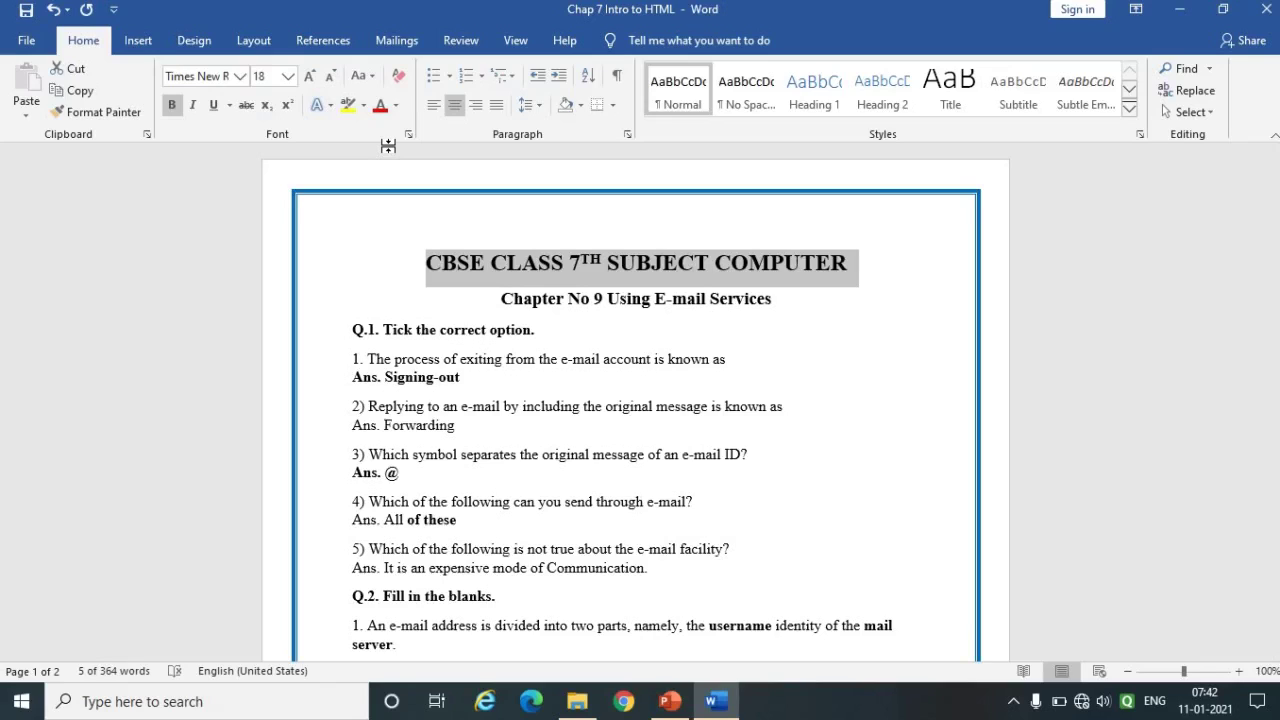
pyautogui.click(366, 75)
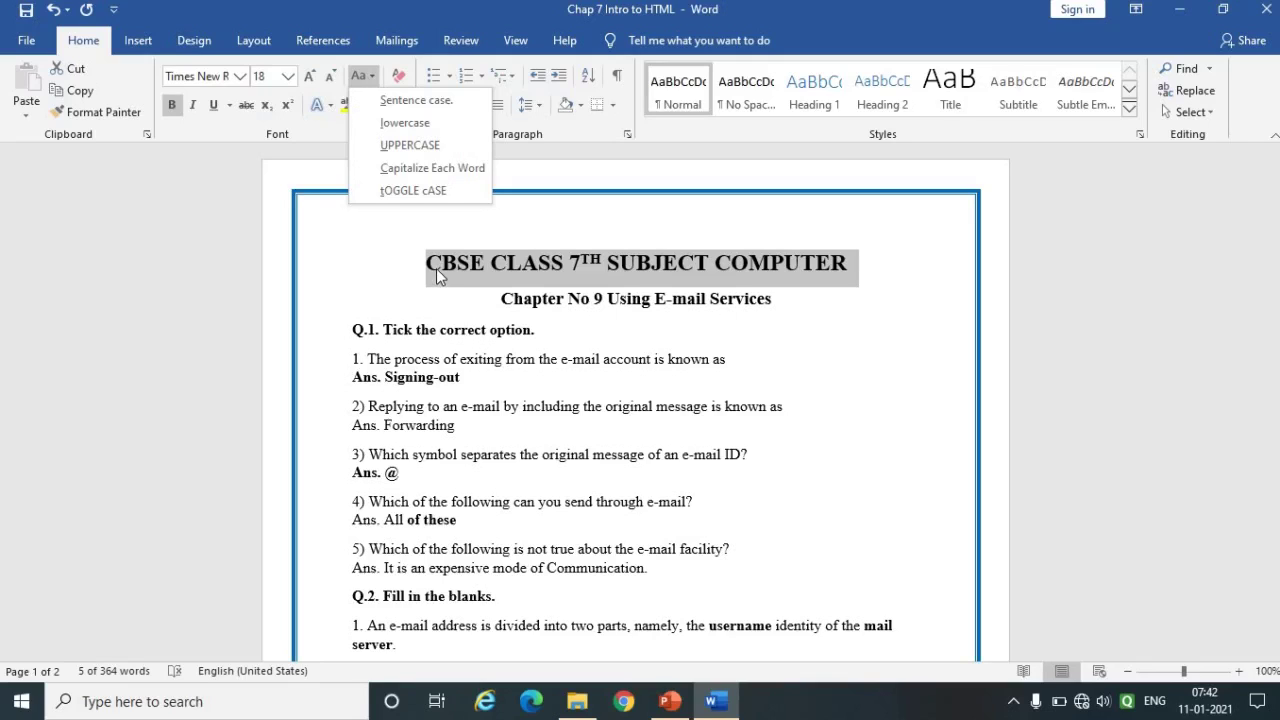
pyautogui.click(432, 168)
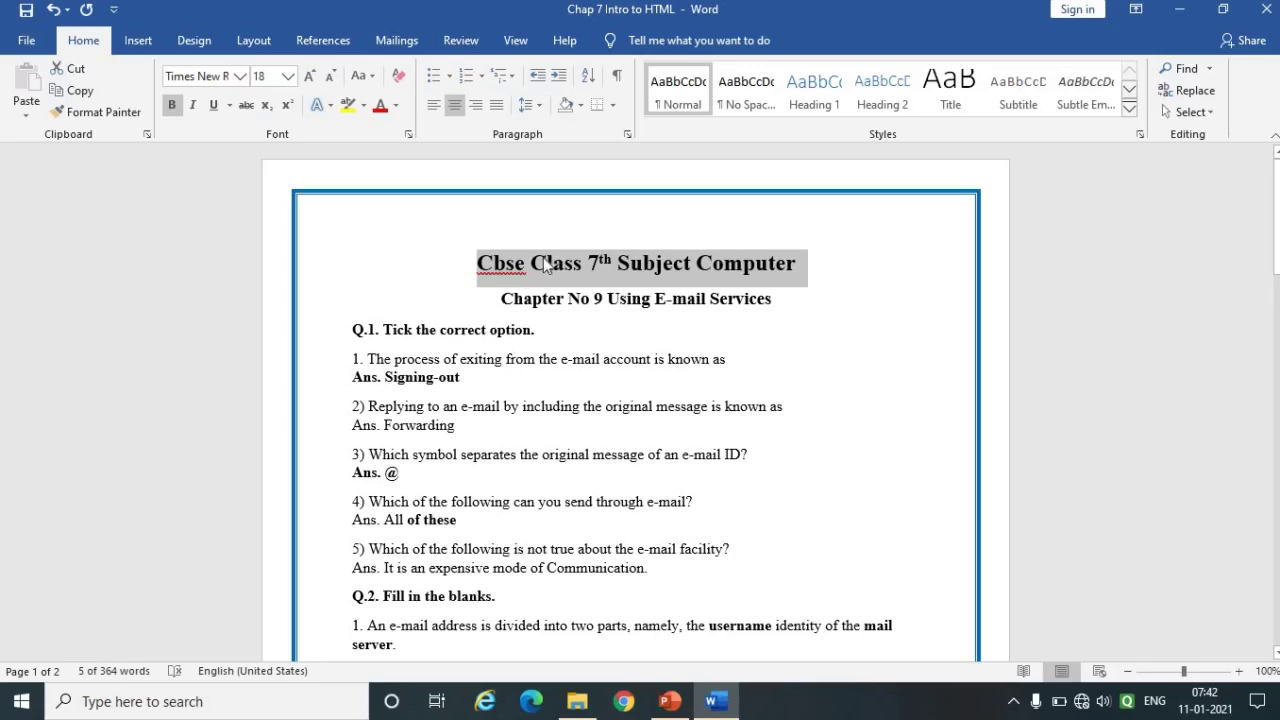
# Apply tOGGLE cASE to the title line and deselect it.
pyautogui.click(368, 84)
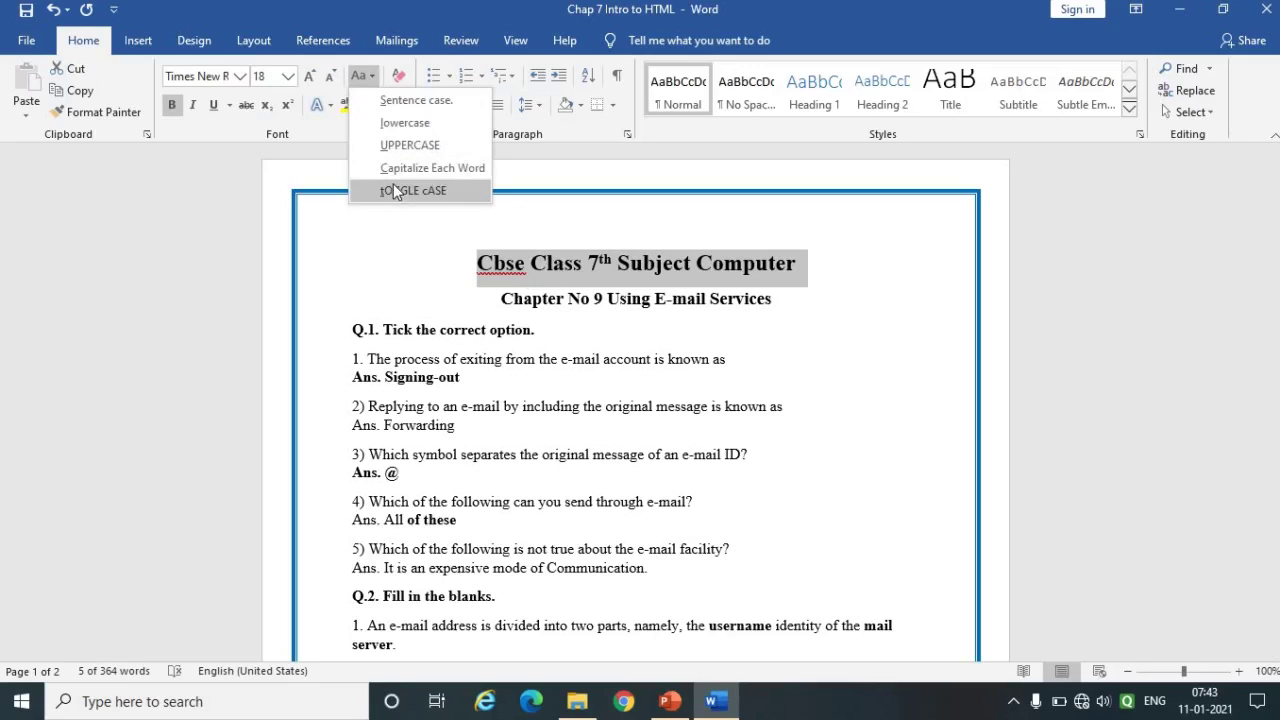
pyautogui.click(393, 190)
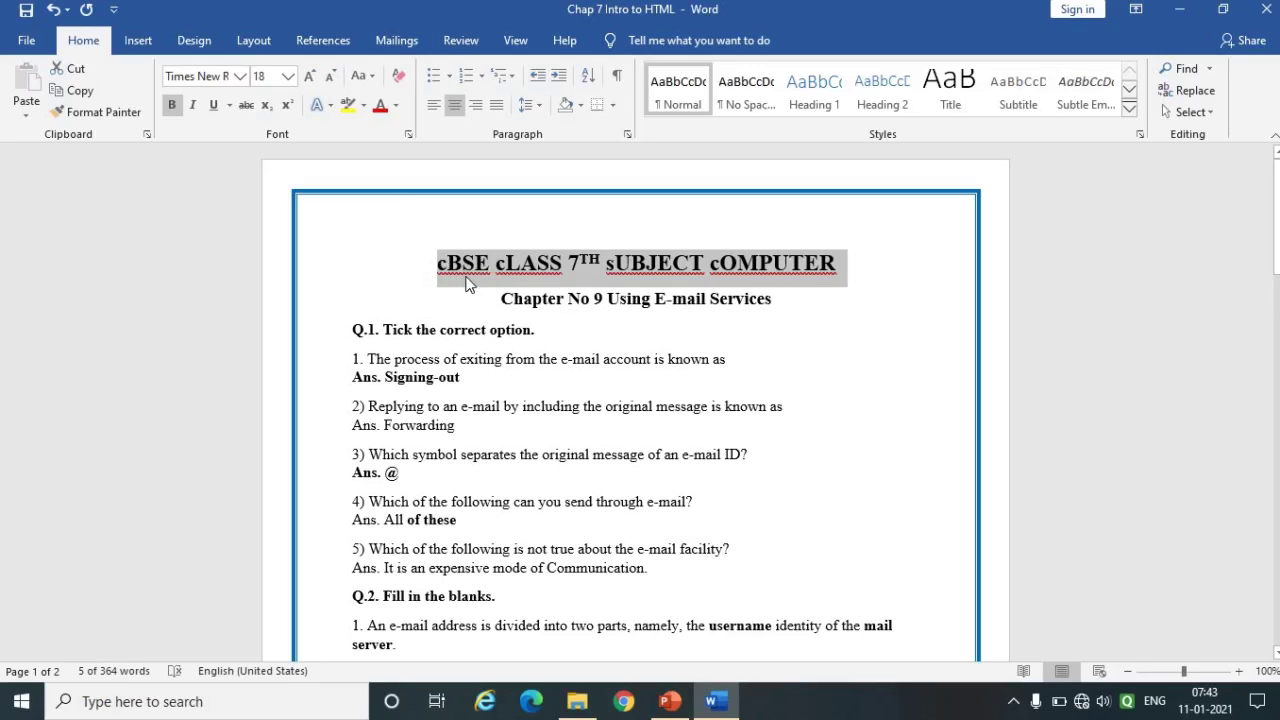
pyautogui.click(571, 257)
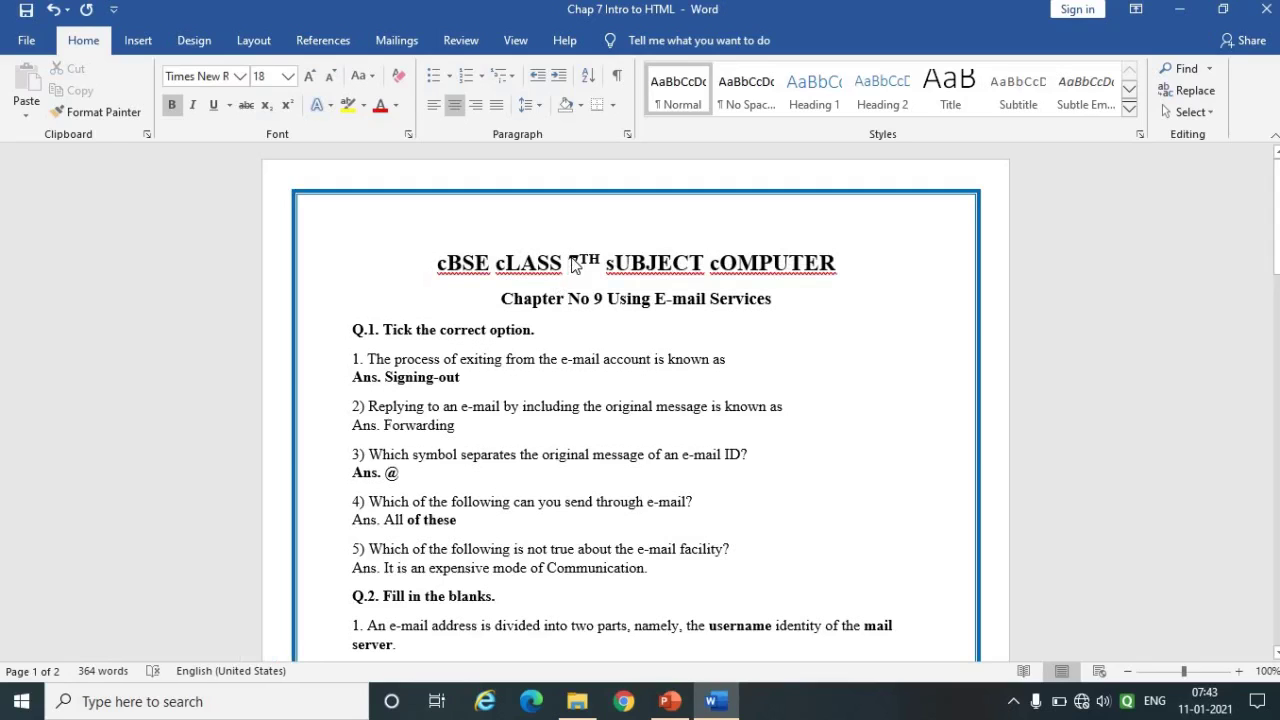
# Show slide 6, Applying Superscript, in the PowerPoint presentation and return to the Word document.
pyautogui.hotkey('alt', 'Tab')
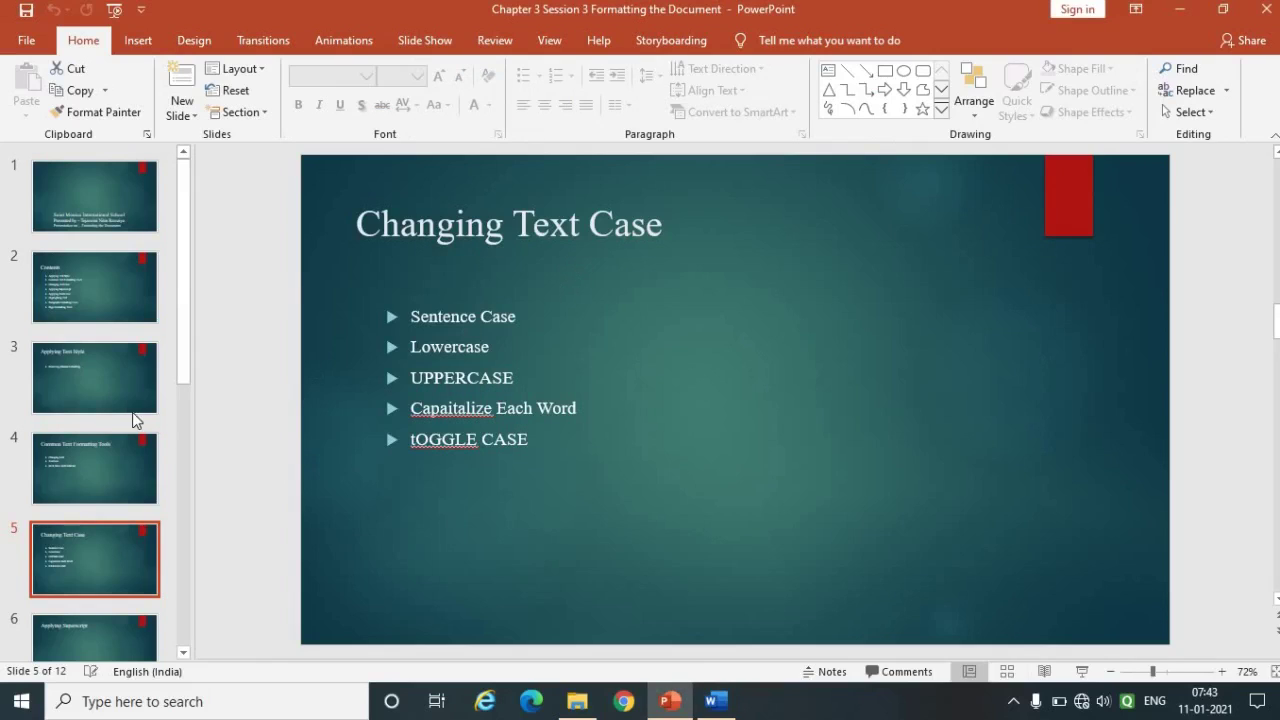
pyautogui.click(110, 645)
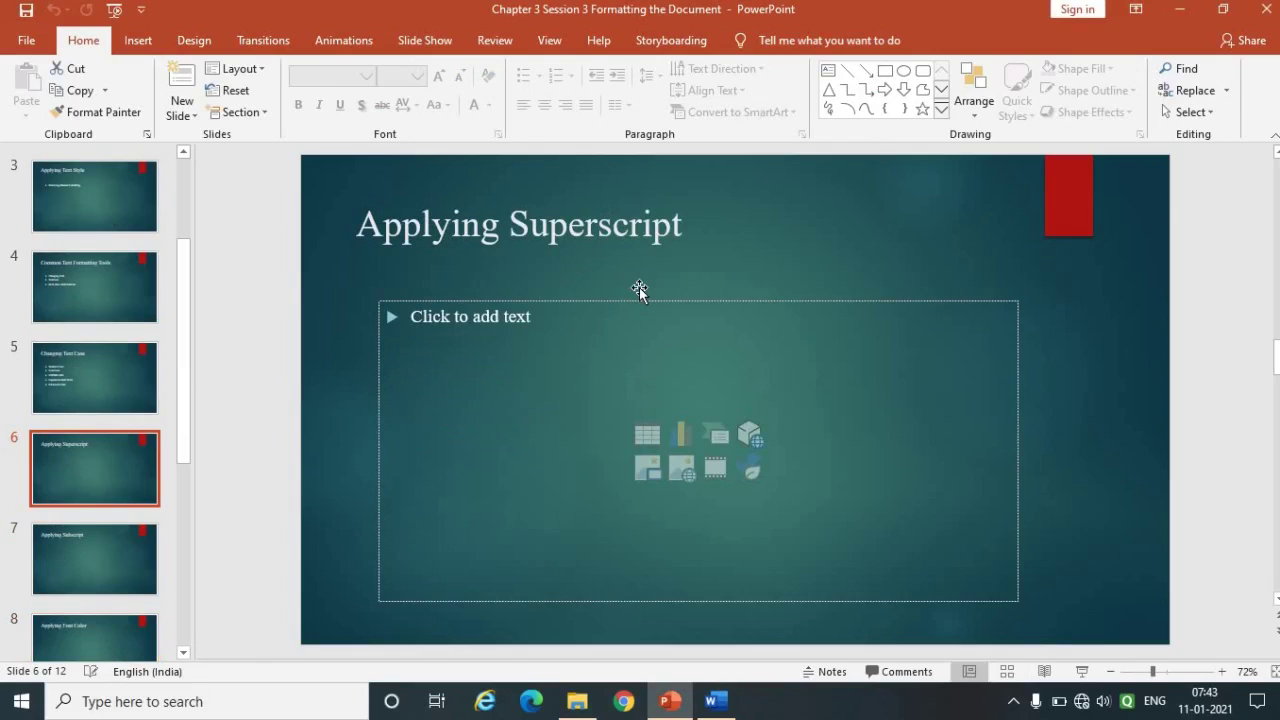
pyautogui.hotkey('alt', 'Tab')
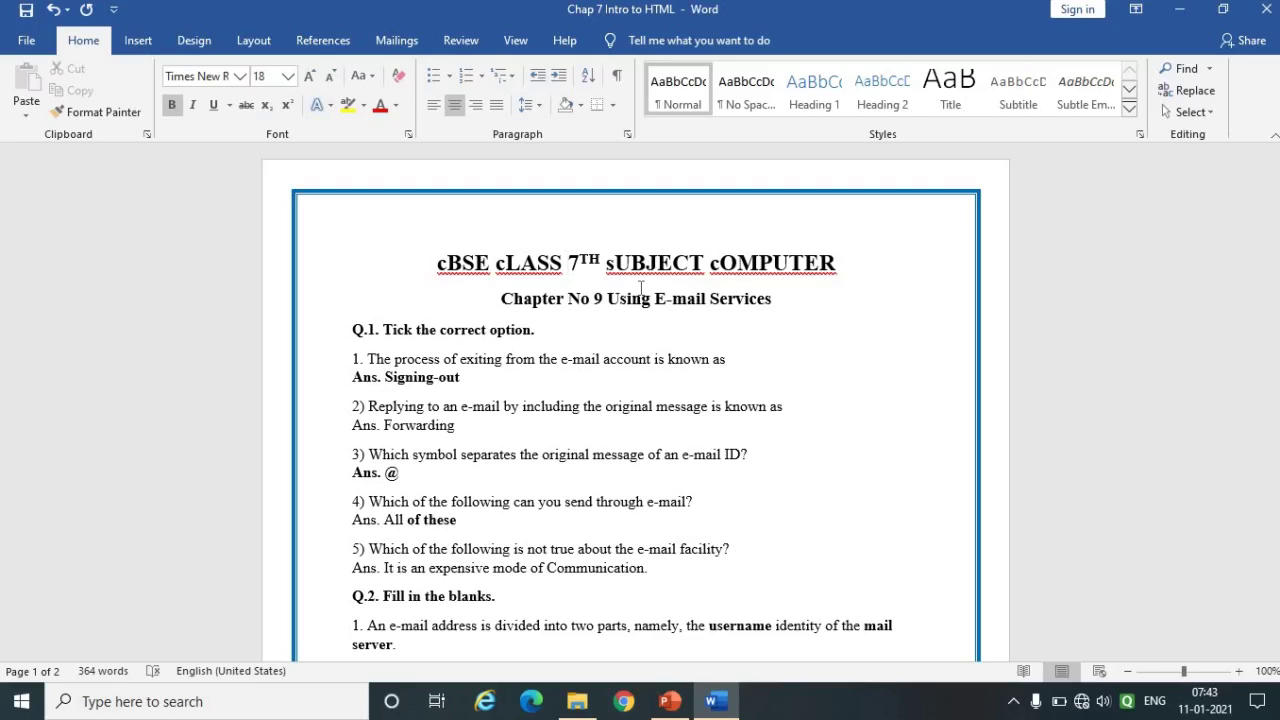
# Format the whole "7TH" in the title line as superscript and deselect it.
pyautogui.moveTo(567, 262); pyautogui.dragTo(597, 257)
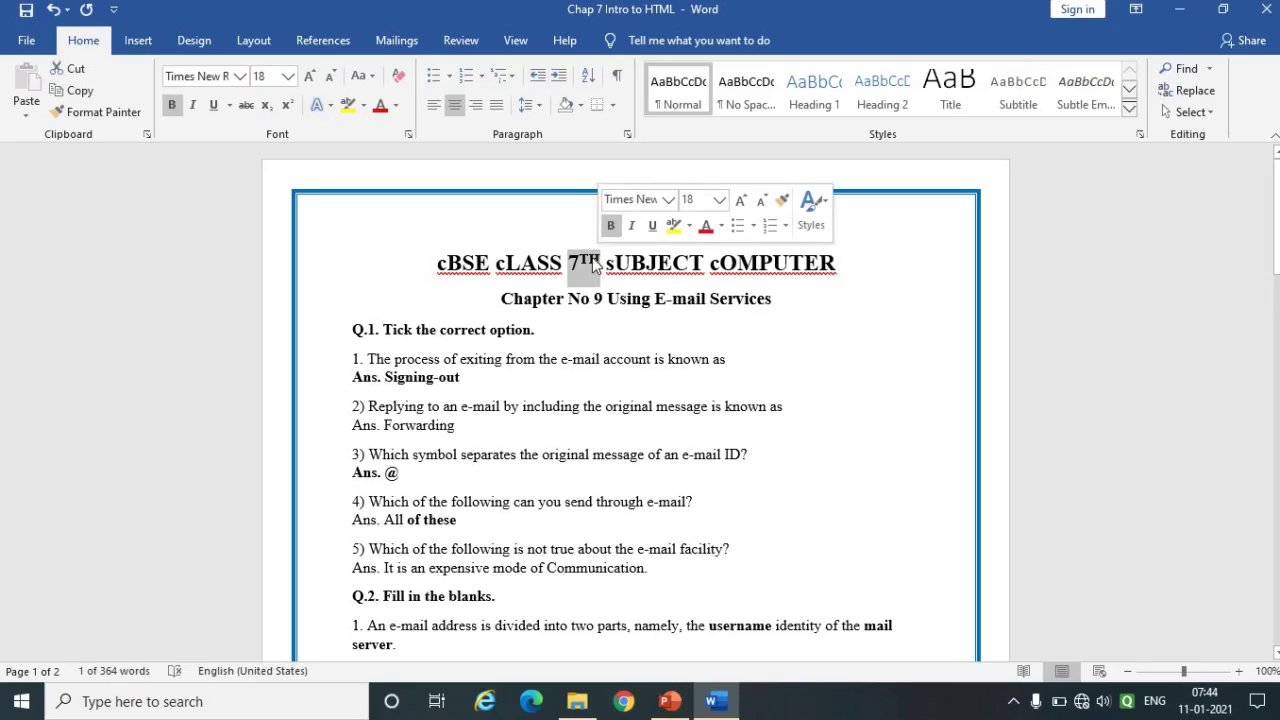
pyautogui.click(267, 104)
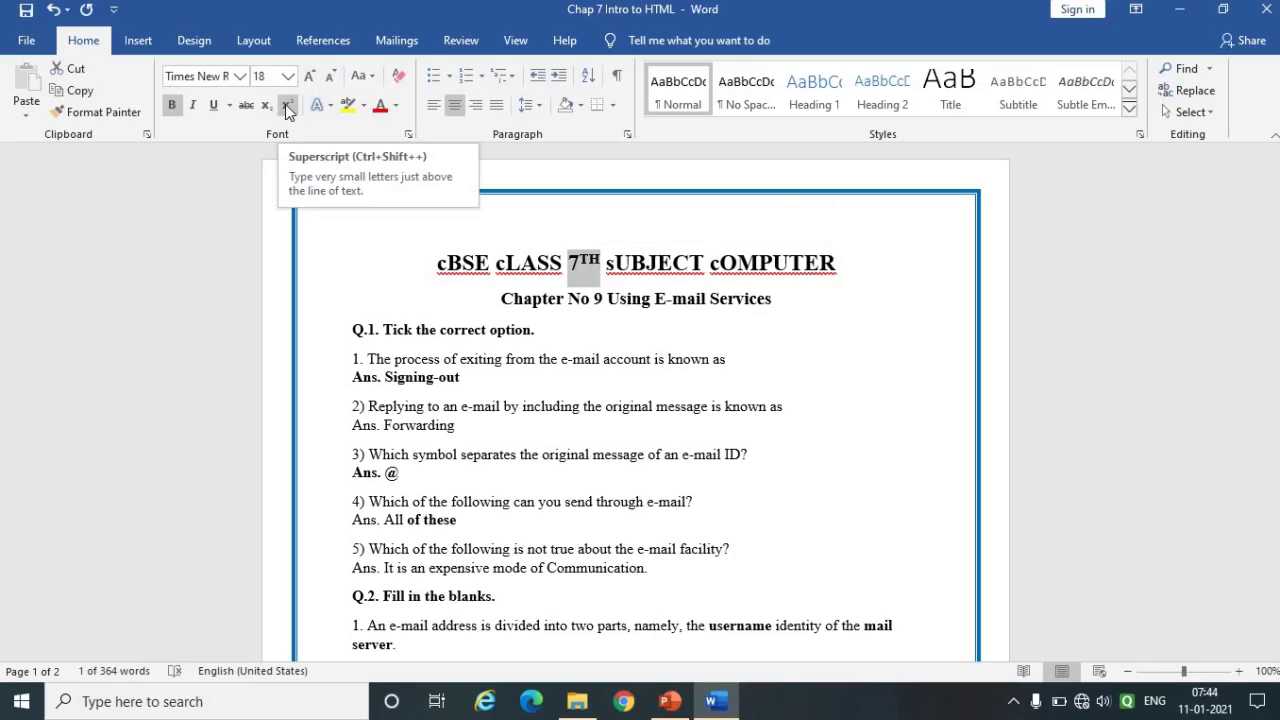
pyautogui.click(287, 106)
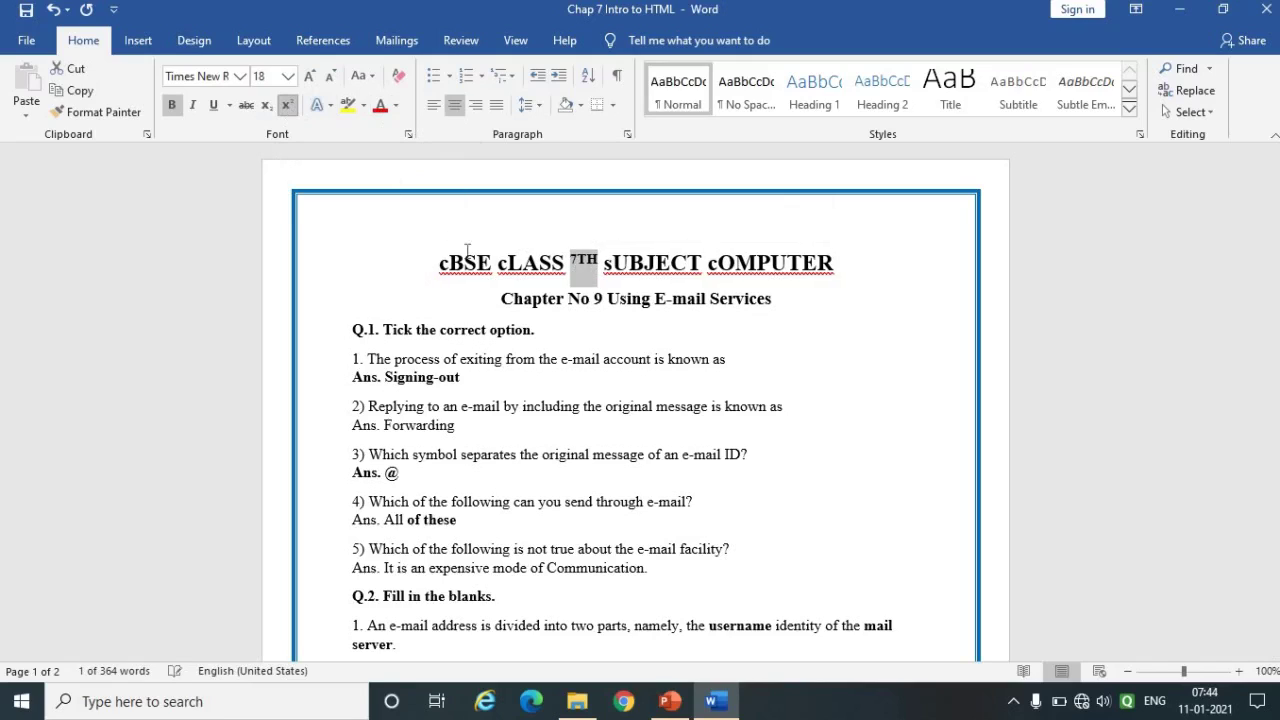
pyautogui.click(573, 256)
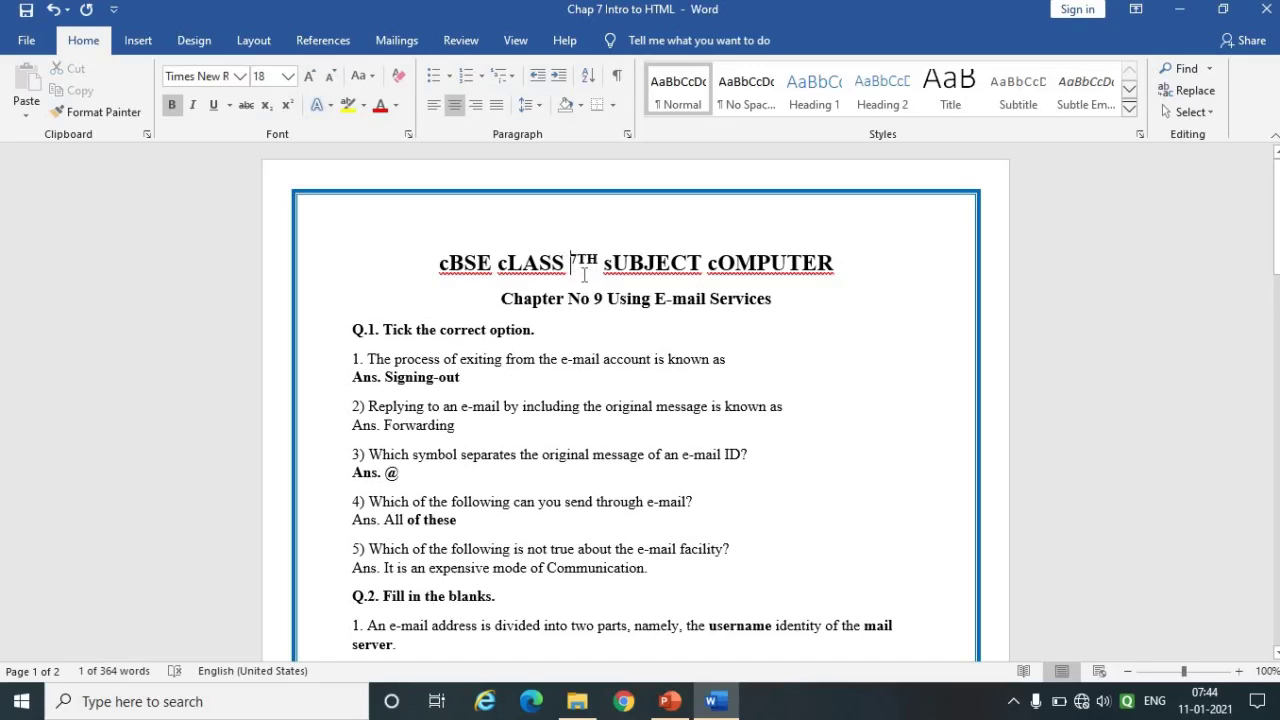
# Format the number "9" in the chapter heading "Chapter No 9 Using E-mail Services" as subscript.
pyautogui.moveTo(573, 256); pyautogui.dragTo(604, 298)
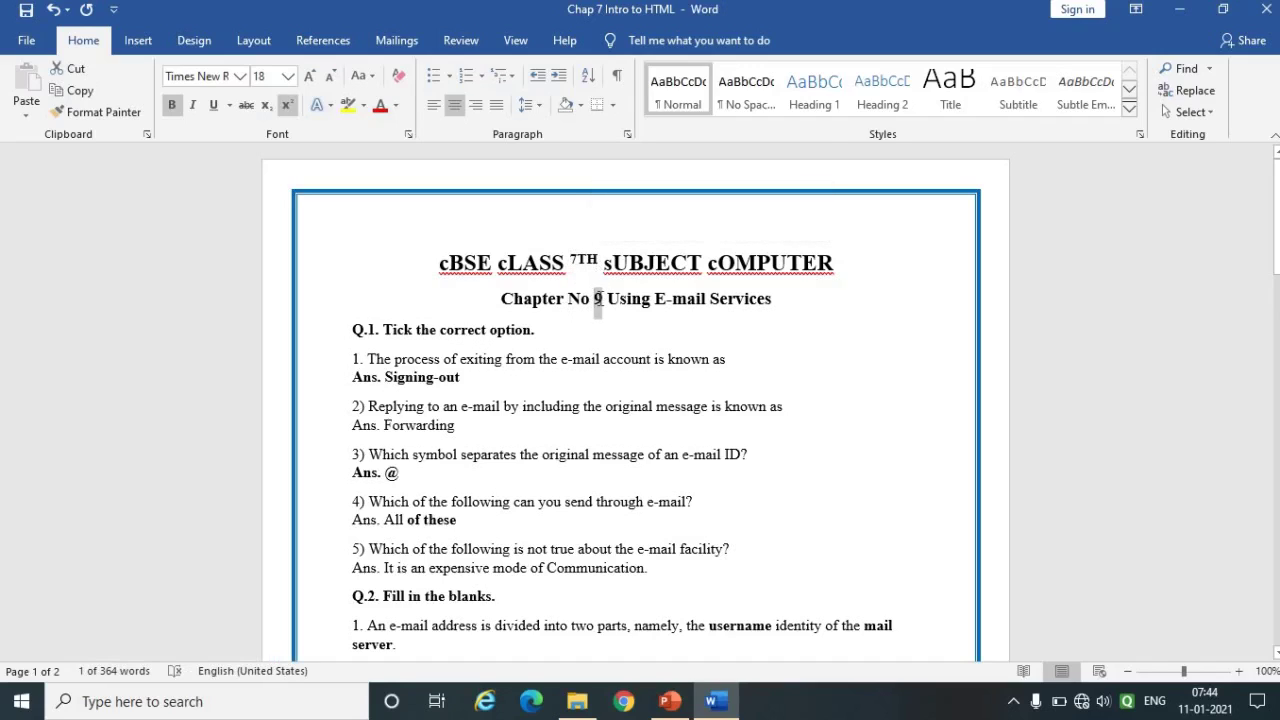
pyautogui.click(266, 105)
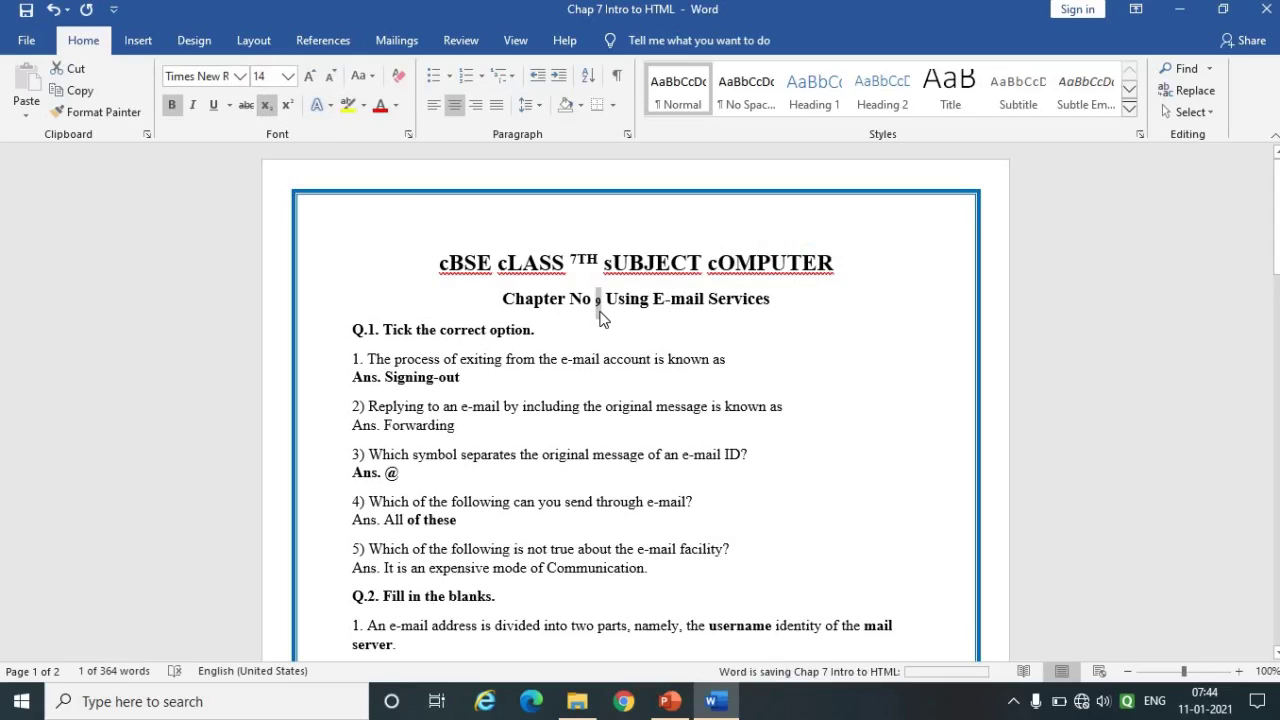
# Compare the superscript "7TH" in the title line with the subscript "9" in the chapter heading.
pyautogui.click(572, 262)
pyautogui.keyDown('shift'); pyautogui.click(600, 258); pyautogui.keyUp('shift')
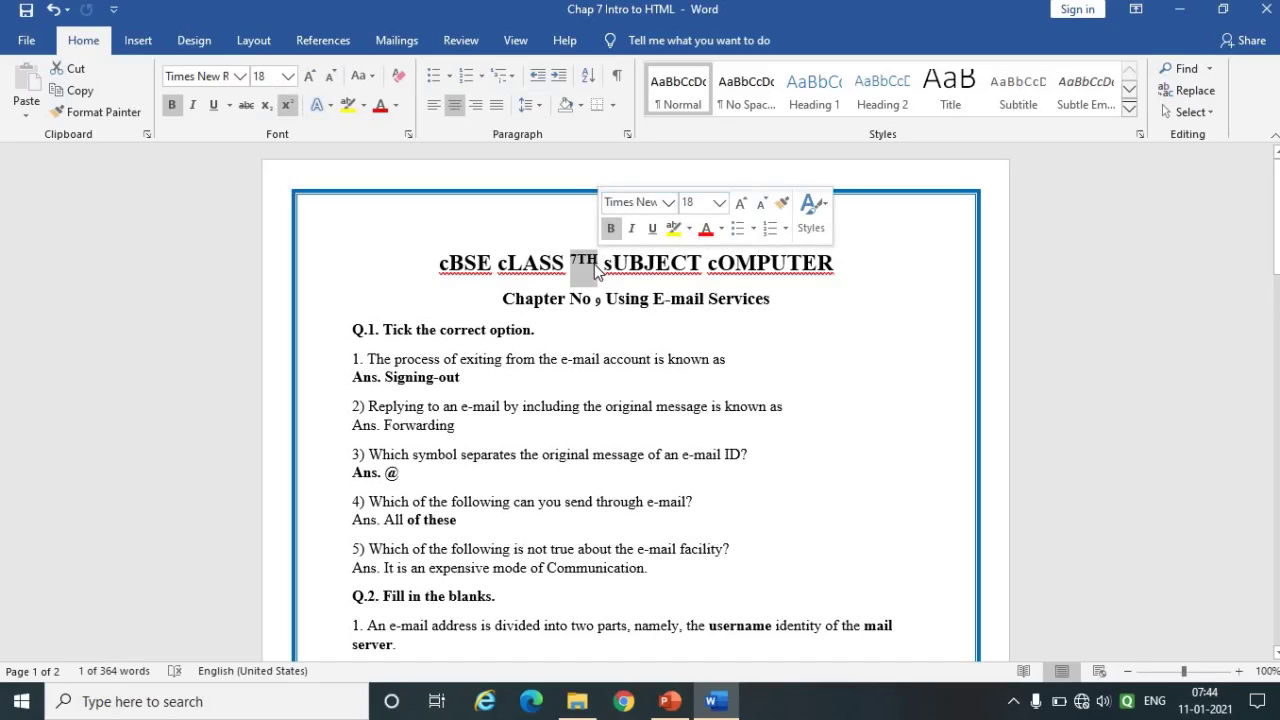
pyautogui.click(570, 299)
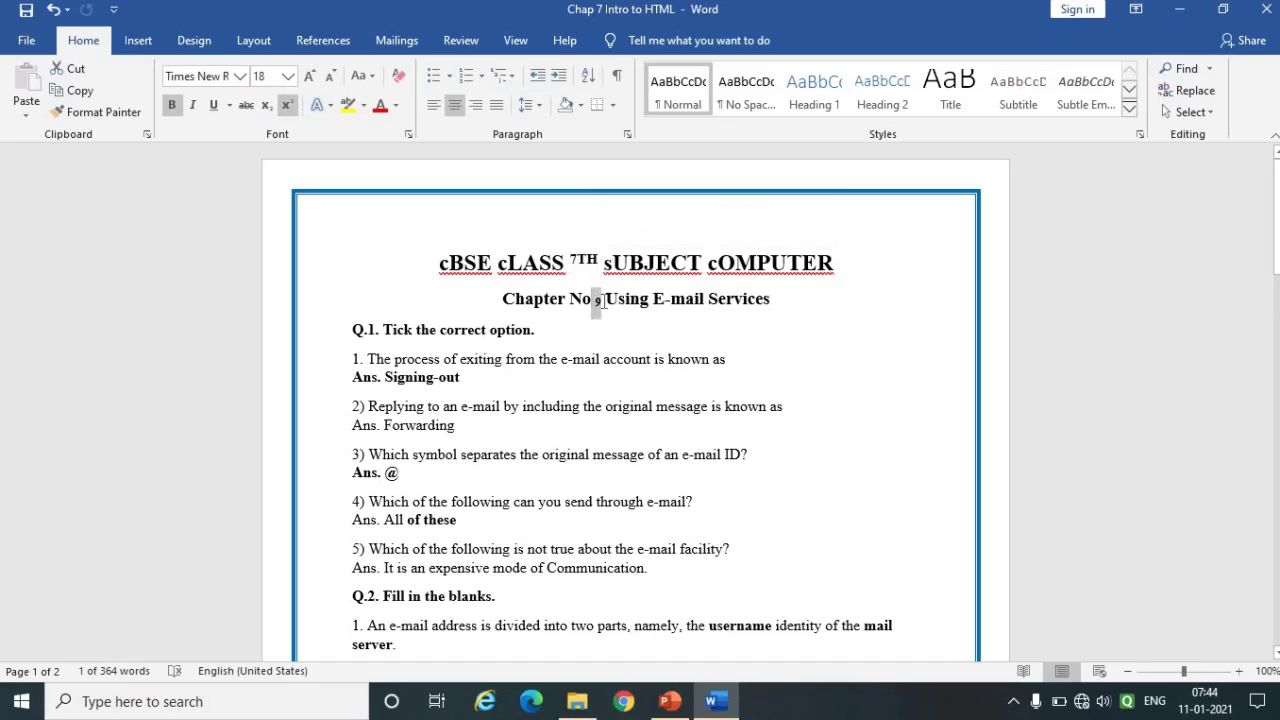
pyautogui.keyDown('shift'); pyautogui.click(603, 302); pyautogui.keyUp('shift')
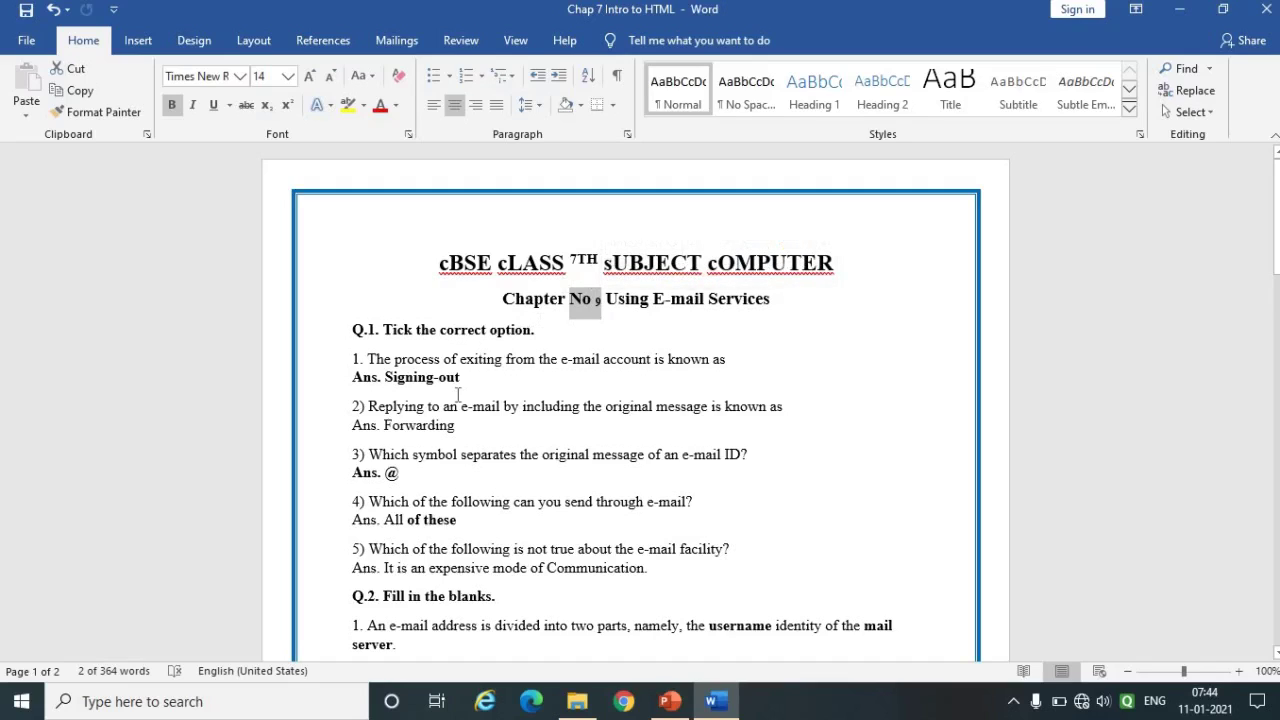
# Show slide 8, Applying Font Color, in the PowerPoint presentation and return to the Word document.
pyautogui.hotkey('alt', 'Tab')
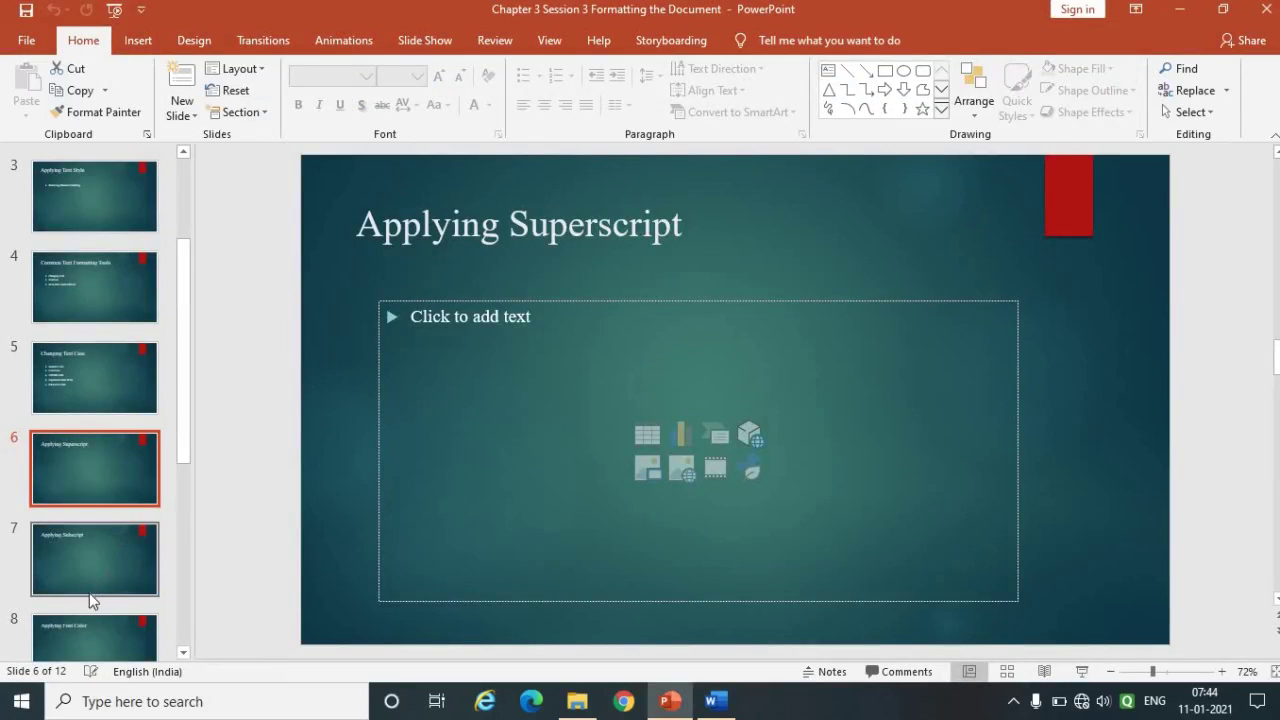
pyautogui.click(95, 645)
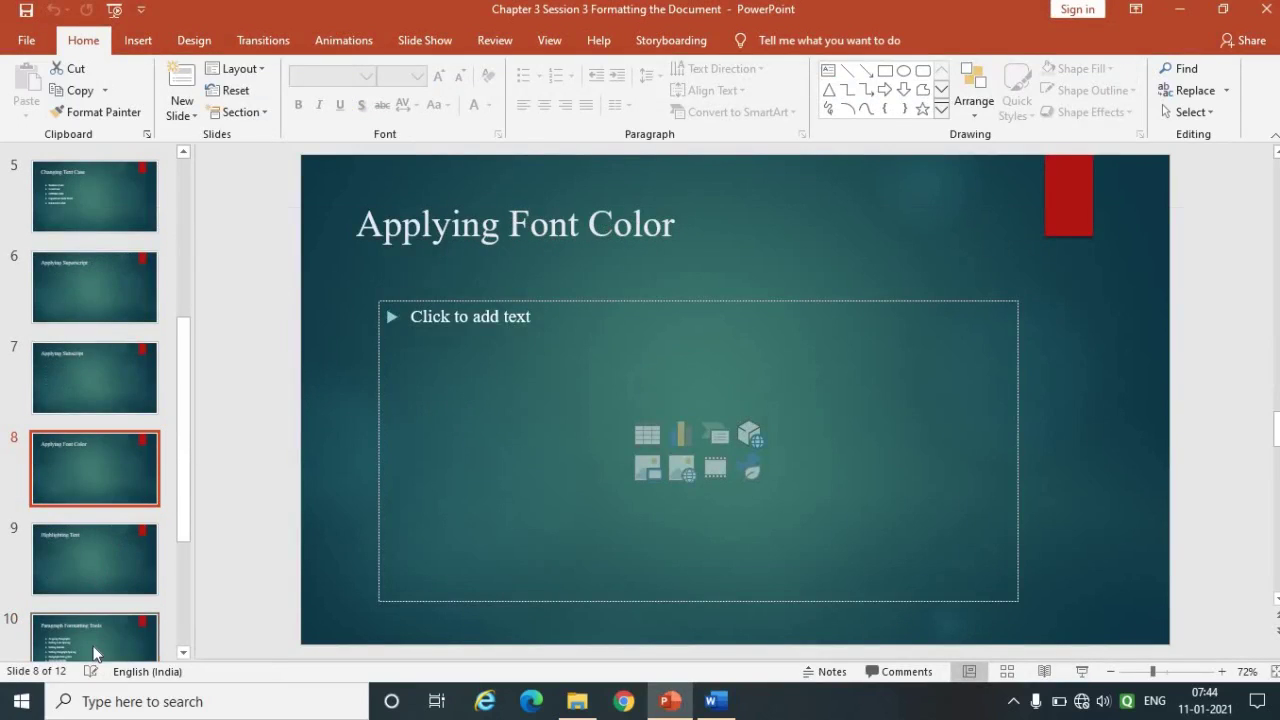
pyautogui.hotkey('alt', 'Tab')
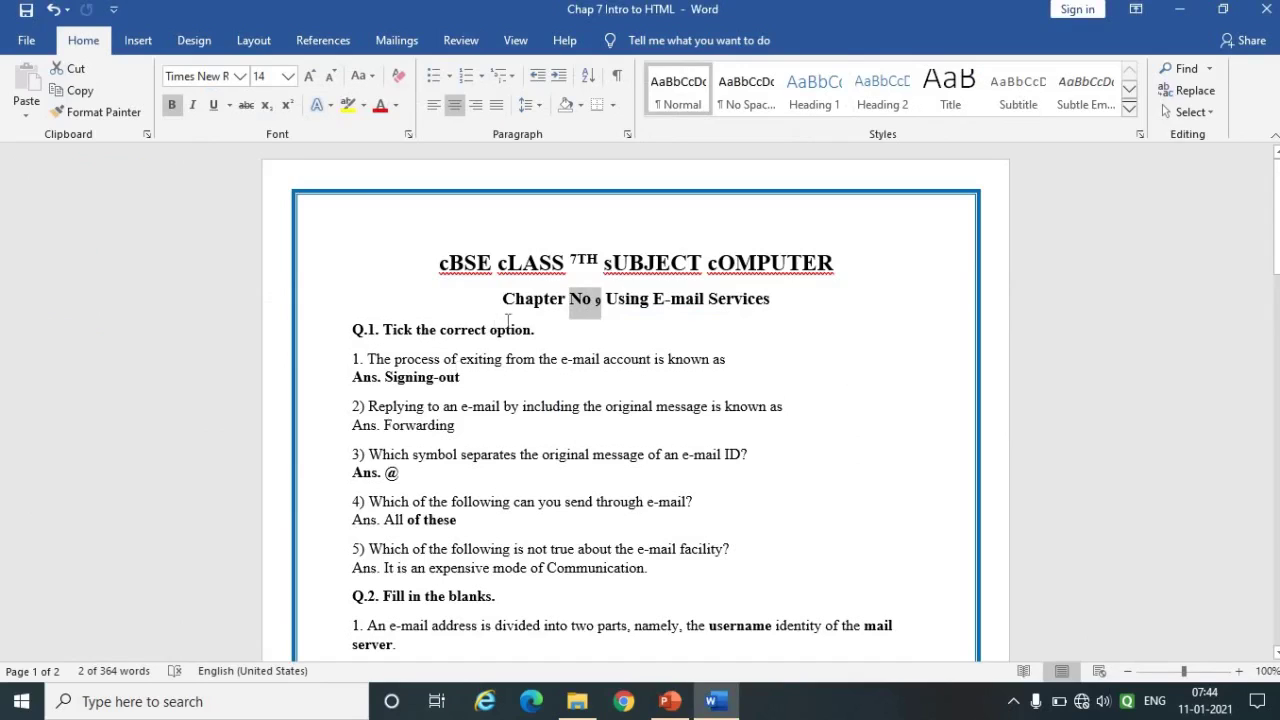
# Select the chapter heading "Chapter No 9 Using E-mail Services" and set its font colour to red.
pyautogui.moveTo(499, 320); pyautogui.dragTo(700, 318)
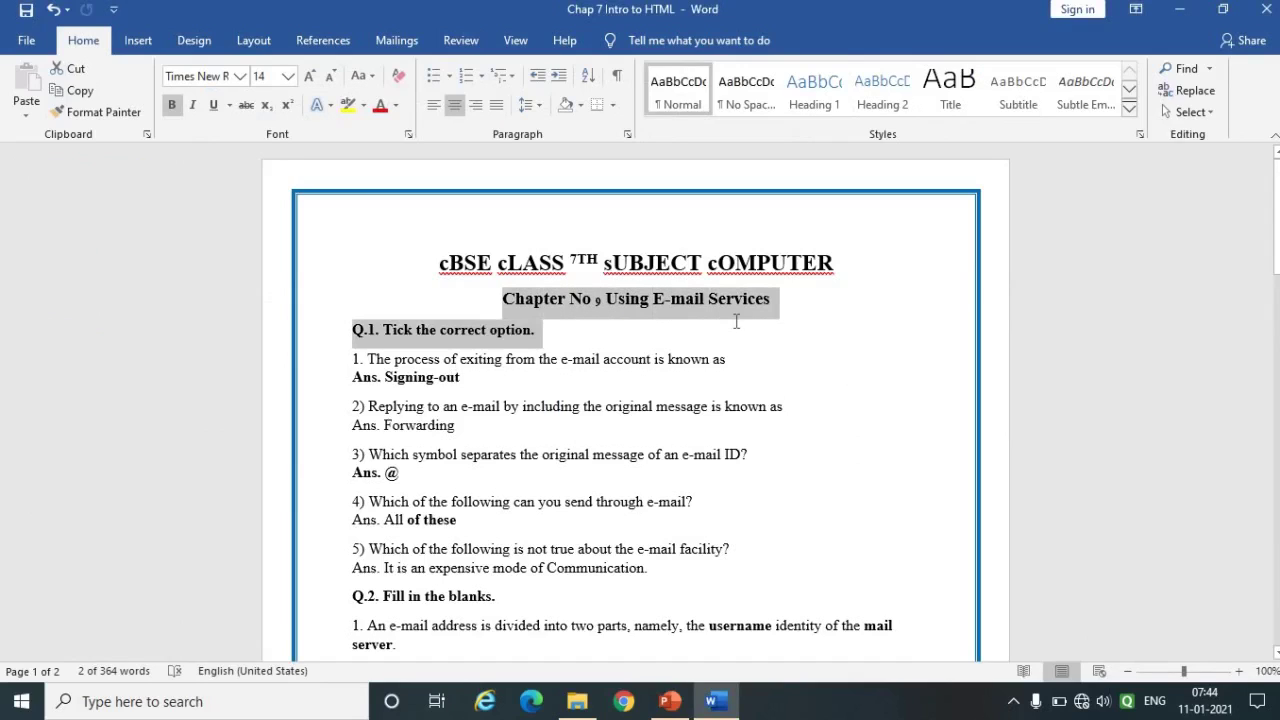
pyautogui.moveTo(736, 321); pyautogui.dragTo(780, 303)
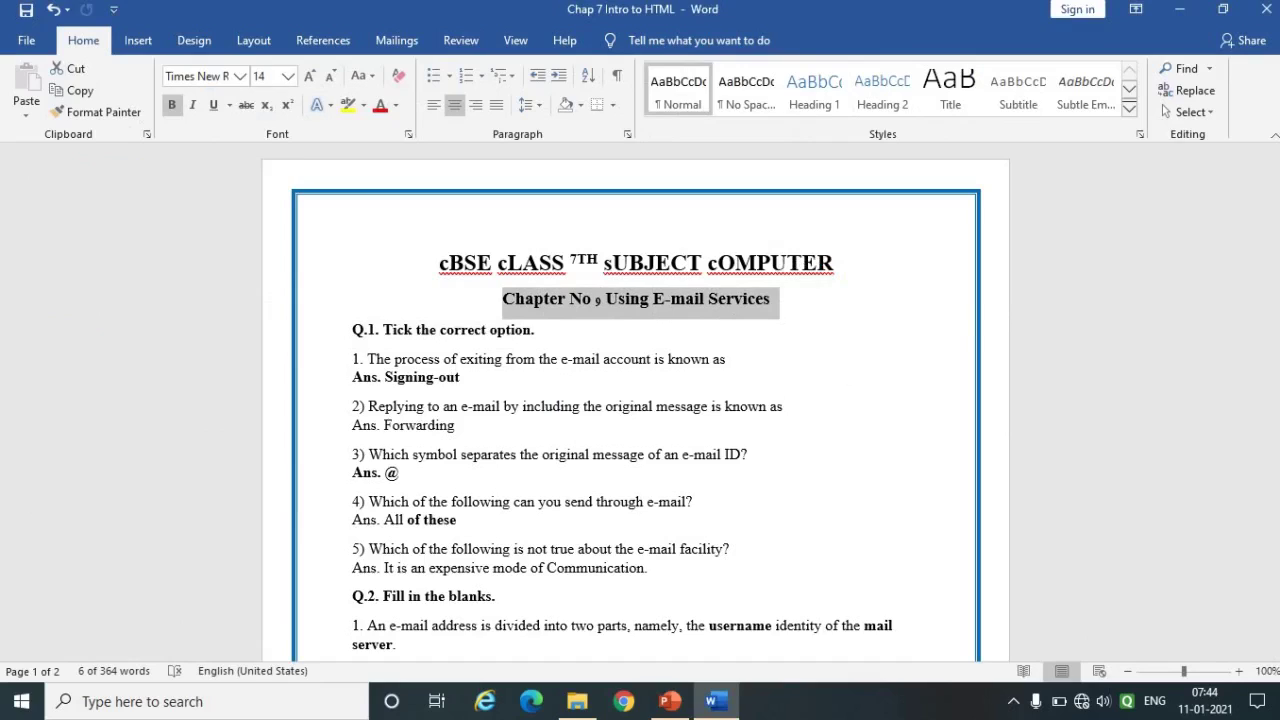
pyautogui.click(385, 103)
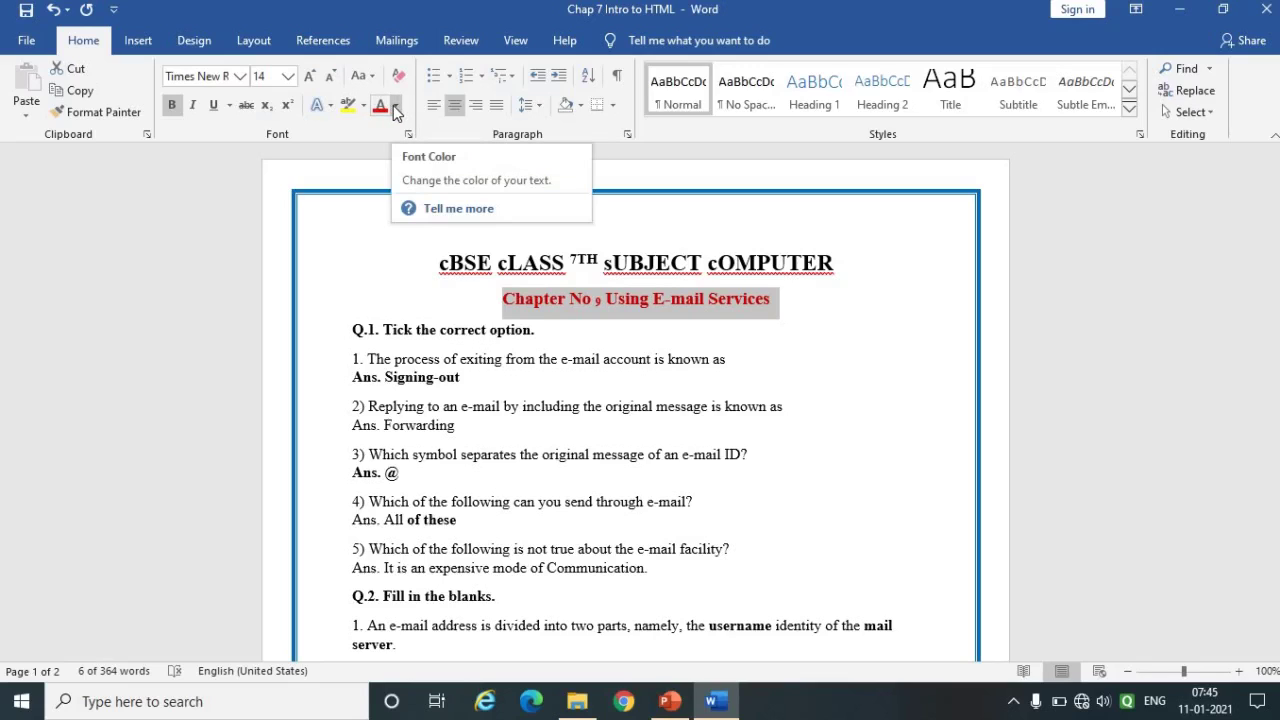
# Apply the last gradient of the Light Variations set to the chapter heading's red text.
pyautogui.click(396, 106)
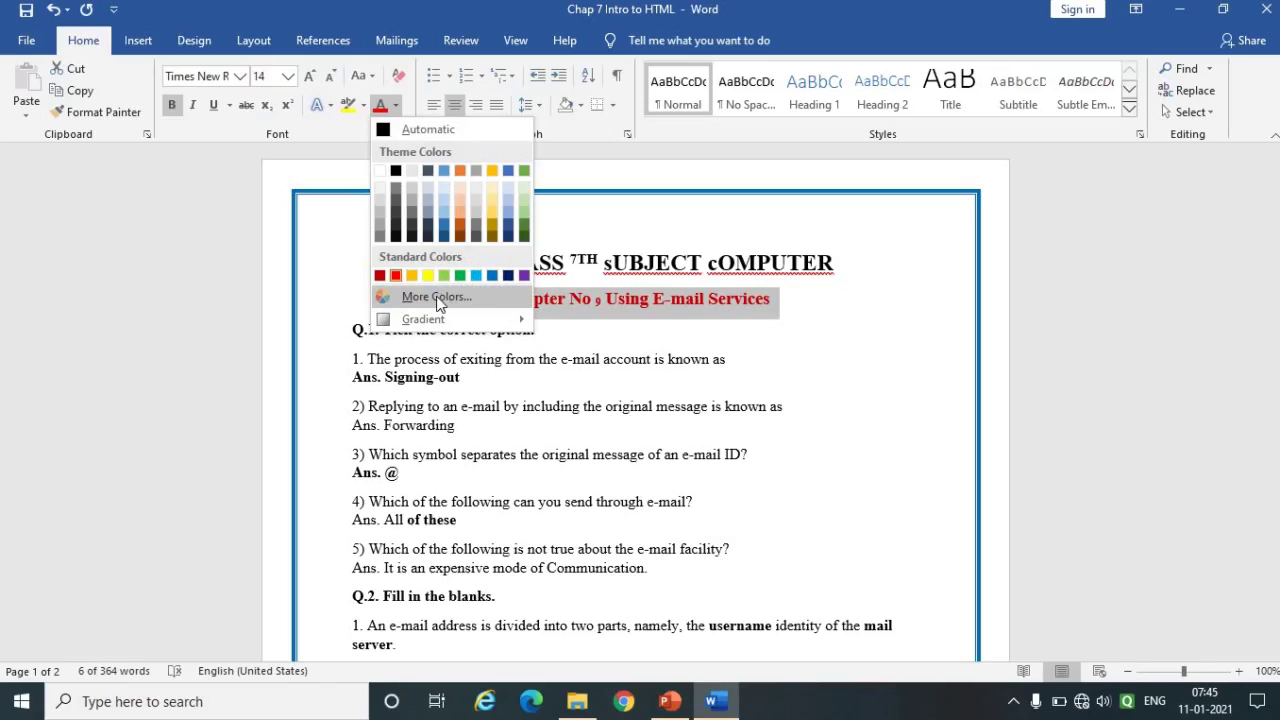
pyautogui.moveTo(421, 321)
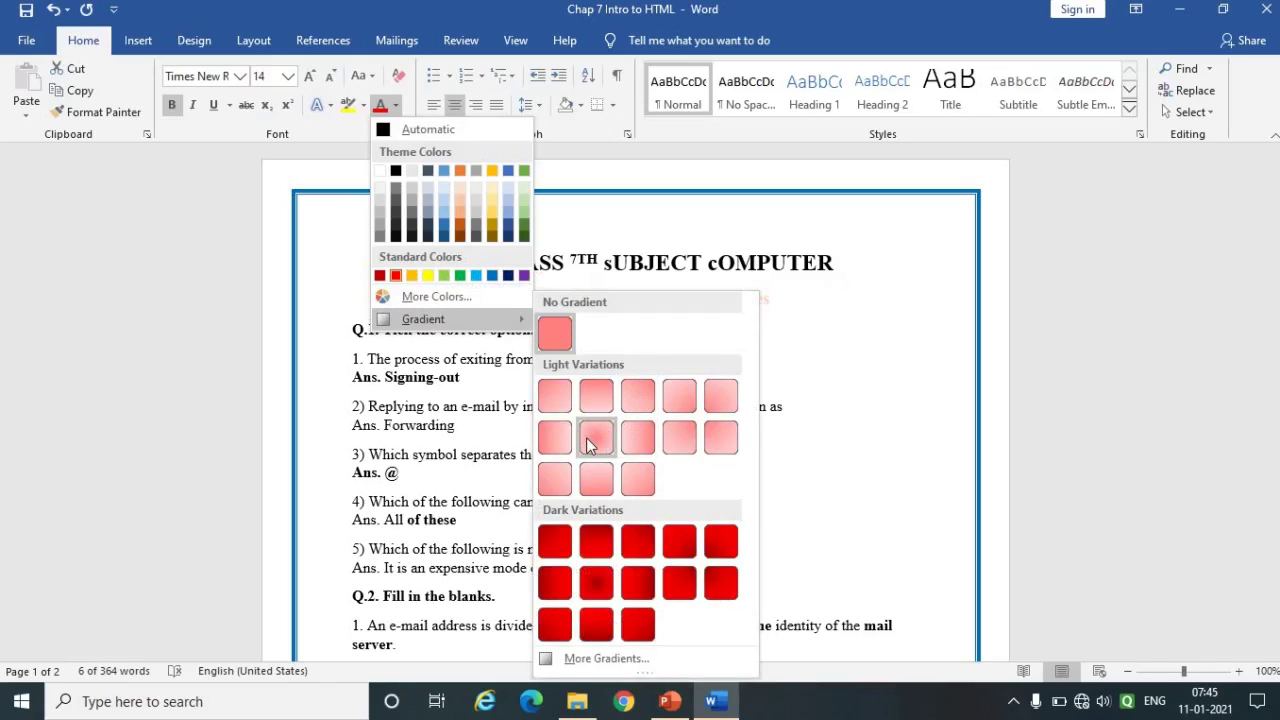
pyautogui.click(636, 478)
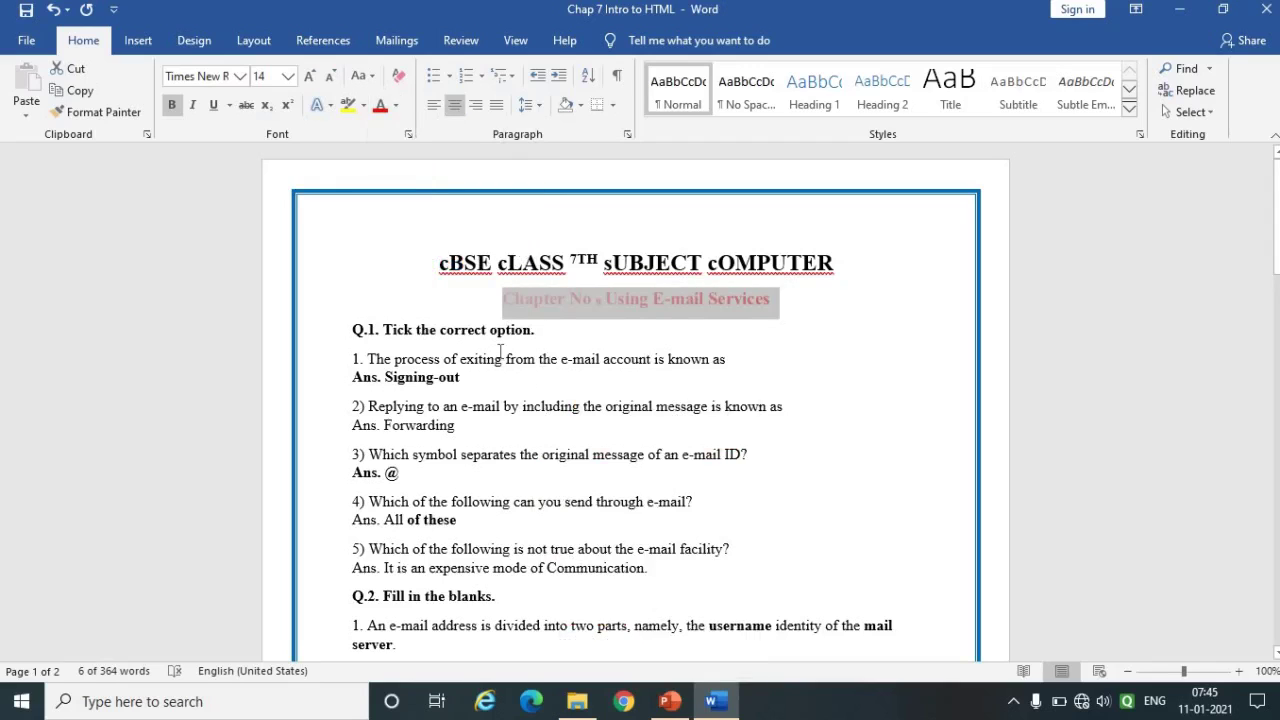
# Set the chapter heading's font colour to a custom pinkish purple, slightly darkened, and deselect the heading.
pyautogui.click(395, 105)
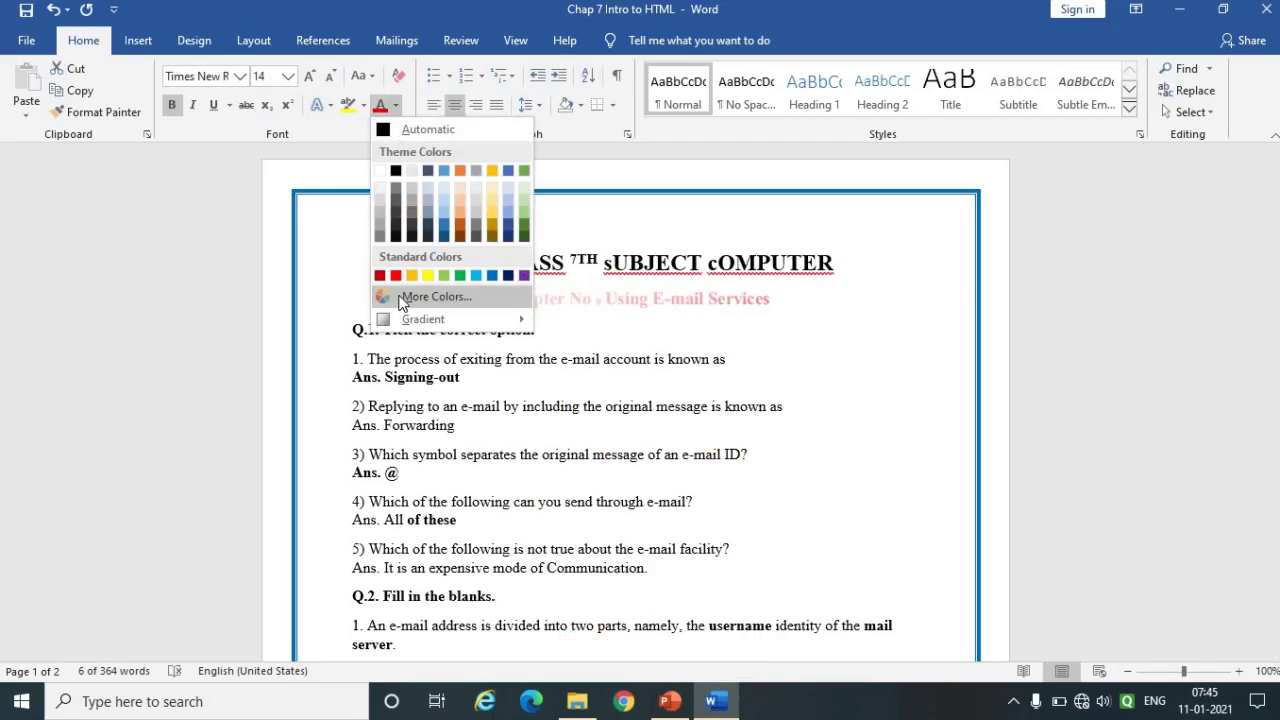
pyautogui.click(396, 297)
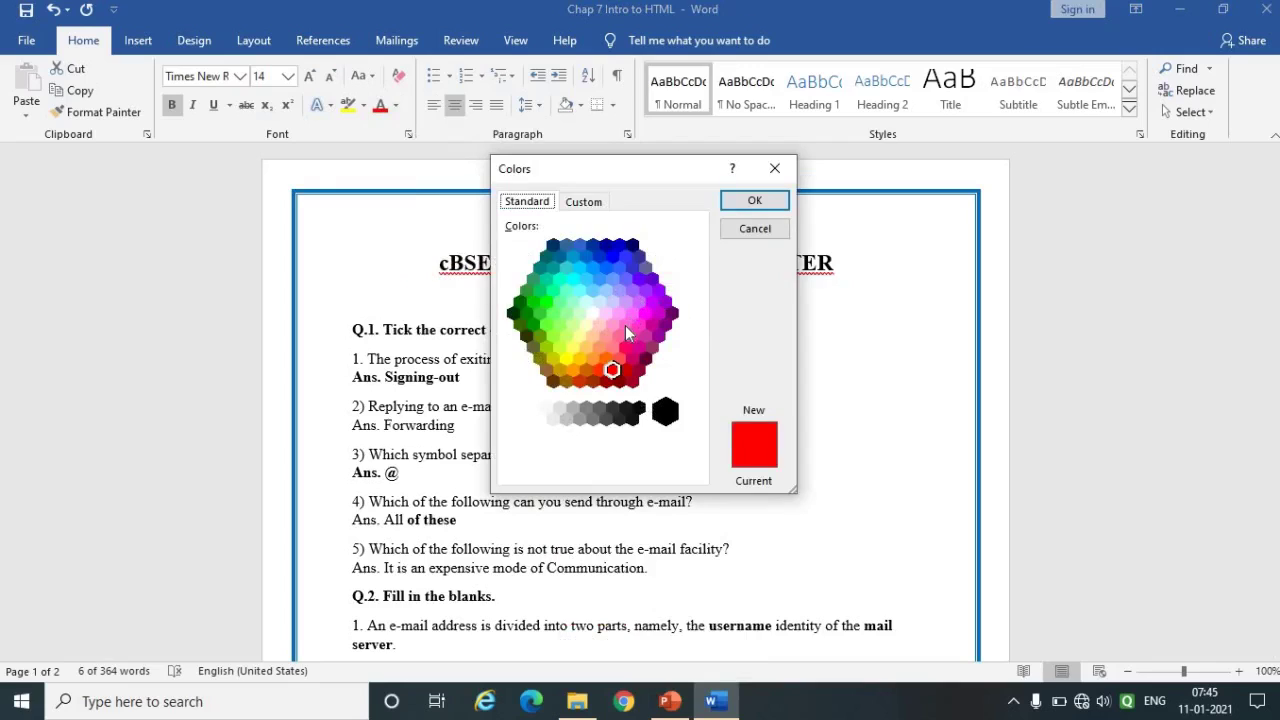
pyautogui.click(560, 326)
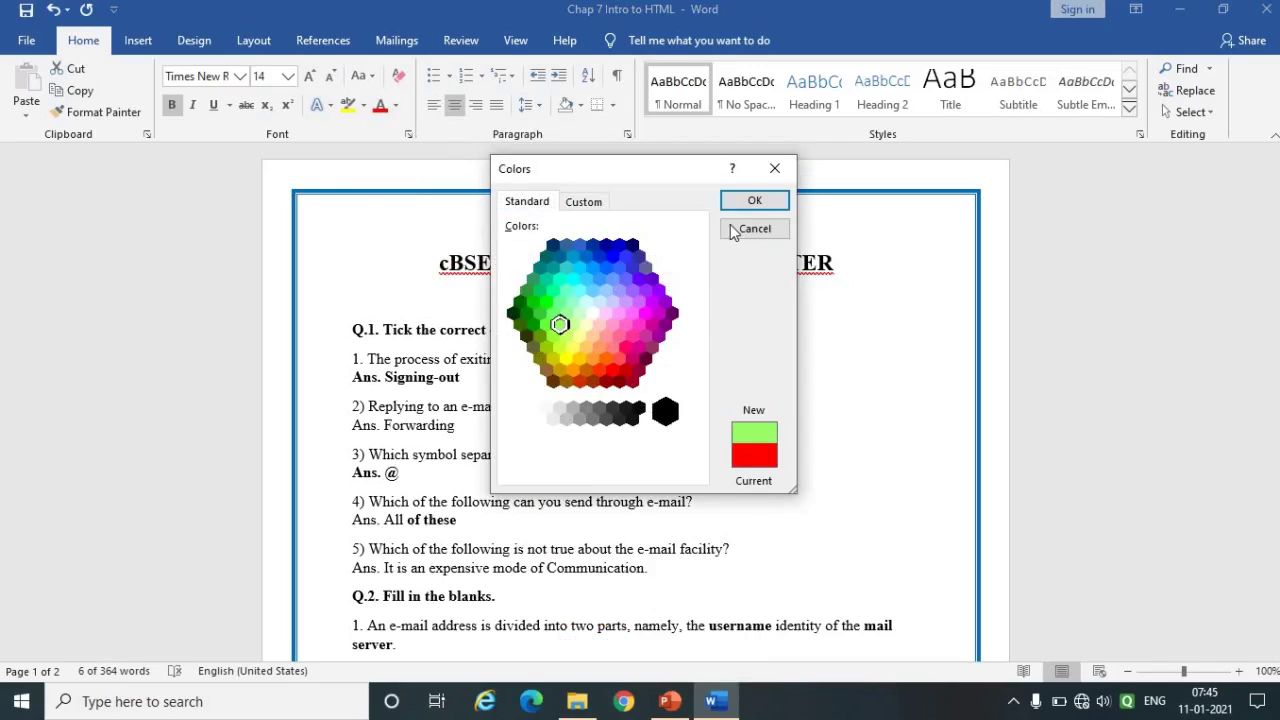
pyautogui.click(585, 203)
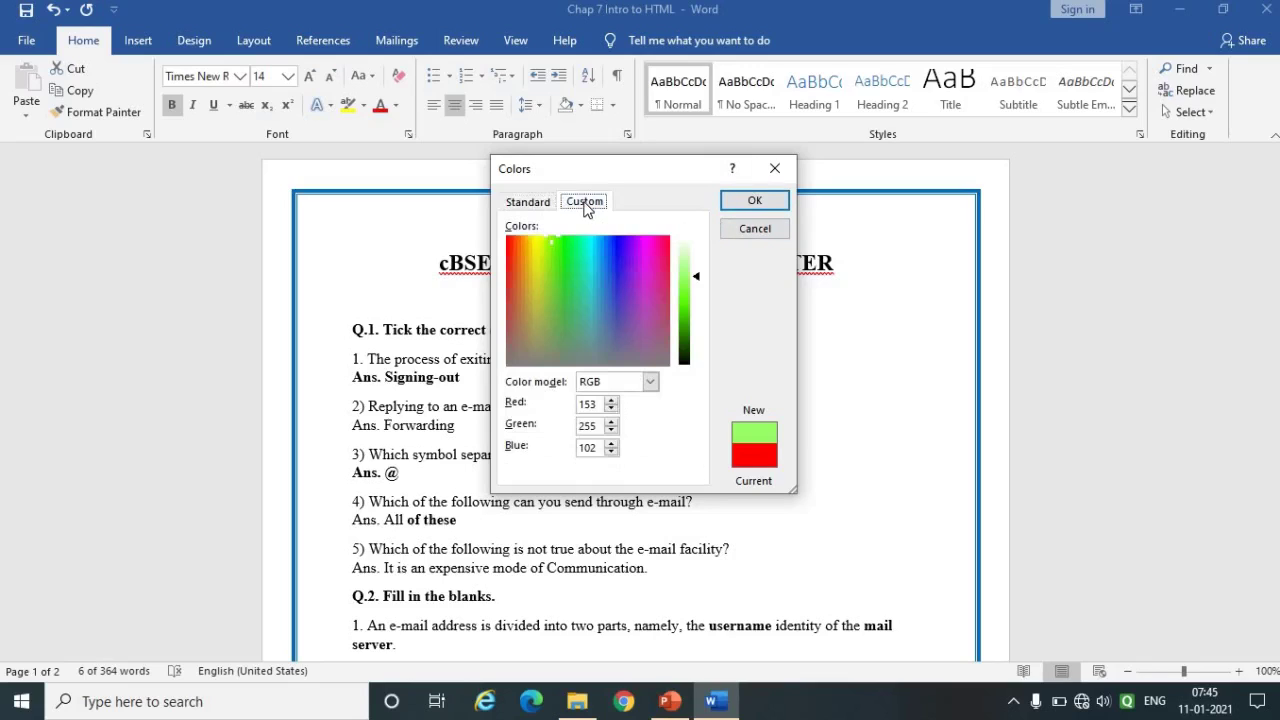
pyautogui.click(652, 285)
pyautogui.click(643, 285)
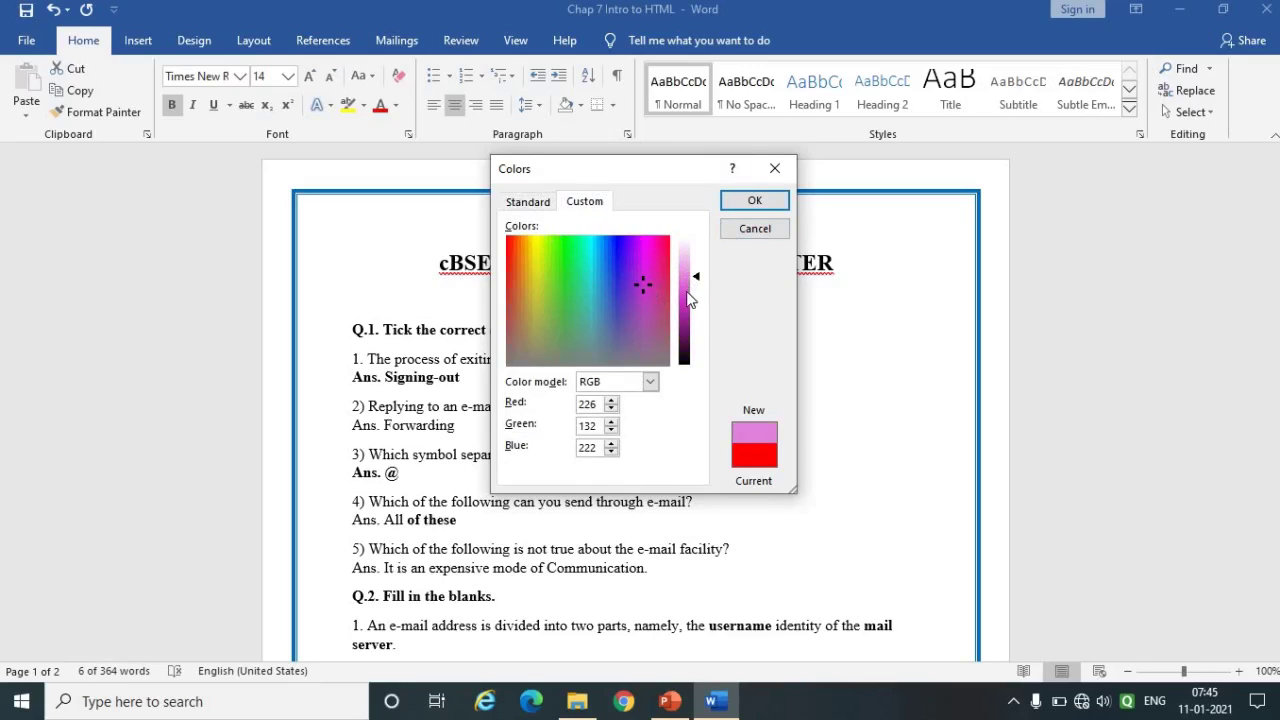
pyautogui.click(689, 291)
pyautogui.click(755, 199)
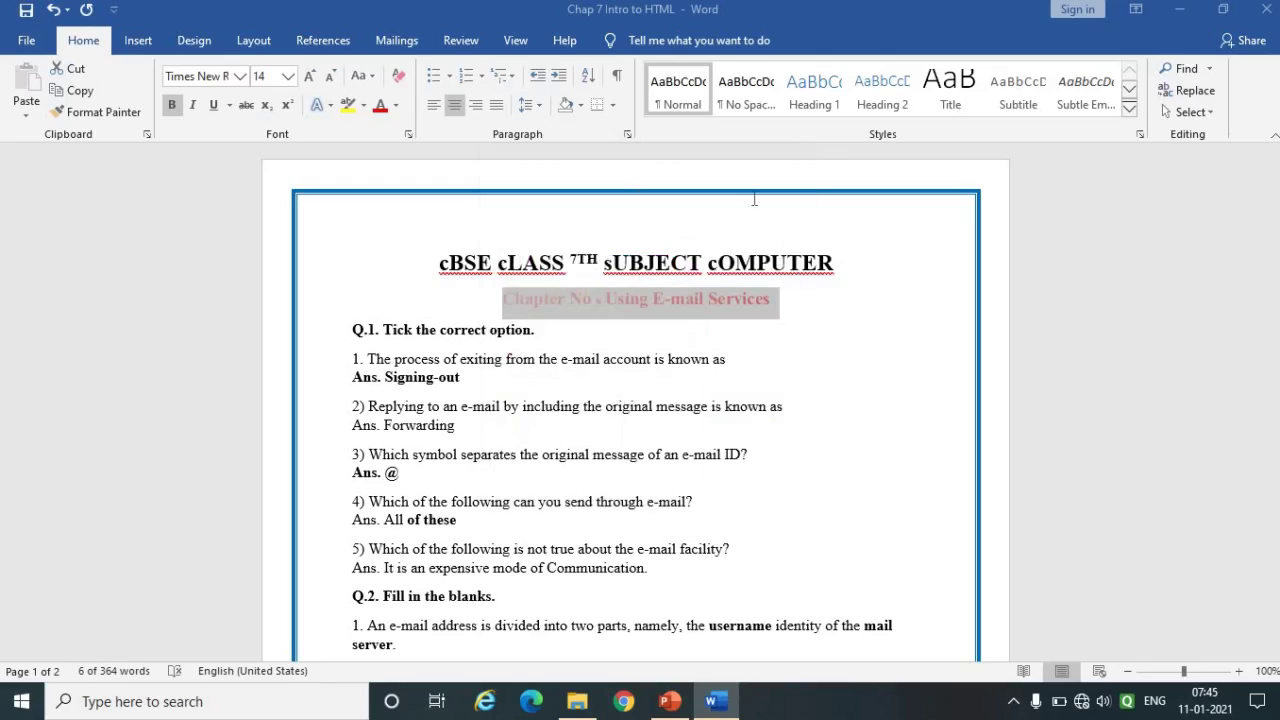
pyautogui.click(580, 371)
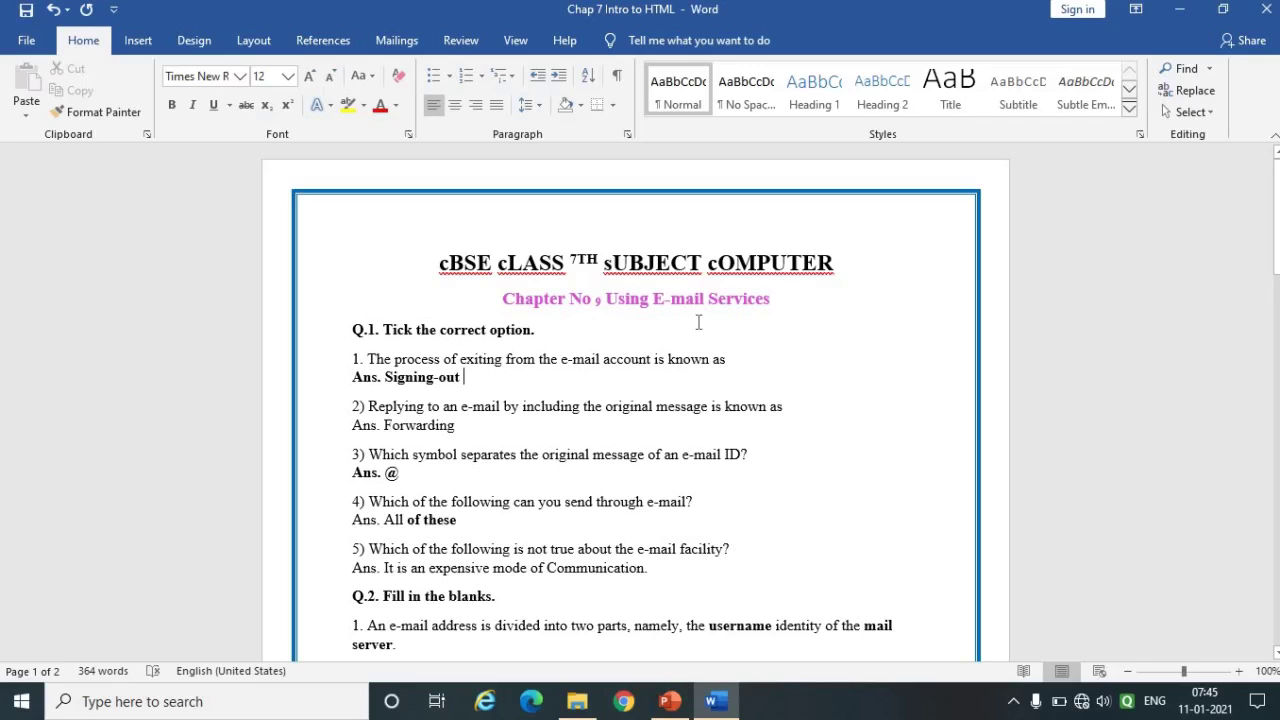
# Show slide 9, Highlighting Text, in the PowerPoint presentation and return to the Word document.
pyautogui.hotkey('alt', 'Tab')
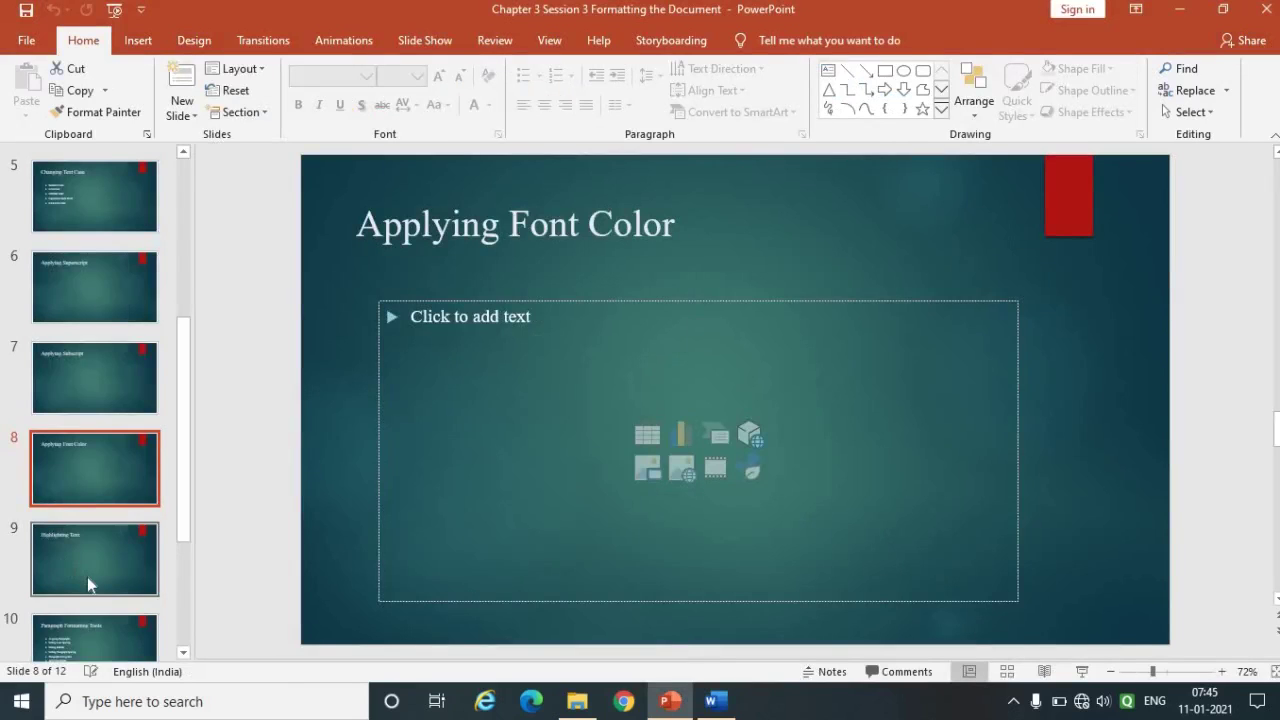
pyautogui.click(87, 543)
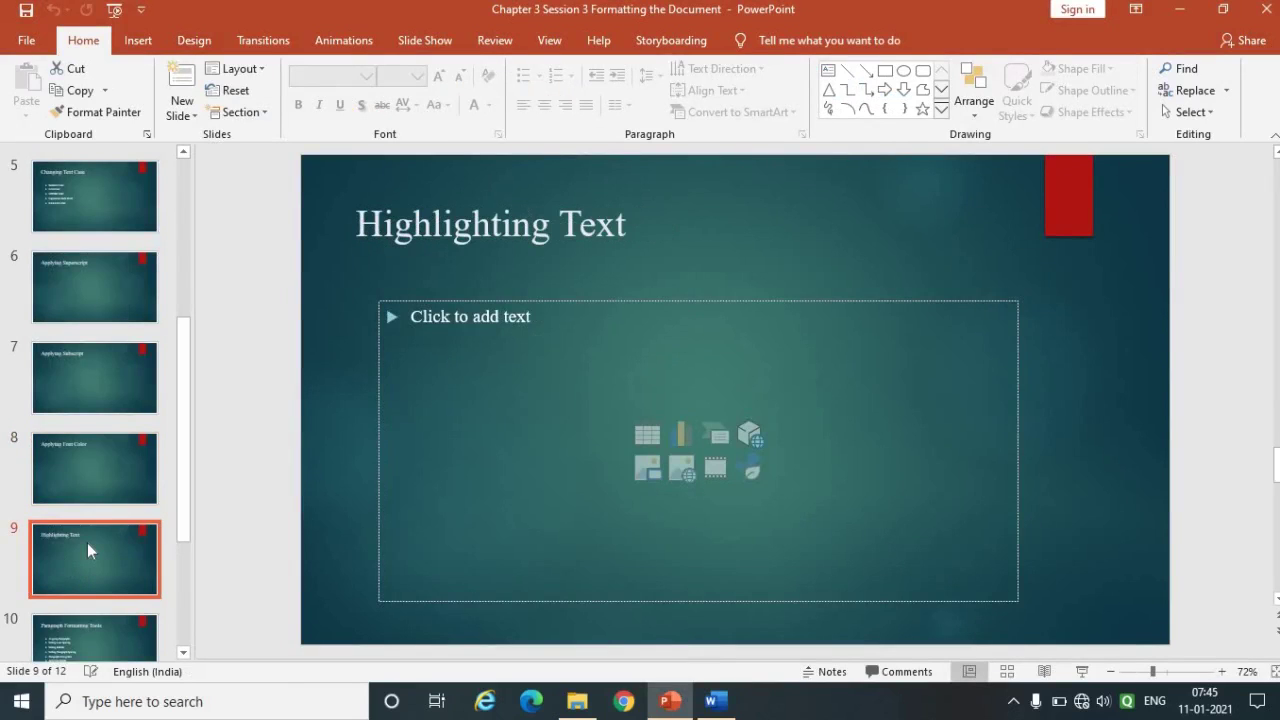
pyautogui.press('alt')
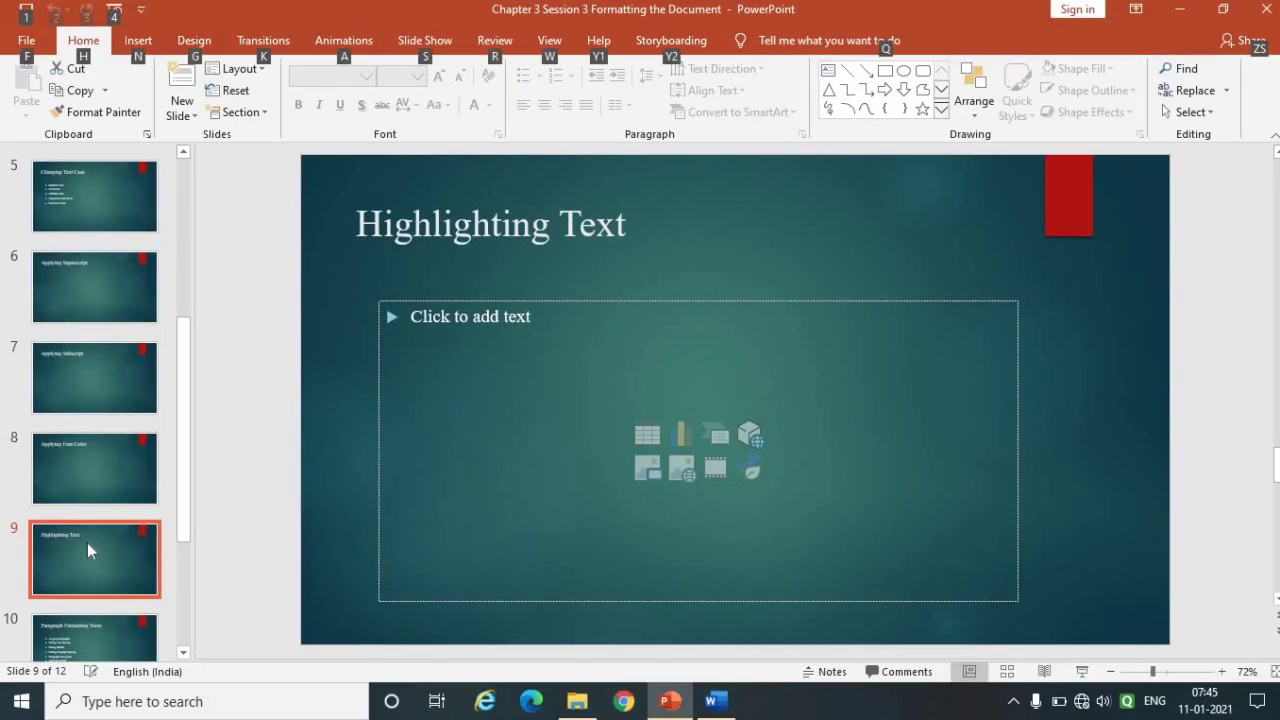
pyautogui.hotkey('alt', 'Tab')
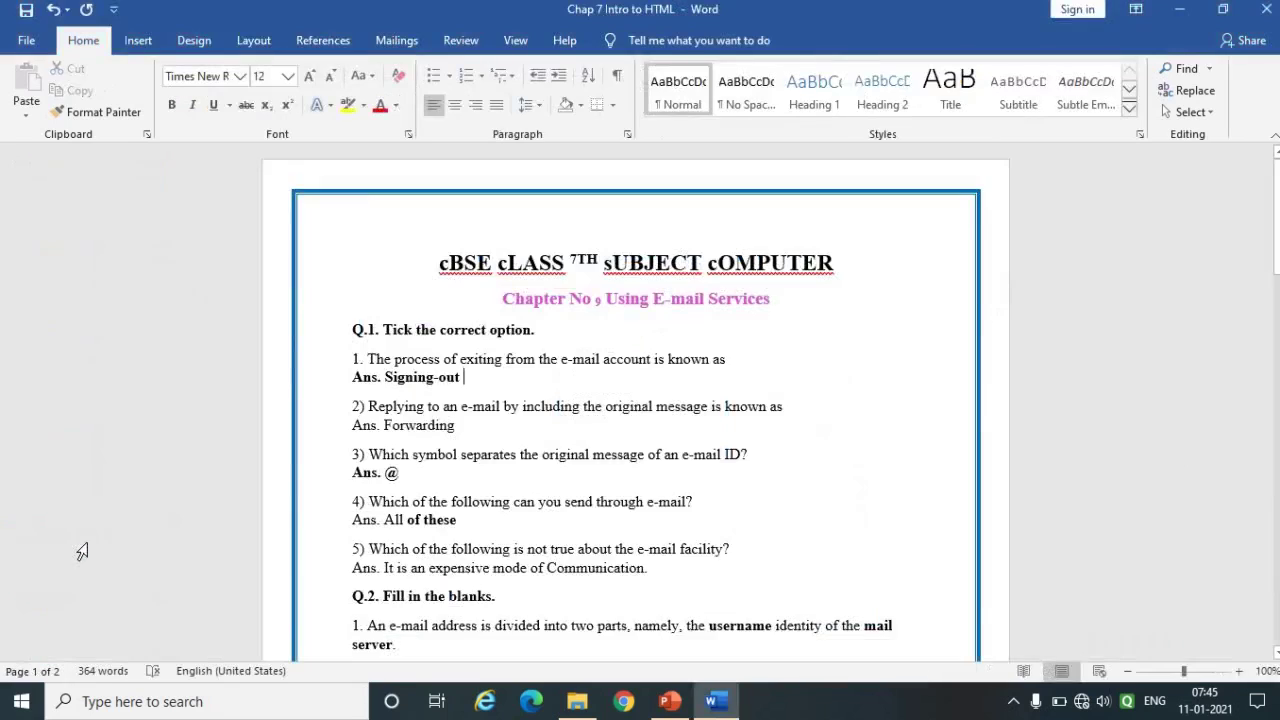
# Highlight the chapter heading "Chapter No 9 Using E-mail Services" in yellow and deselect it.
pyautogui.moveTo(437, 265); pyautogui.dragTo(748, 300)
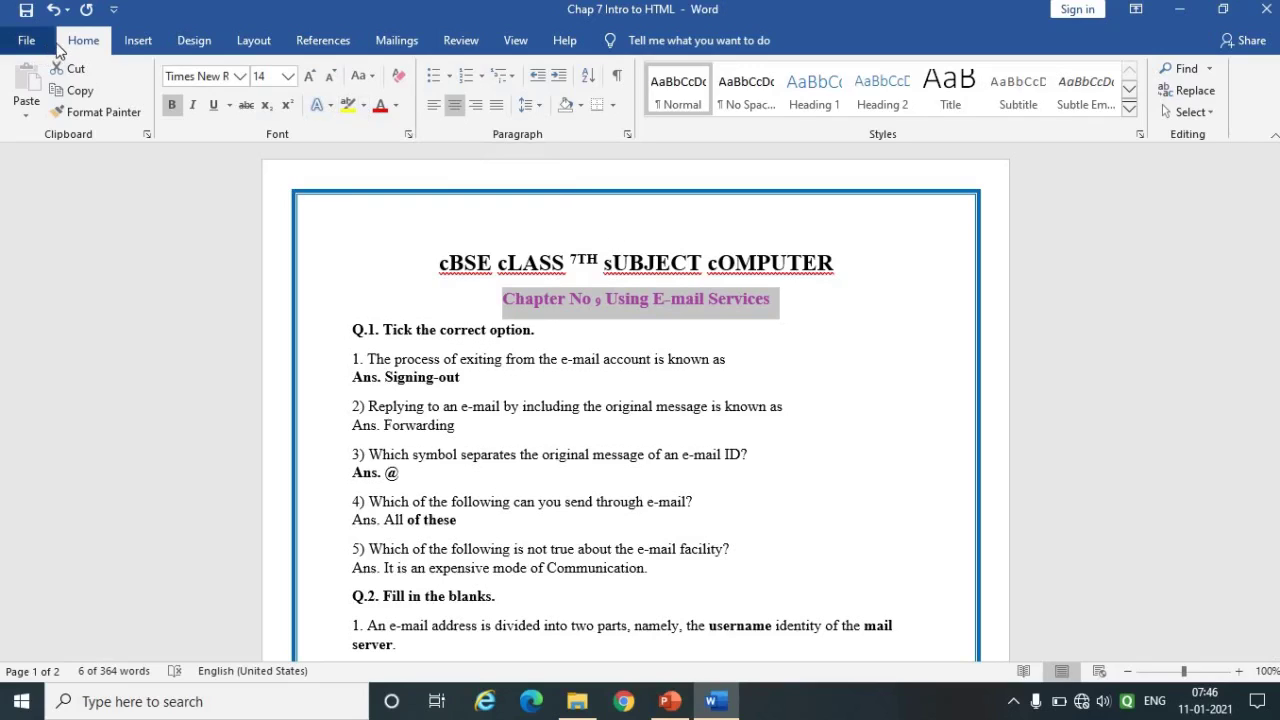
pyautogui.click(364, 106)
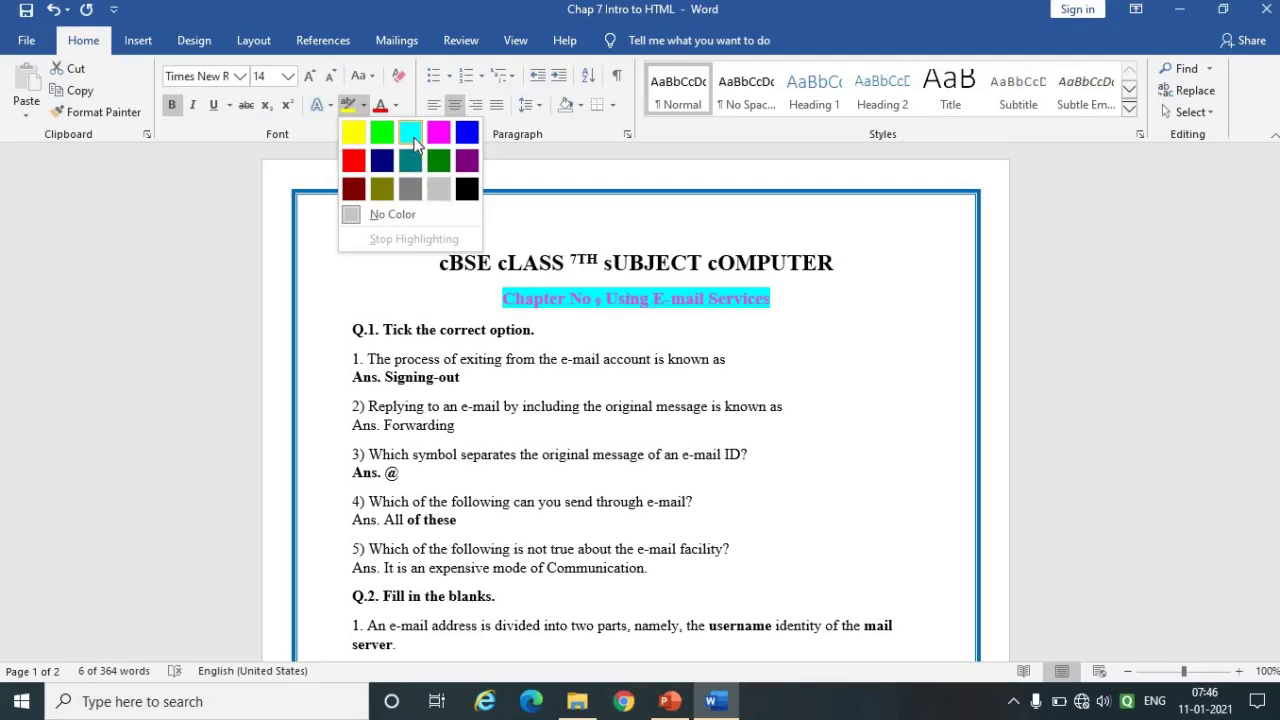
pyautogui.click(356, 134)
pyautogui.press('Right')
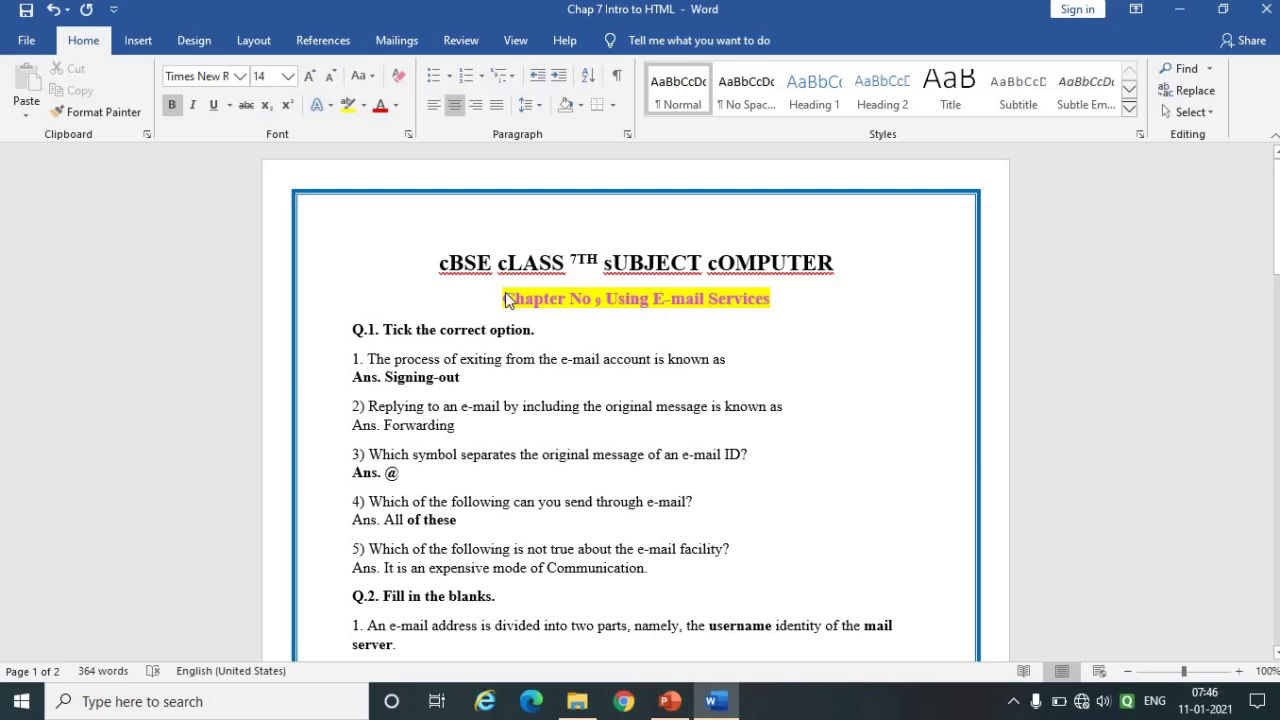
# Show slide 10, Paragraph Formatting Tools, in the PowerPoint presentation and return to the Word document.
pyautogui.hotkey('alt', 'Tab')
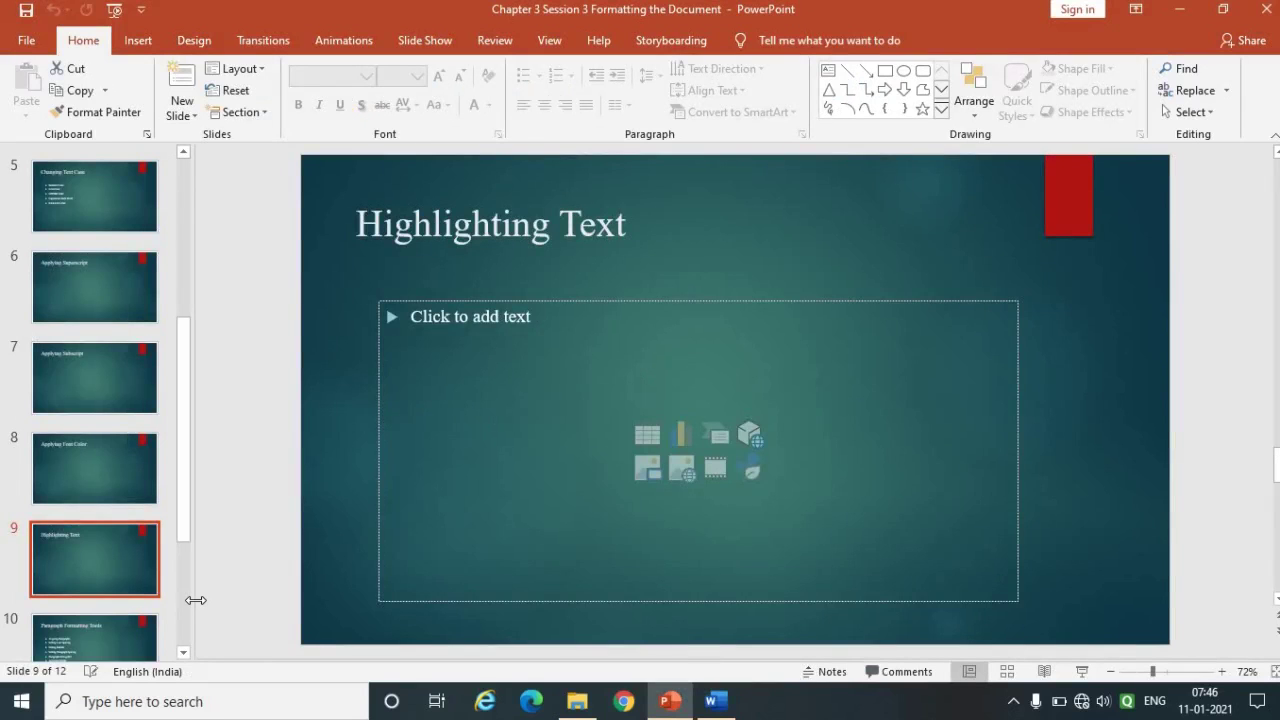
pyautogui.press('Down')
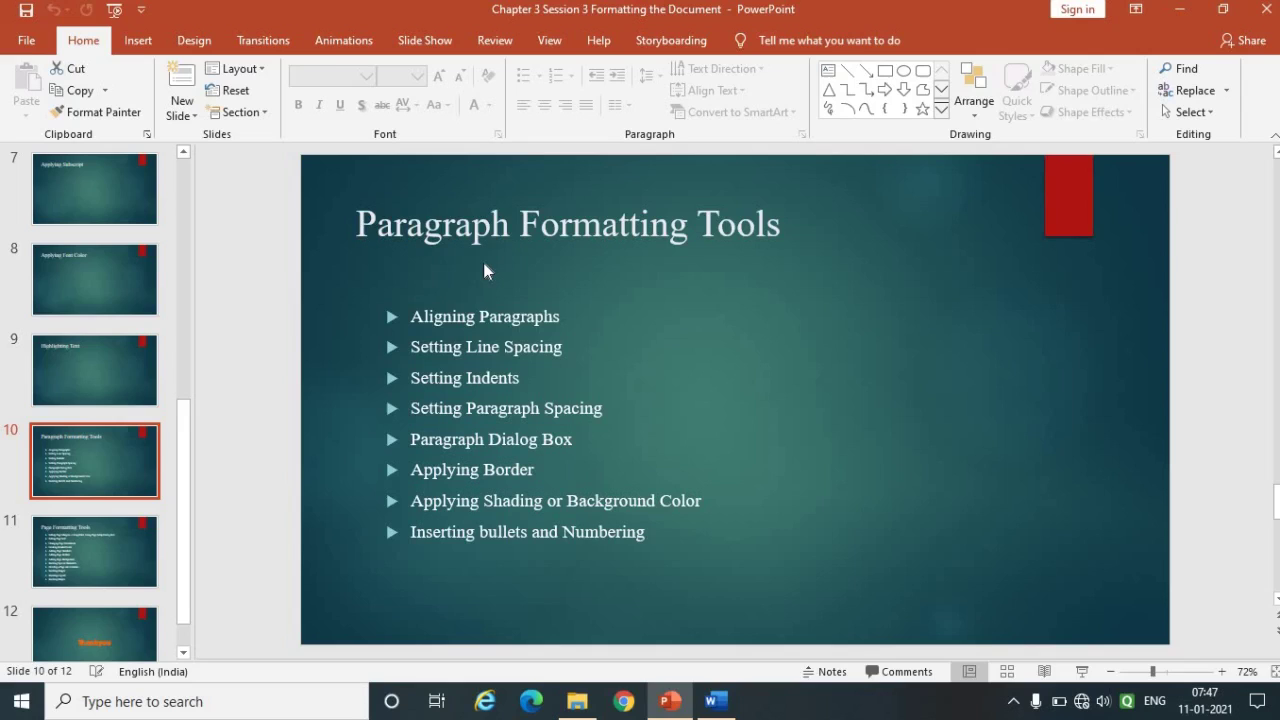
pyautogui.press('alt')
pyautogui.hotkey('alt', 'Tab')
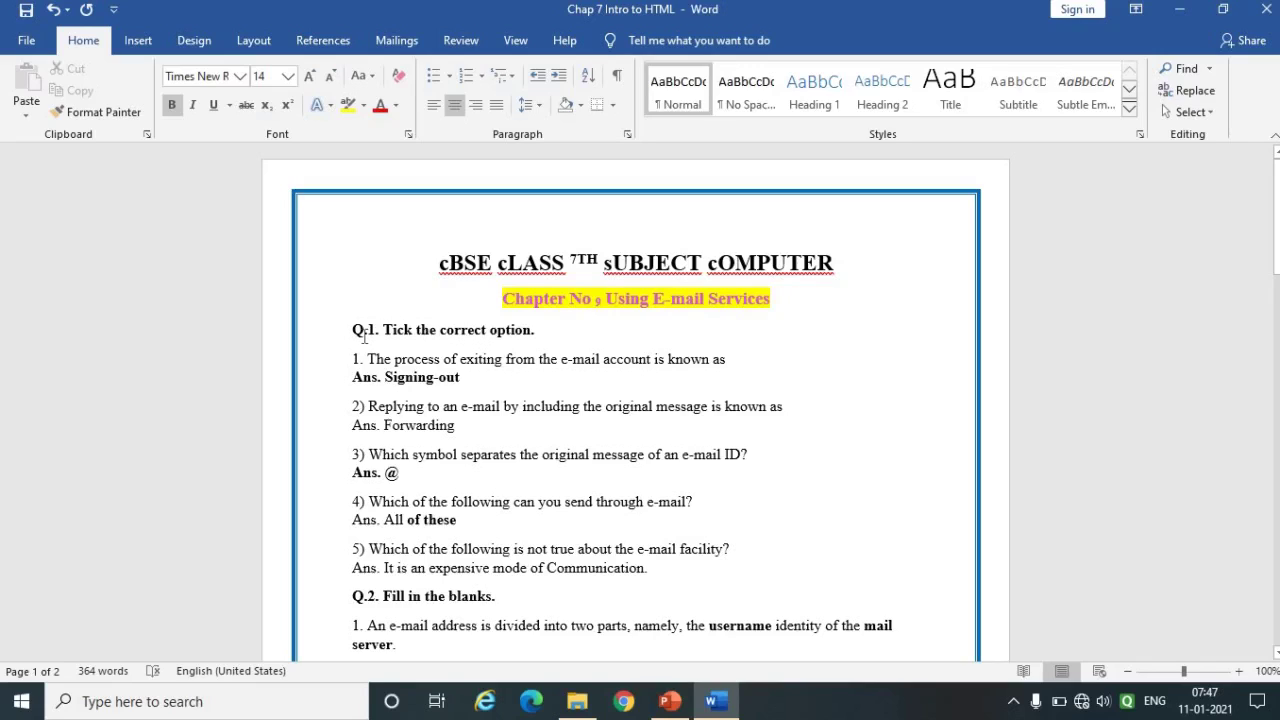
# Try left, centred, right and justified alignment in turn on the title line "cBSE cLASS 7TH sUBJECT cOMPUTER".
pyautogui.moveTo(440, 266); pyautogui.dragTo(818, 272)
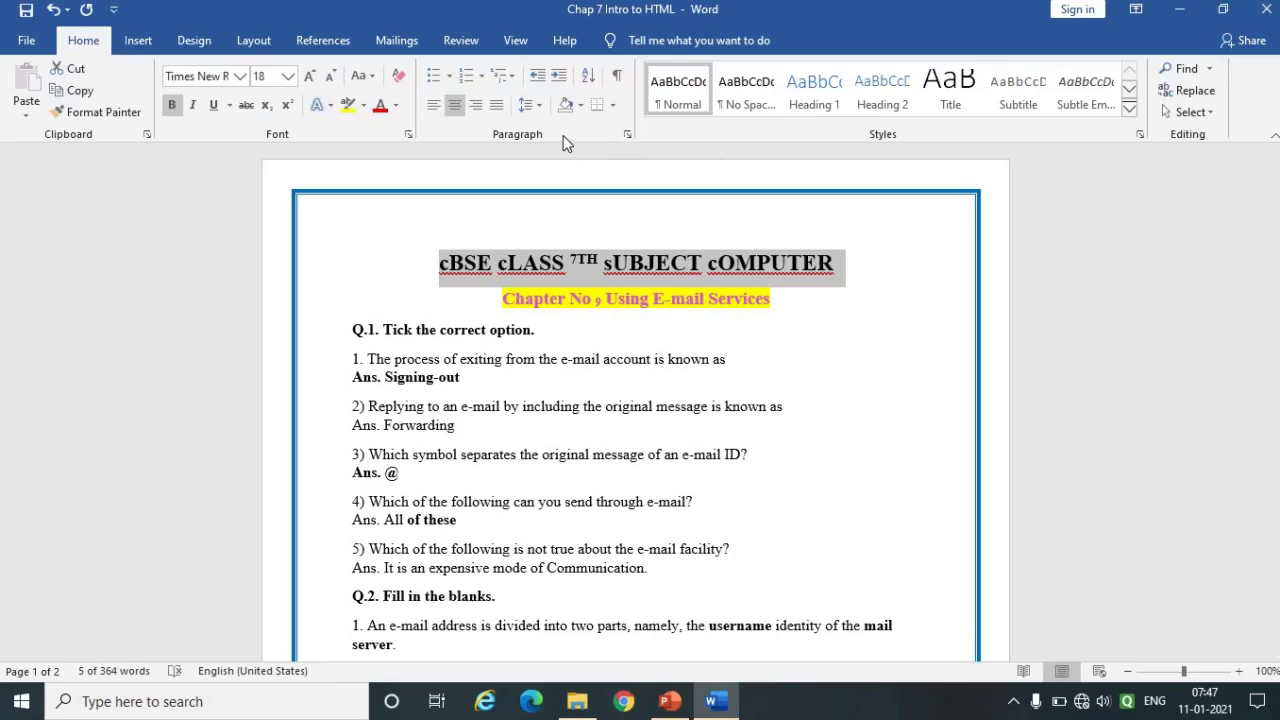
pyautogui.click(428, 104)
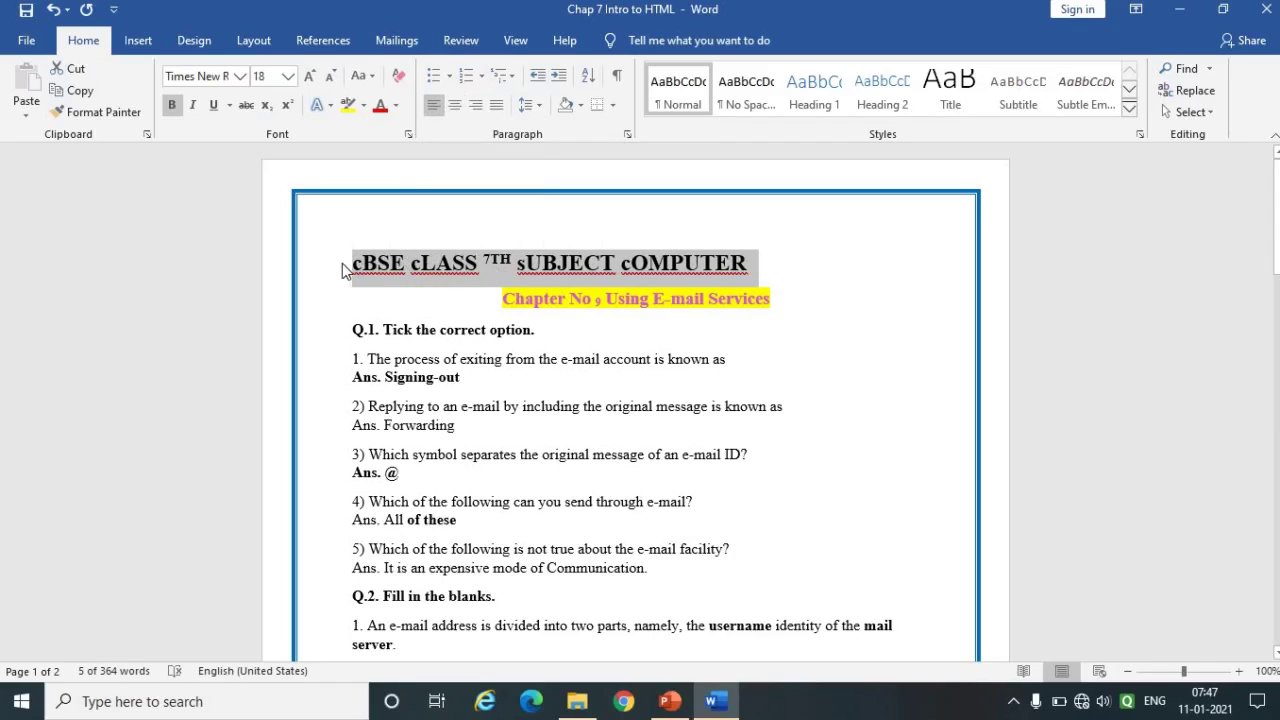
pyautogui.click(455, 105)
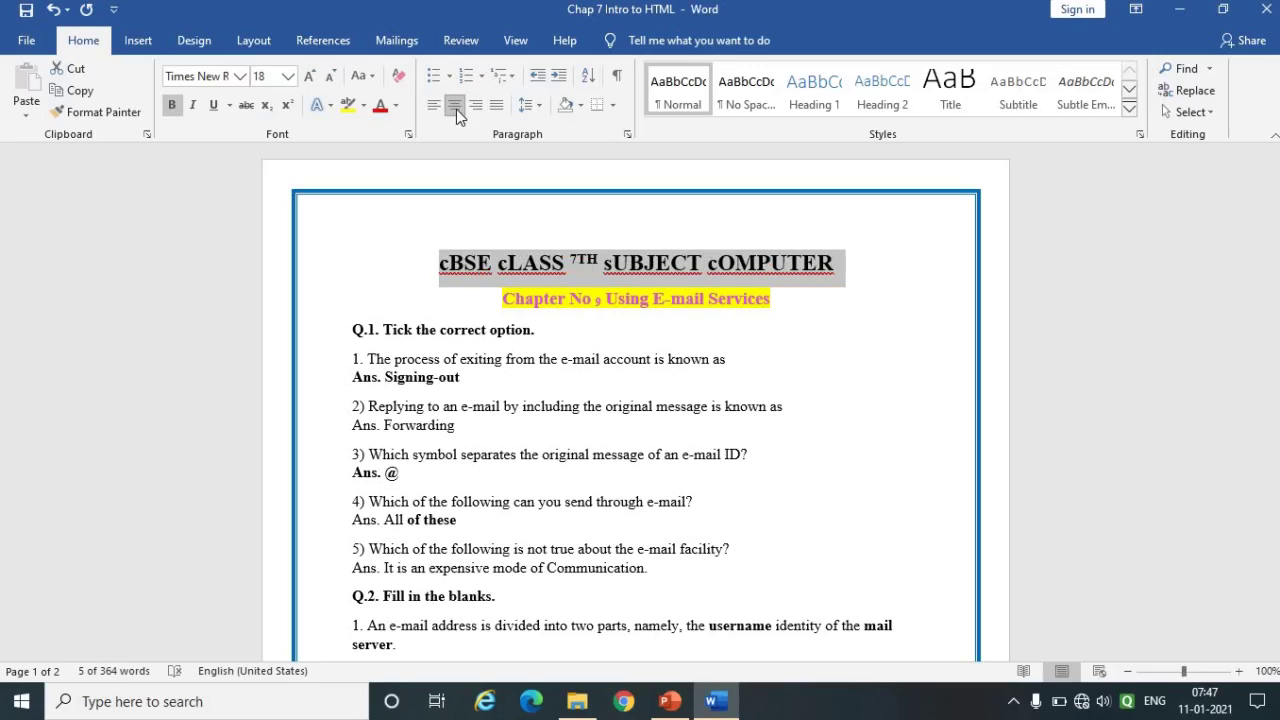
pyautogui.click(476, 111)
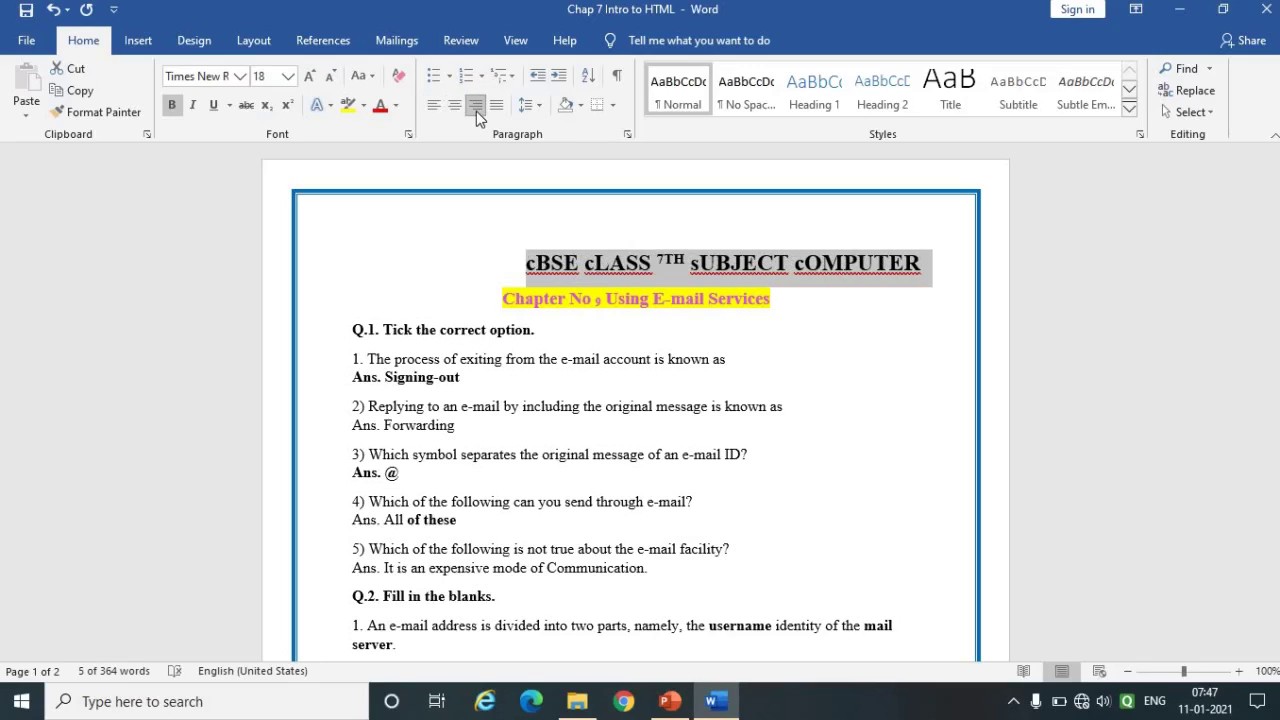
pyautogui.click(494, 109)
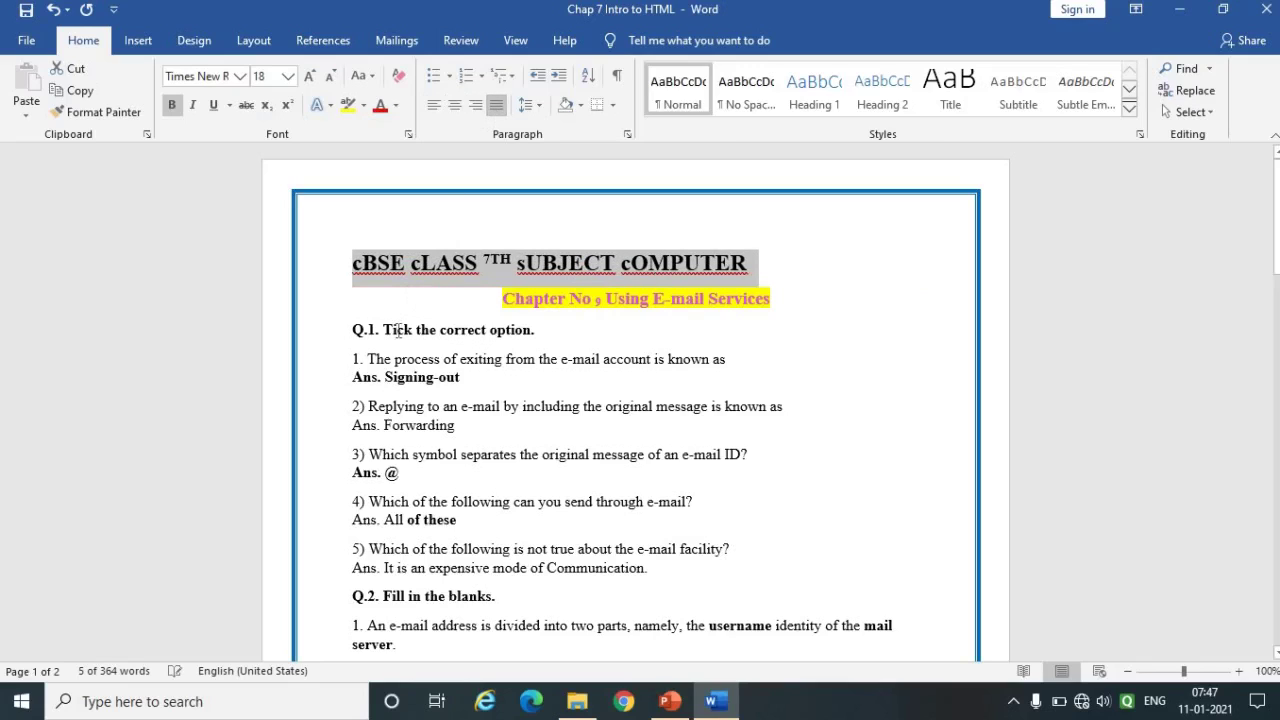
# Justify the text of the whole document, and left-align it all instead.
pyautogui.hotkey('ctrl', 'a')
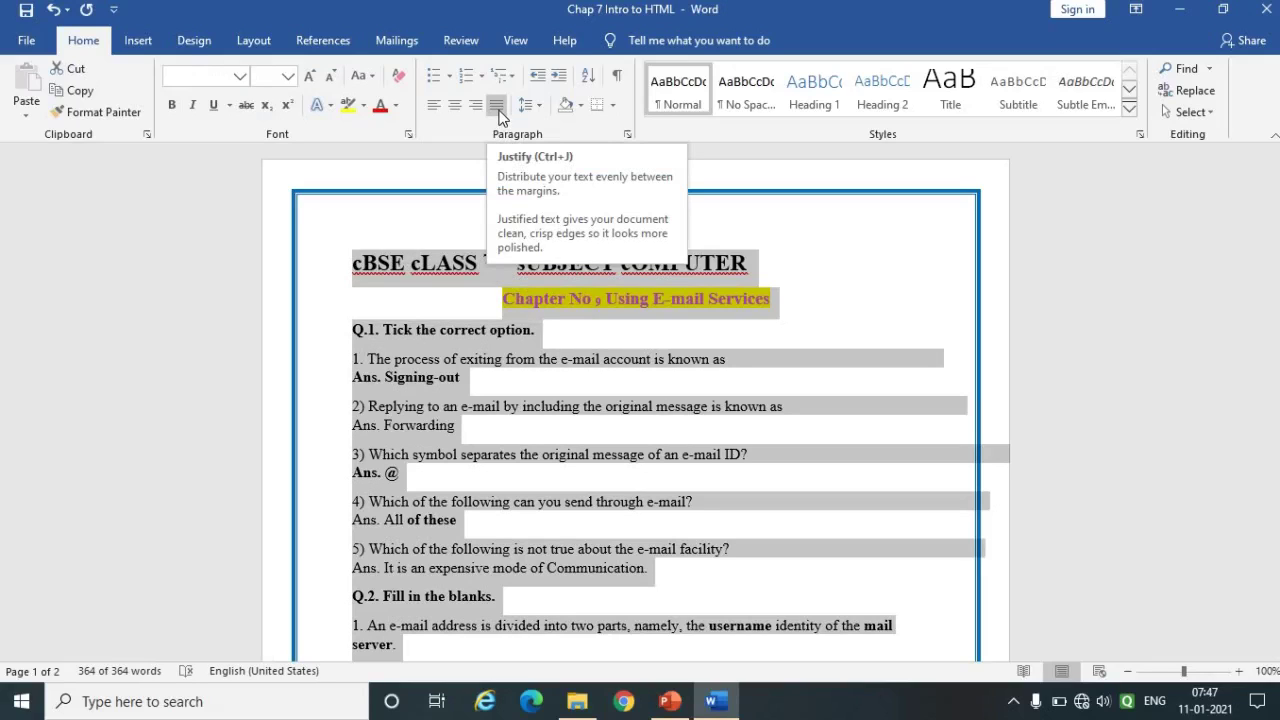
pyautogui.click(496, 105)
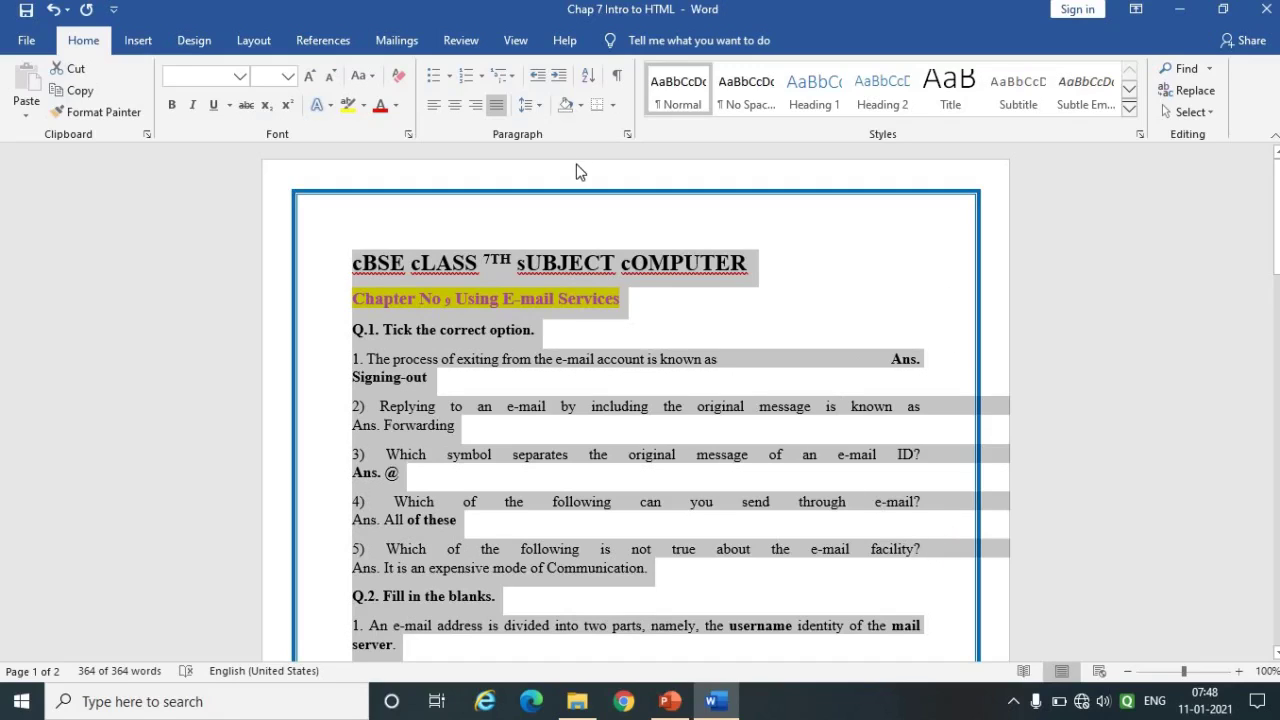
pyautogui.click(435, 105)
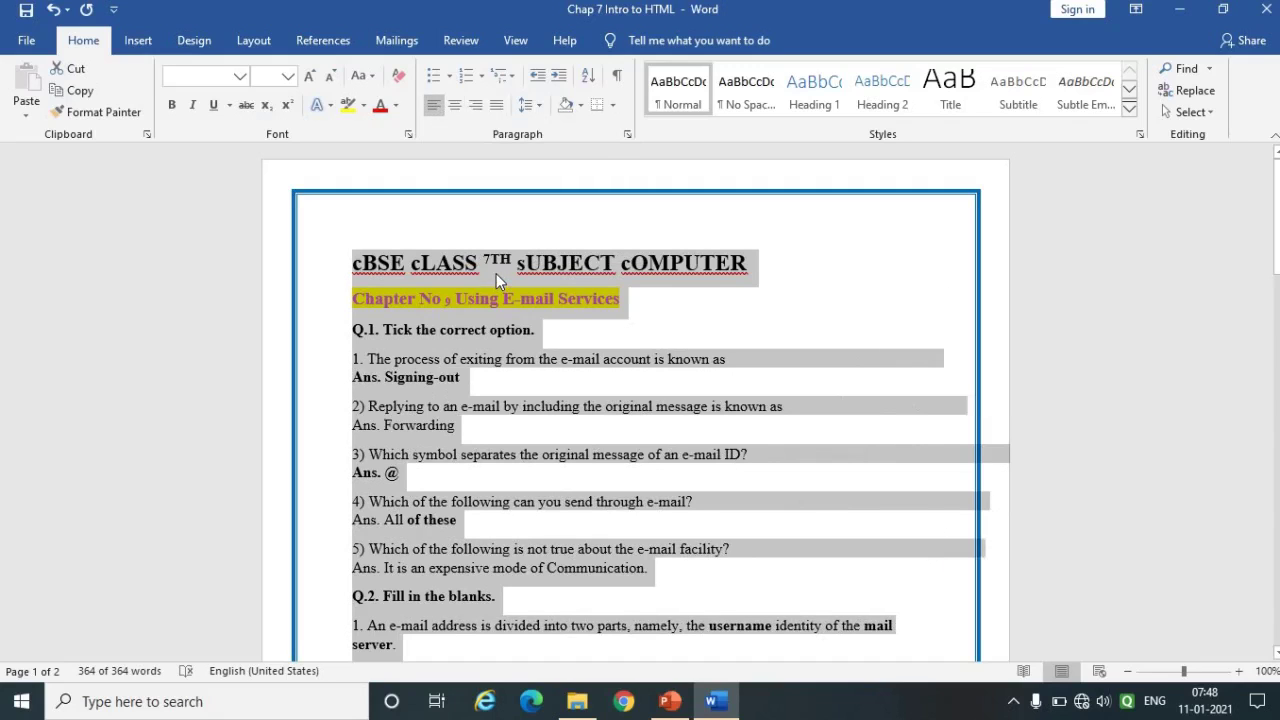
# Check the Paragraph Formatting Tools slide in PowerPoint, return to the Word document and mark the first questions and answers under Q.1.
pyautogui.hotkey('alt', 'Tab')
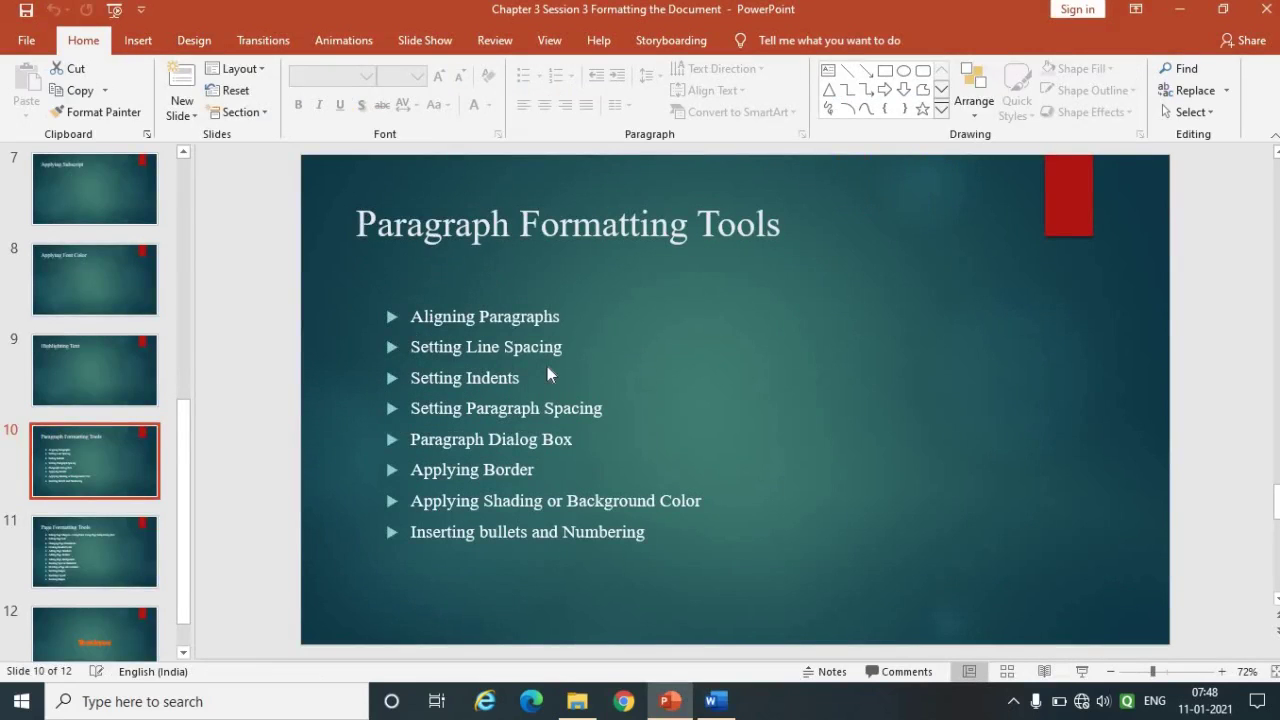
pyautogui.hotkey('alt', 'Tab')
pyautogui.click(391, 332)
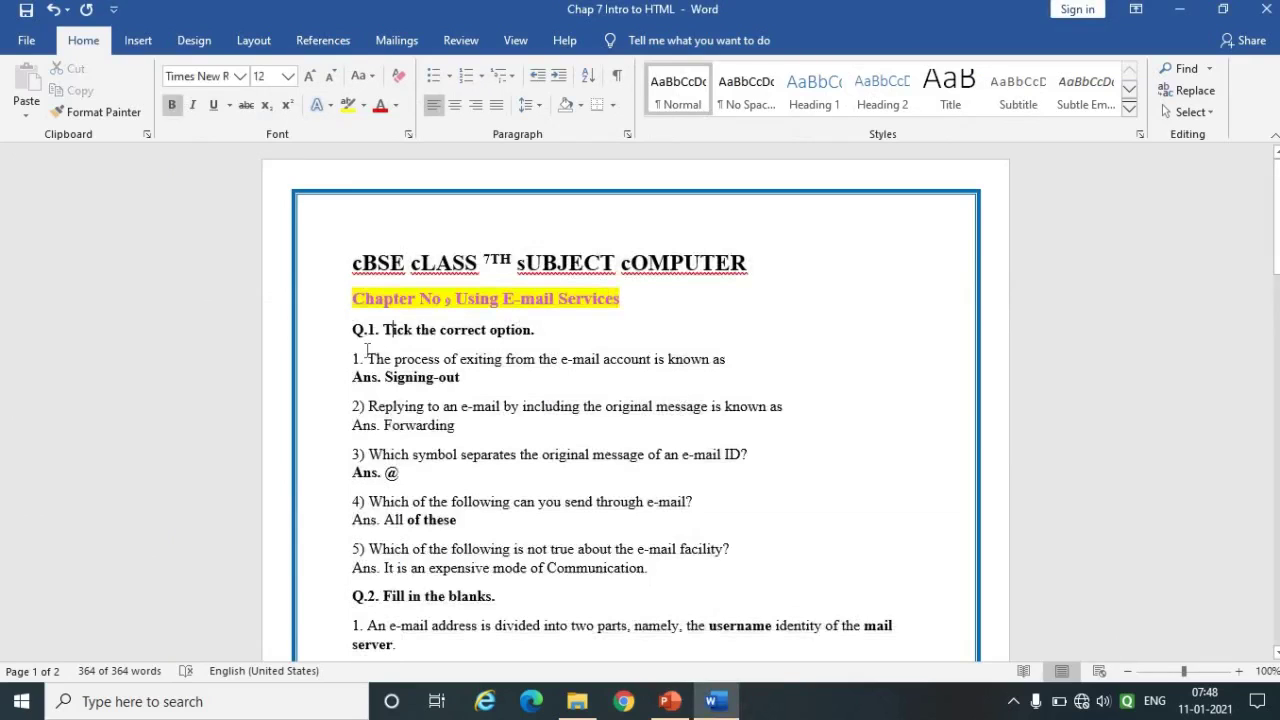
pyautogui.moveTo(354, 358); pyautogui.dragTo(506, 360)
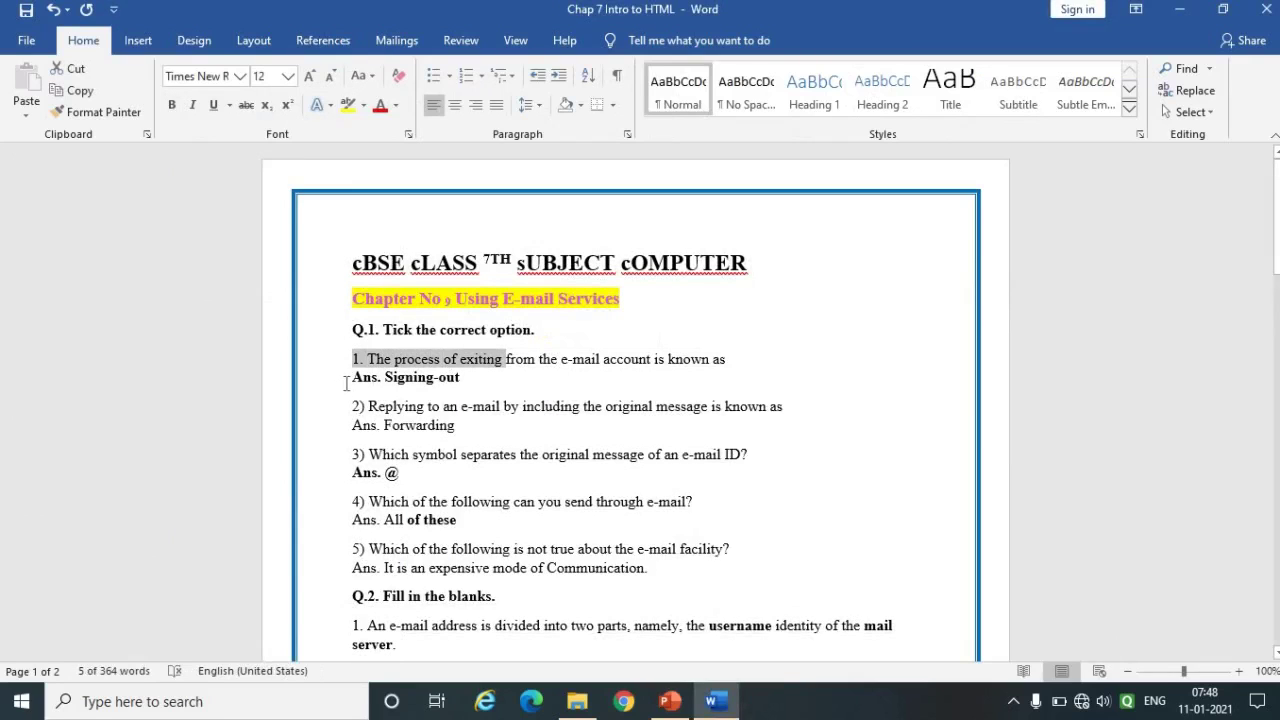
pyautogui.click(343, 380)
pyautogui.click(325, 408)
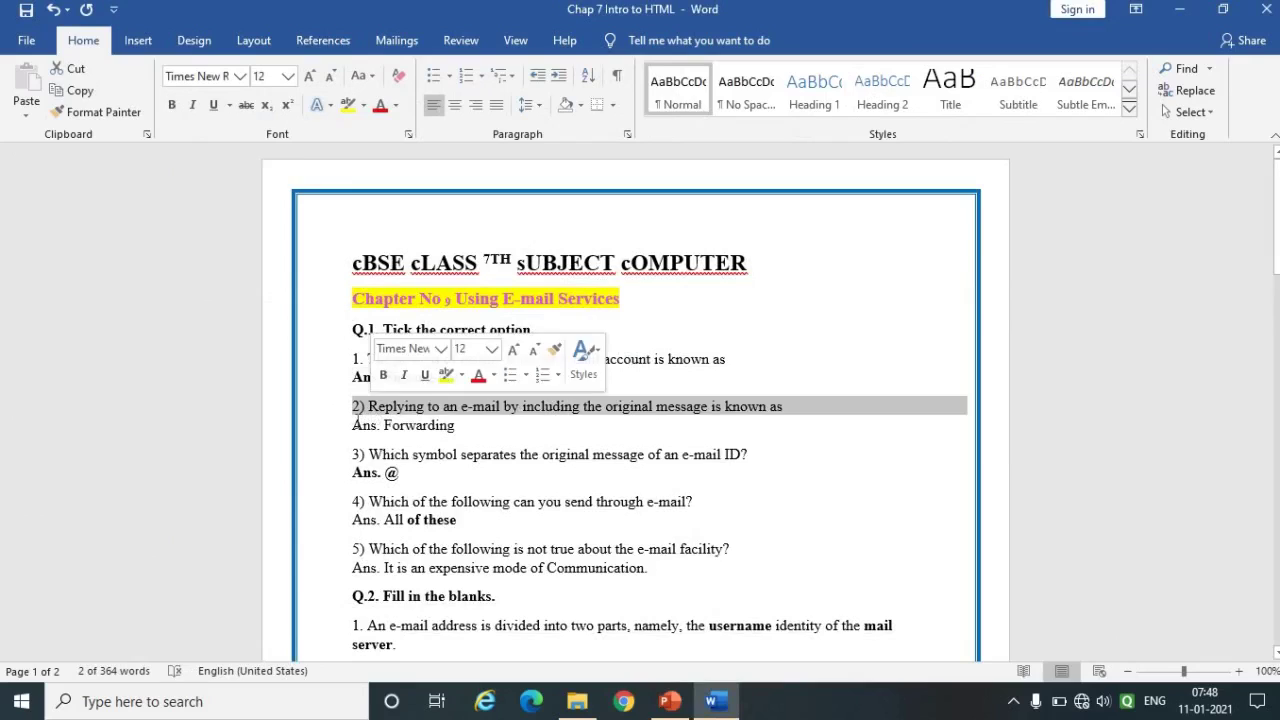
pyautogui.doubleClick(362, 425)
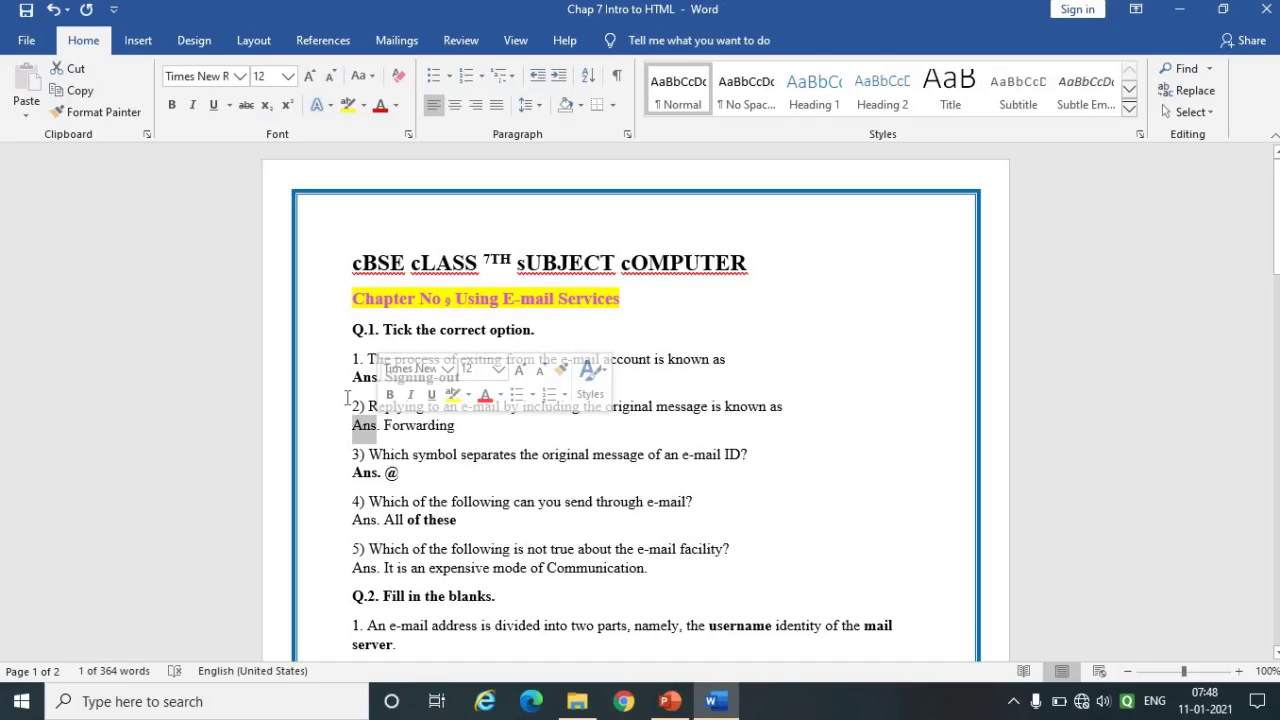
# Try a line spacing of 3.0 on the whole document and undo it.
pyautogui.hotkey('ctrl', 'a')
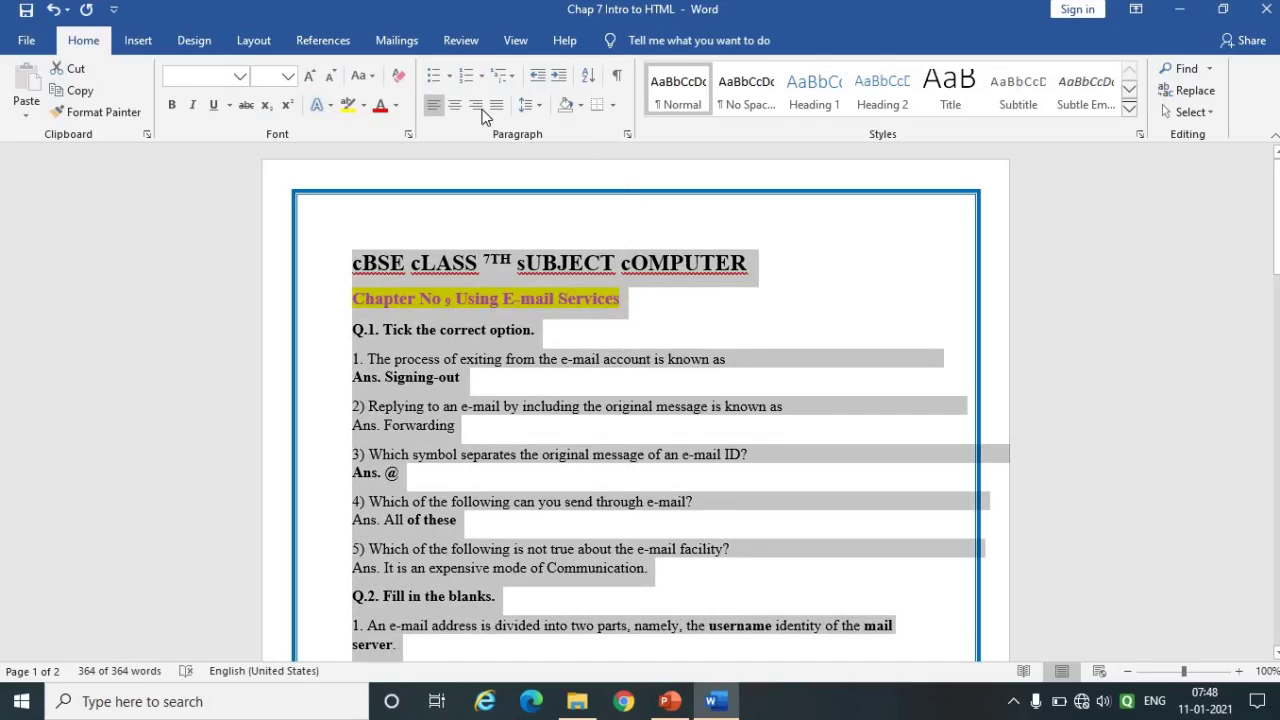
pyautogui.click(543, 109)
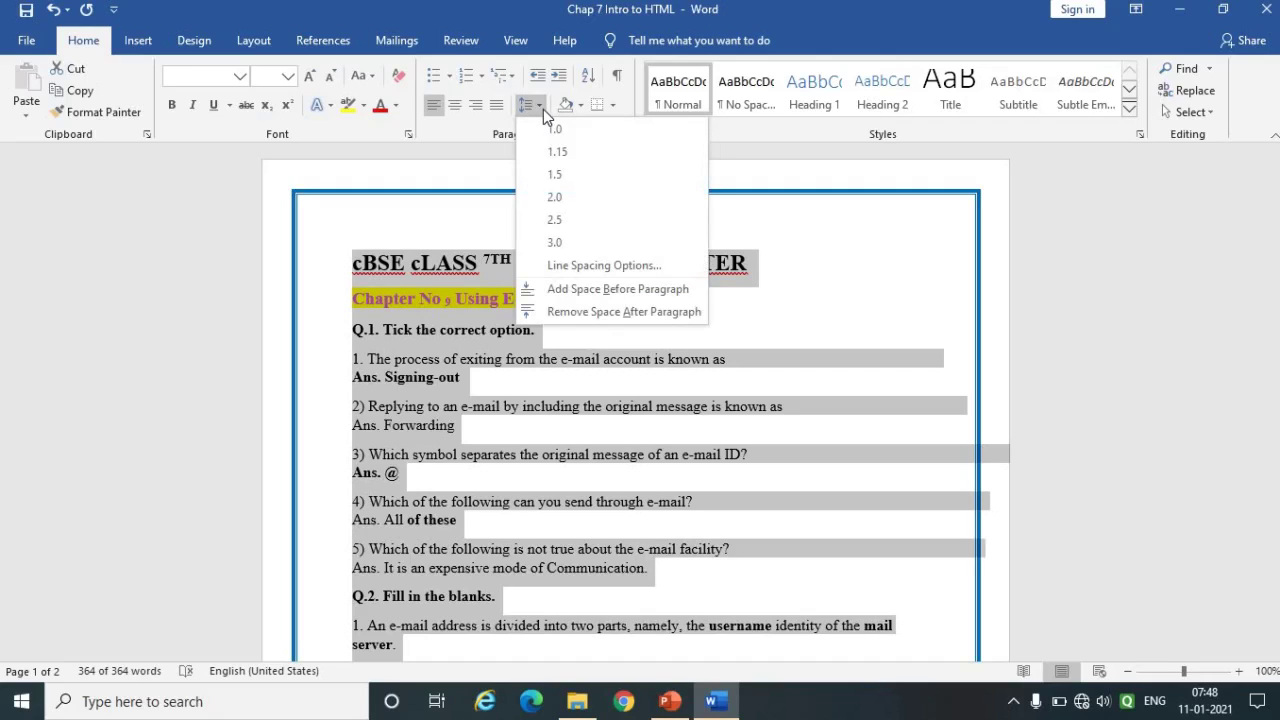
pyautogui.click(553, 242)
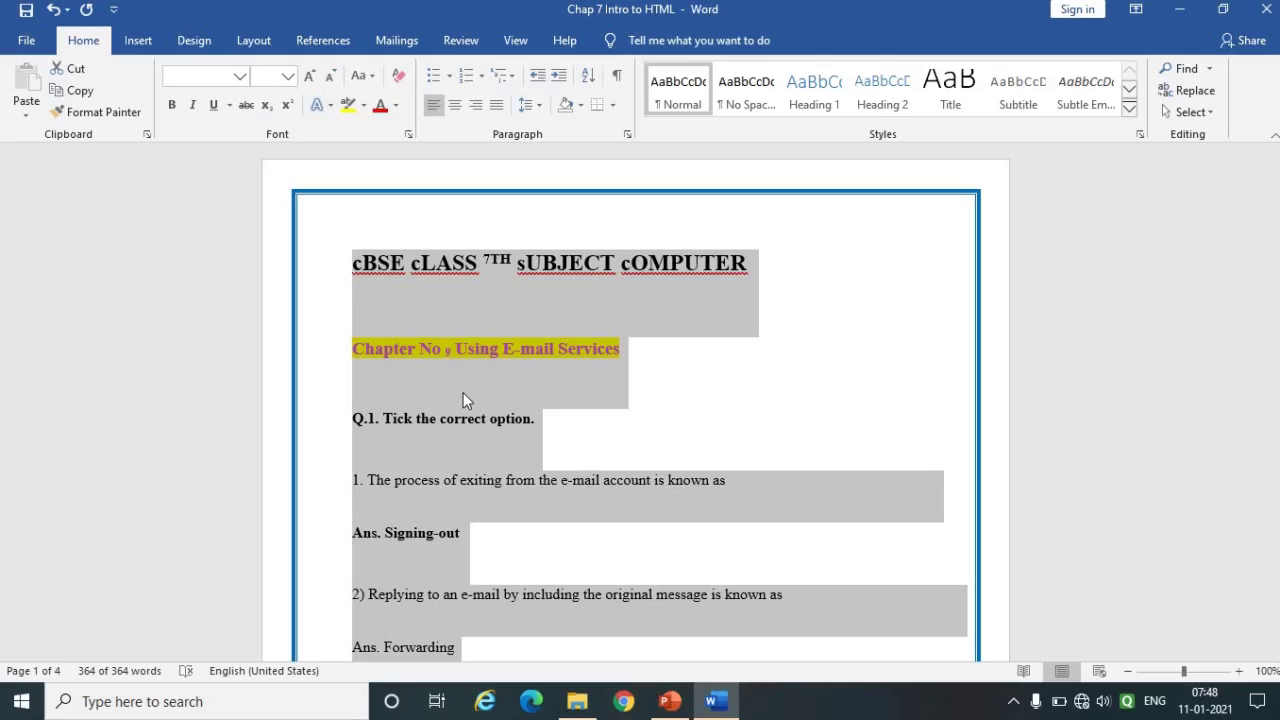
pyautogui.hotkey('ctrl', 'z')
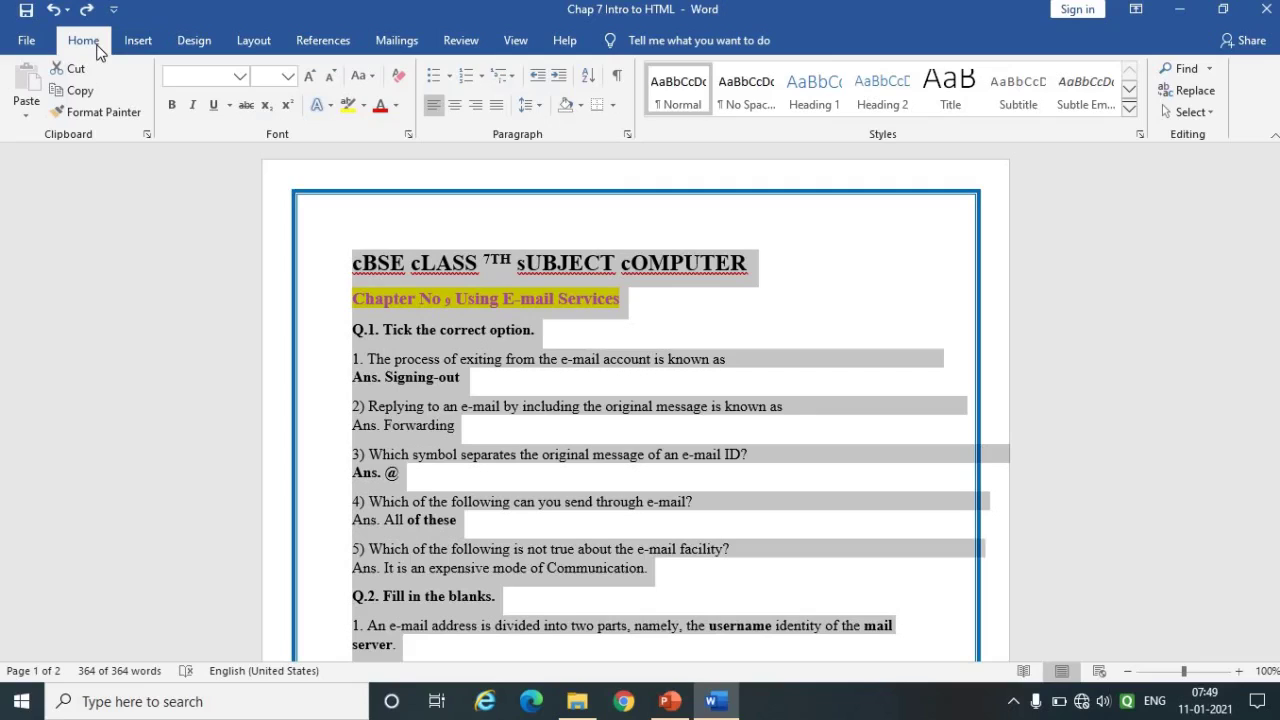
# Increase the left indent of the whole document by seven levels.
pyautogui.click(560, 77)
pyautogui.click(560, 77)
pyautogui.click(560, 77)
pyautogui.click(560, 77)
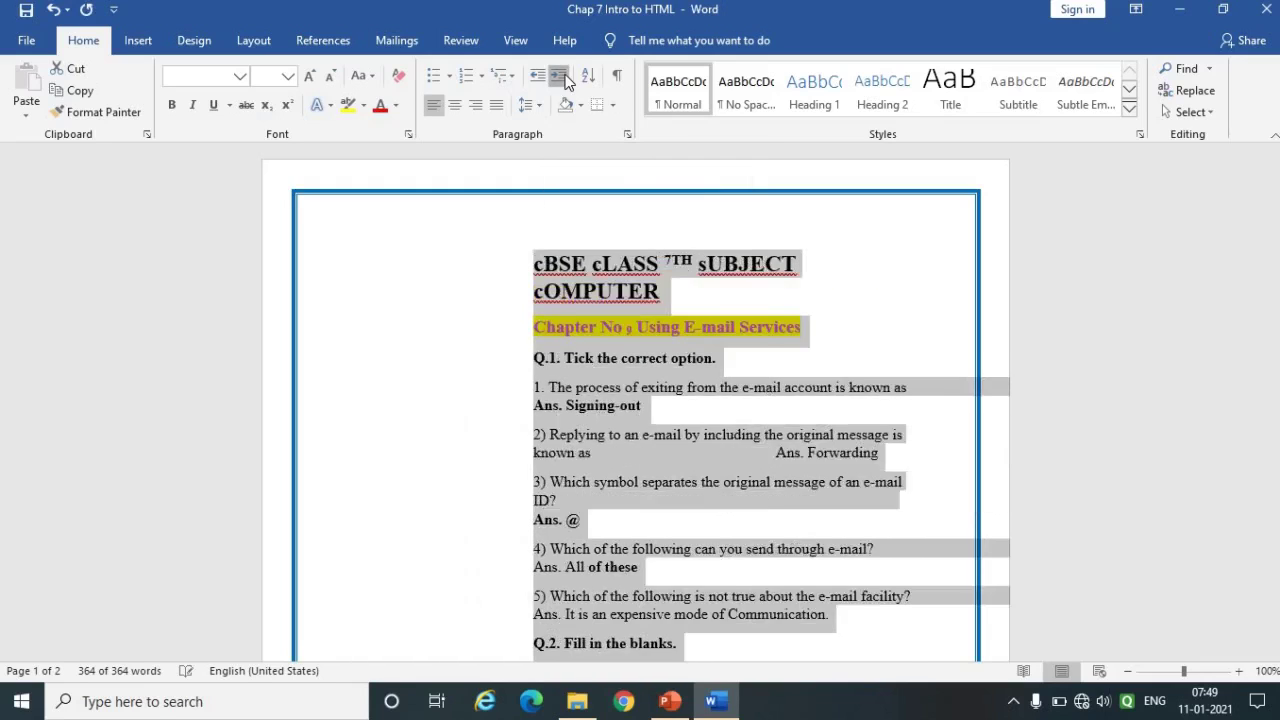
pyautogui.click(562, 77)
pyautogui.click(562, 77)
pyautogui.click(562, 77)
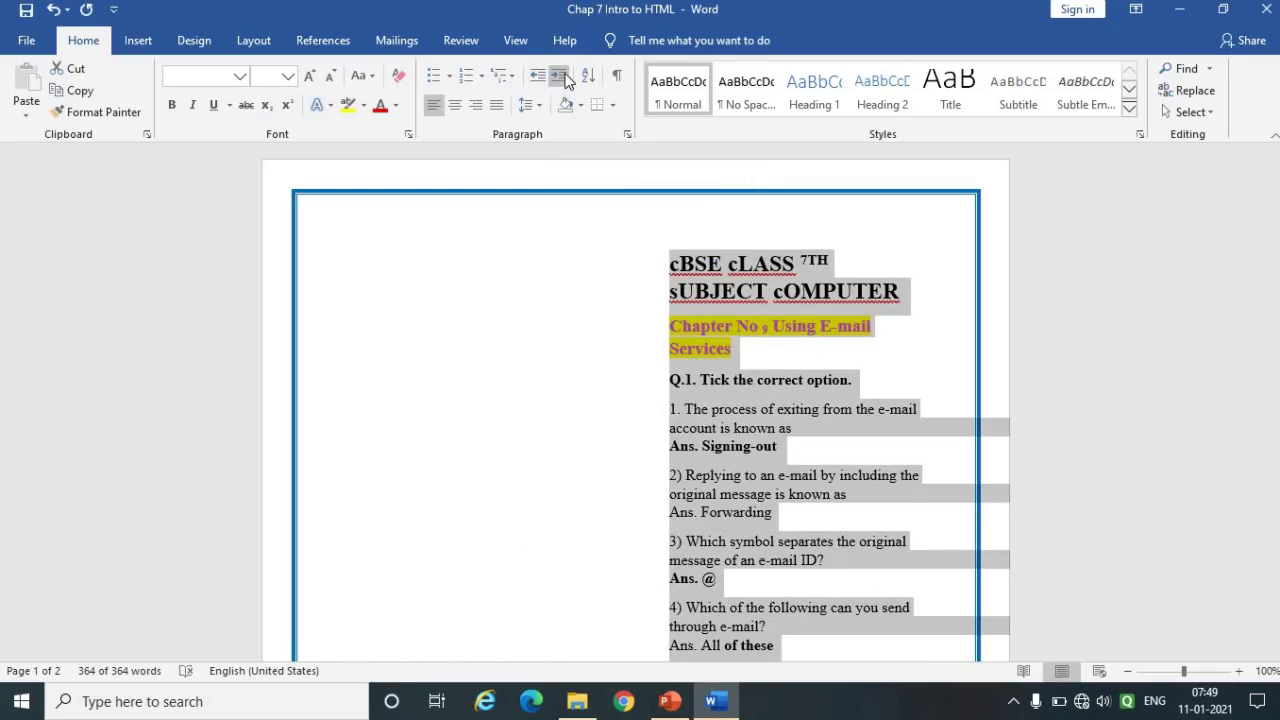
# Decrease the whole document's indent until the text is back at the left margin.
pyautogui.click(542, 78)
pyautogui.click(542, 78)
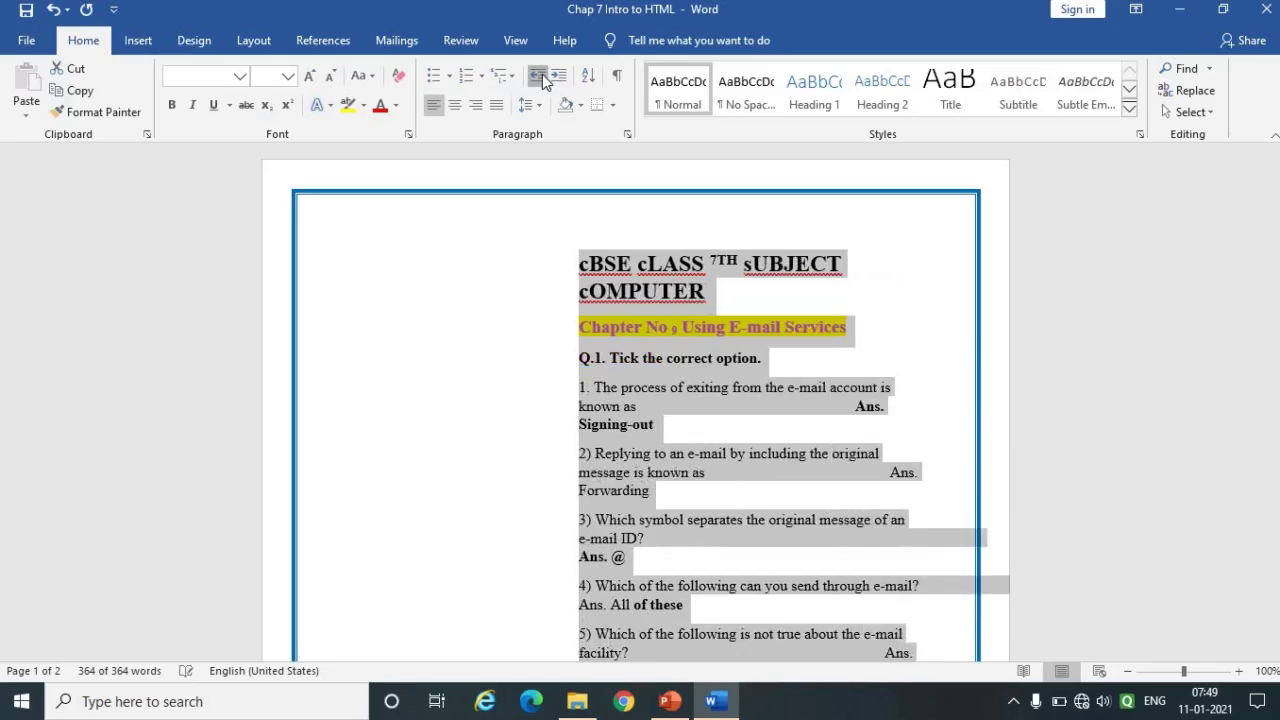
pyautogui.click(542, 78)
pyautogui.click(542, 78)
pyautogui.click(542, 78)
pyautogui.click(542, 78)
pyautogui.click(542, 78)
pyautogui.click(542, 78)
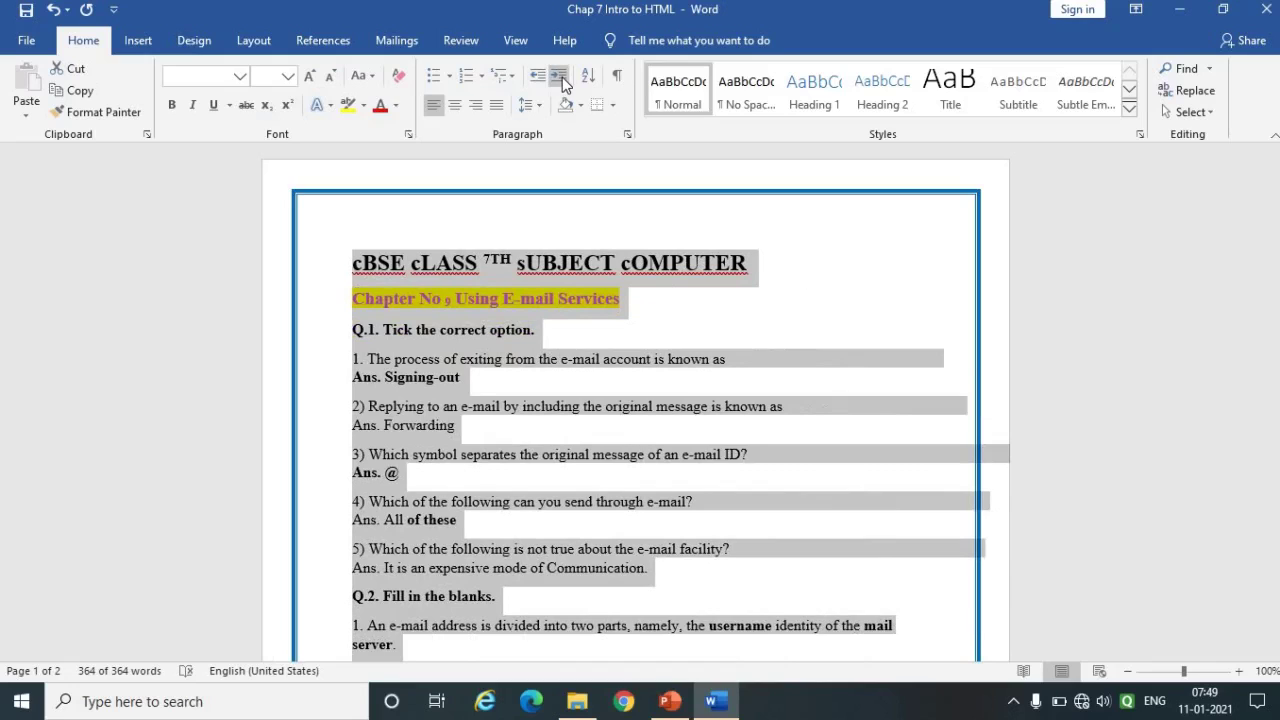
# Indent all the text by seven levels once more.
pyautogui.click(560, 77)
pyautogui.click(560, 77)
pyautogui.click(560, 77)
pyautogui.click(560, 77)
pyautogui.click(560, 77)
pyautogui.click(560, 77)
pyautogui.click(560, 77)
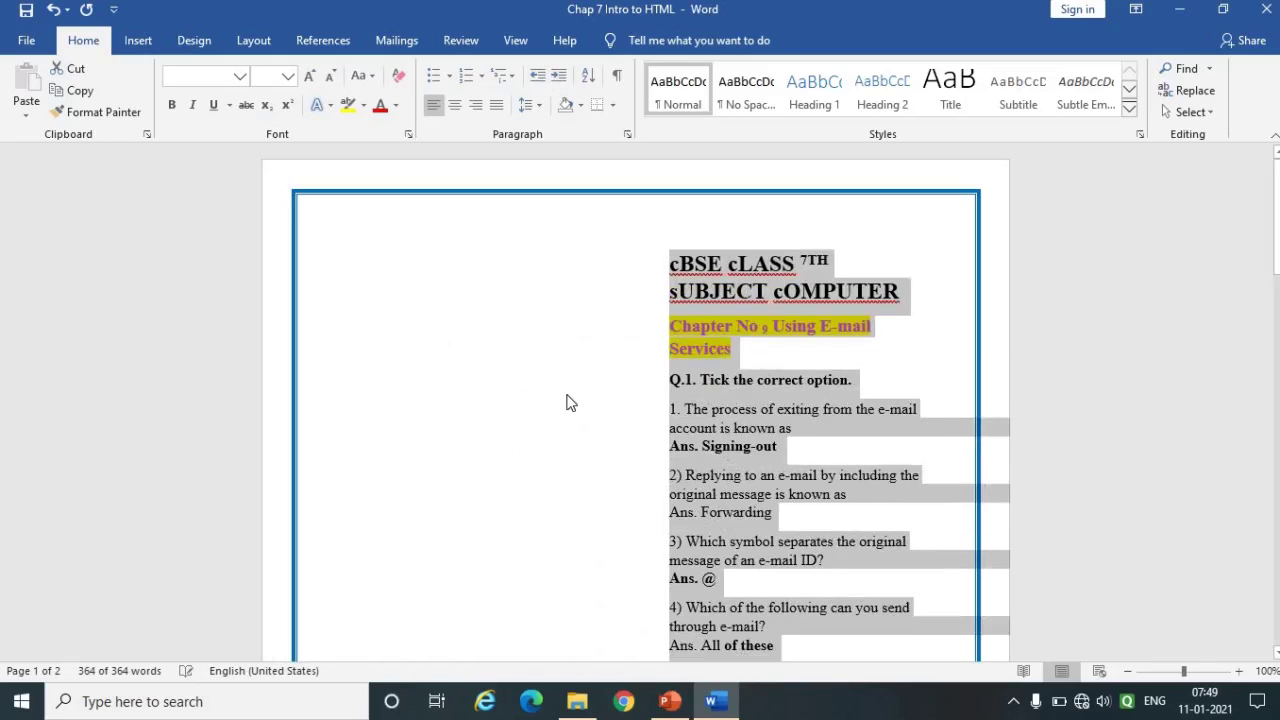
# Remove all seven indent levels from the selected text again.
pyautogui.click(535, 83)
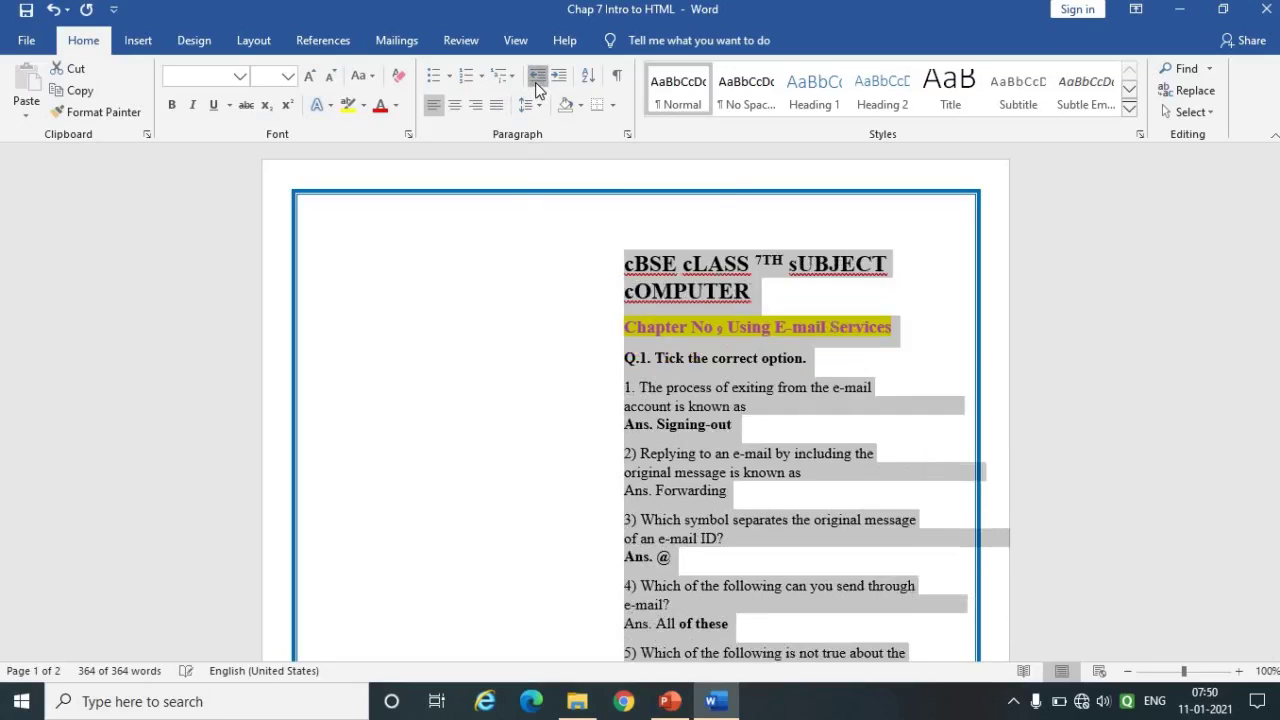
pyautogui.click(535, 83)
pyautogui.click(535, 83)
pyautogui.click(535, 83)
pyautogui.click(535, 83)
pyautogui.click(535, 83)
pyautogui.click(535, 83)
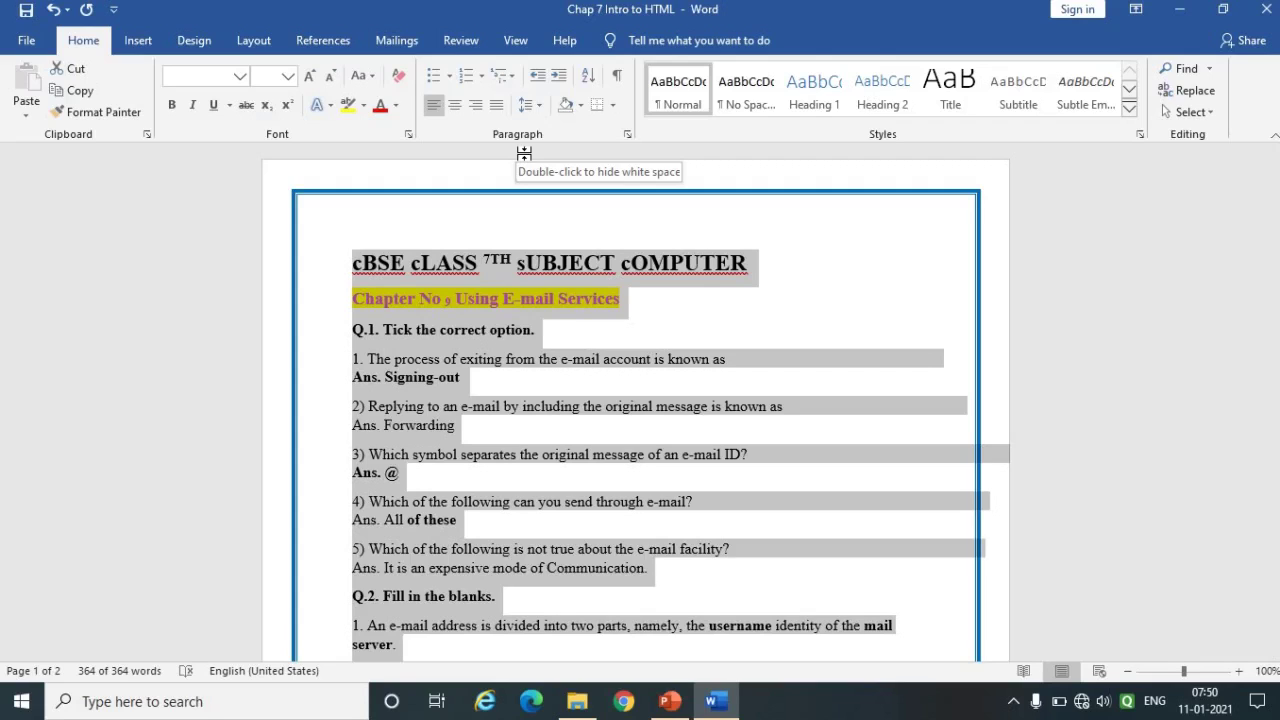
# Open the paragraph settings for the chapter heading "Chapter No 9 Using E-mail Services" and set its spacing before to 42 pt.
pyautogui.click(391, 302)
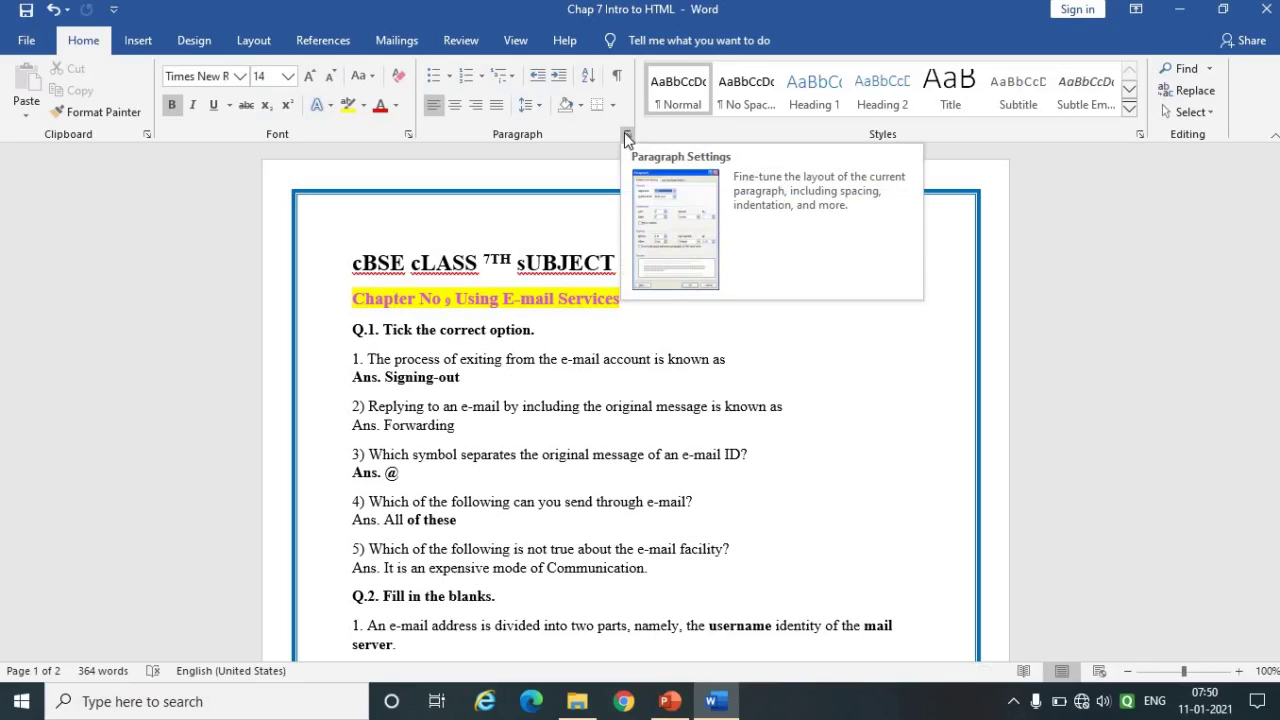
pyautogui.click(627, 137)
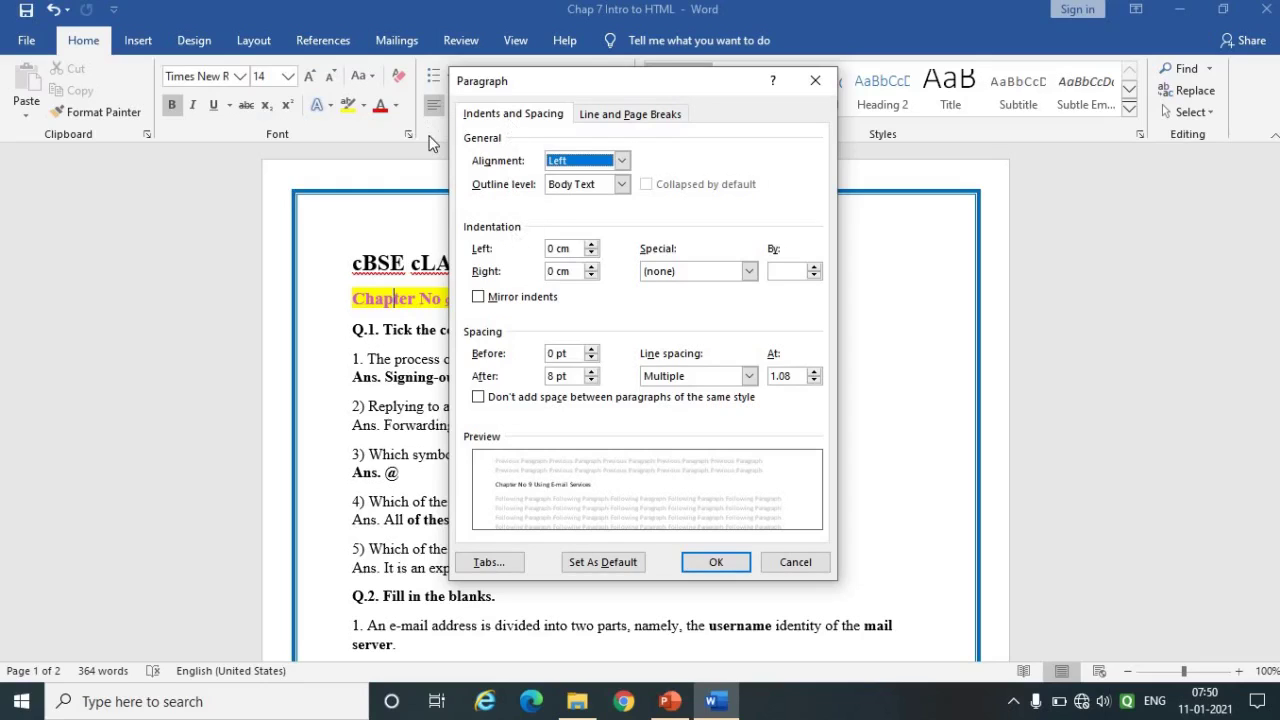
pyautogui.click(815, 83)
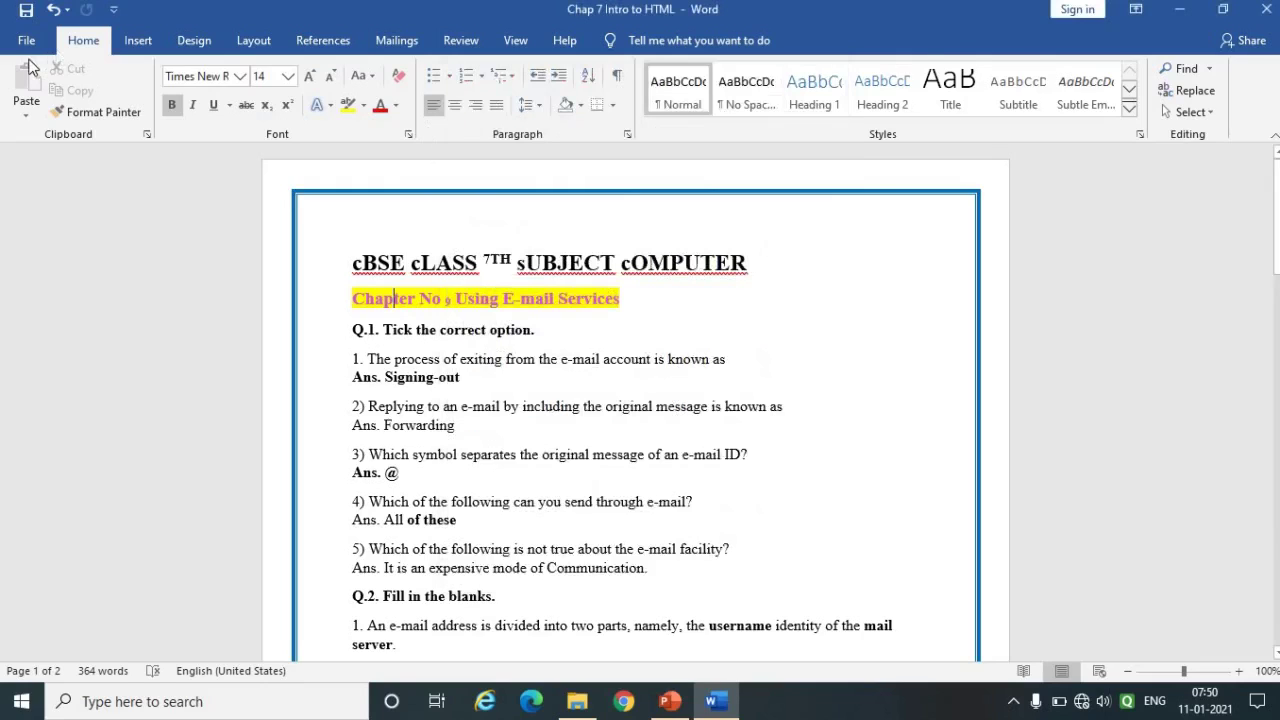
pyautogui.click(627, 137)
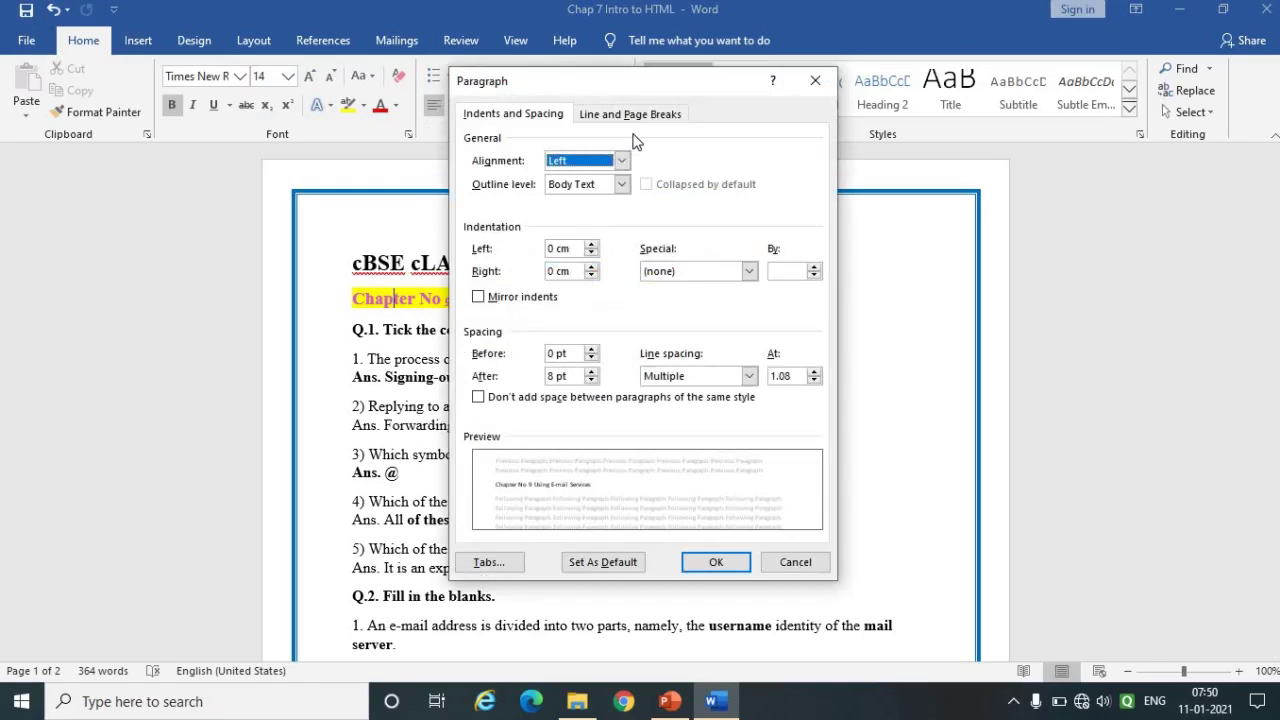
pyautogui.click(591, 350)
pyautogui.click(591, 350)
pyautogui.click(591, 350)
pyautogui.click(591, 350)
pyautogui.click(591, 350)
pyautogui.click(591, 350)
pyautogui.click(591, 350)
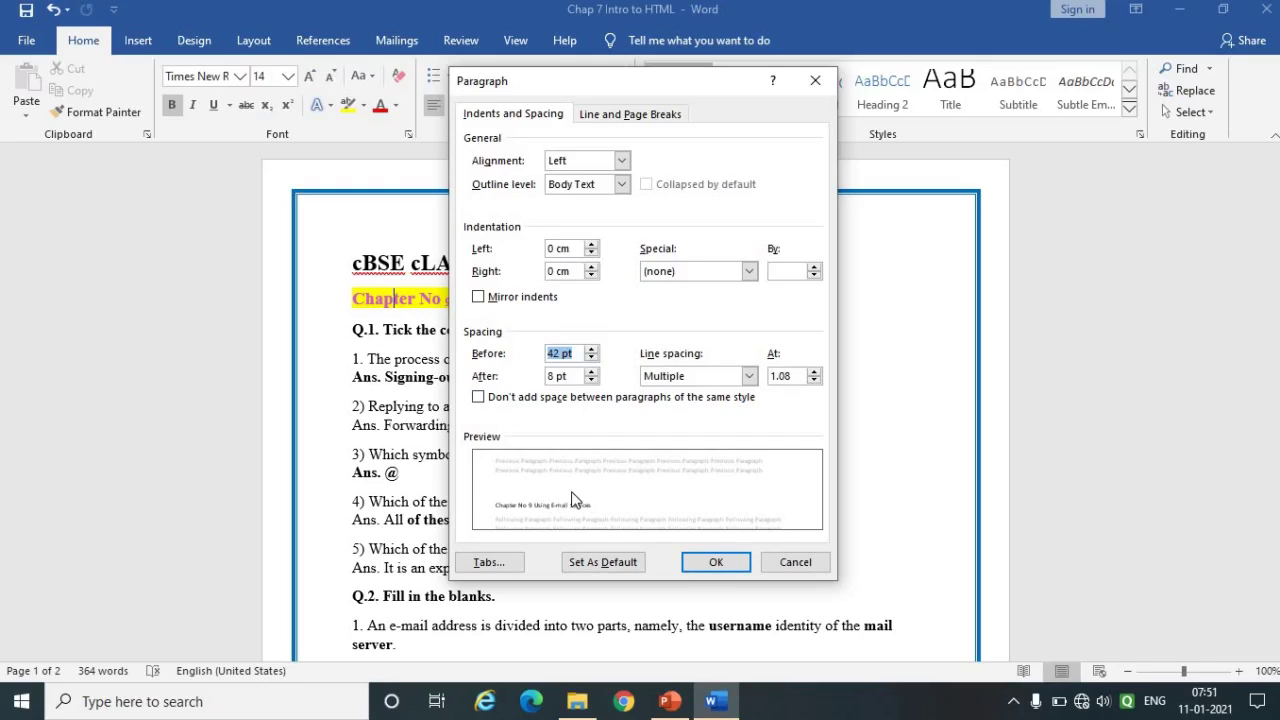
# Set the chapter heading's paragraph spacing to 30 pt before and 12 pt after, and apply it.
pyautogui.click(592, 380)
pyautogui.click(592, 380)
pyautogui.click(592, 380)
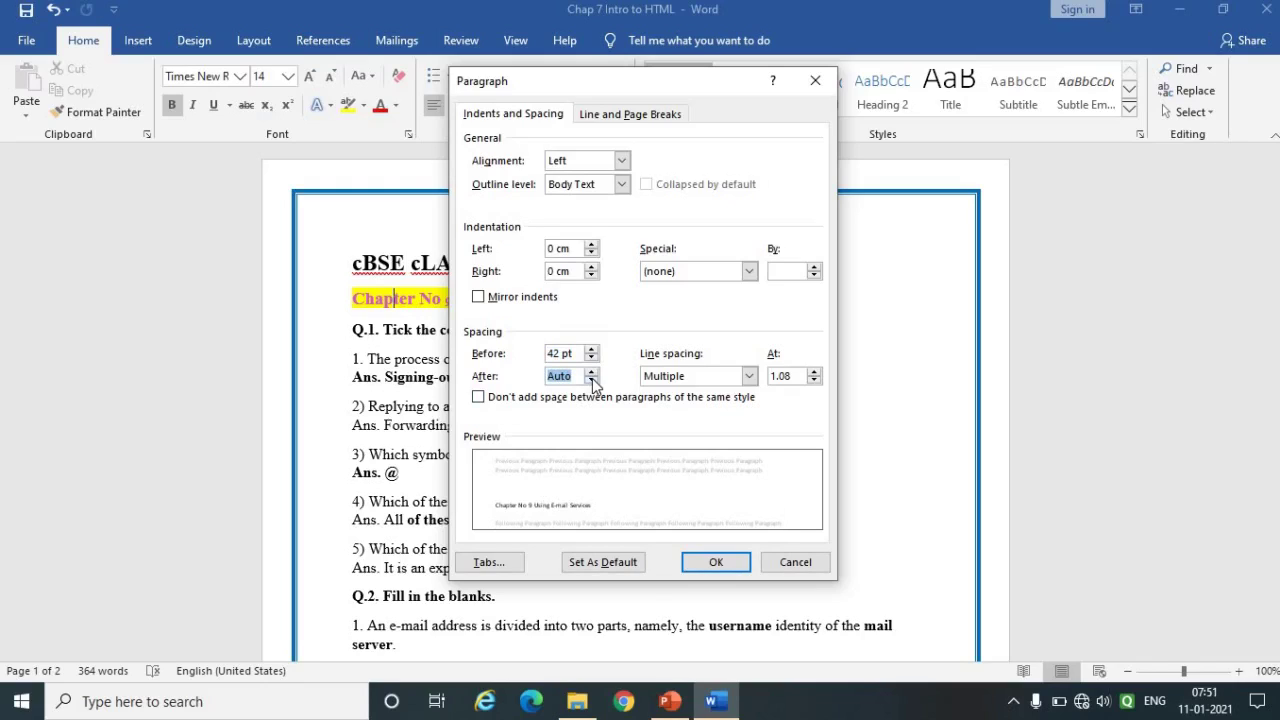
pyautogui.click(592, 371)
pyautogui.click(592, 371)
pyautogui.click(592, 371)
pyautogui.click(591, 358)
pyautogui.click(591, 358)
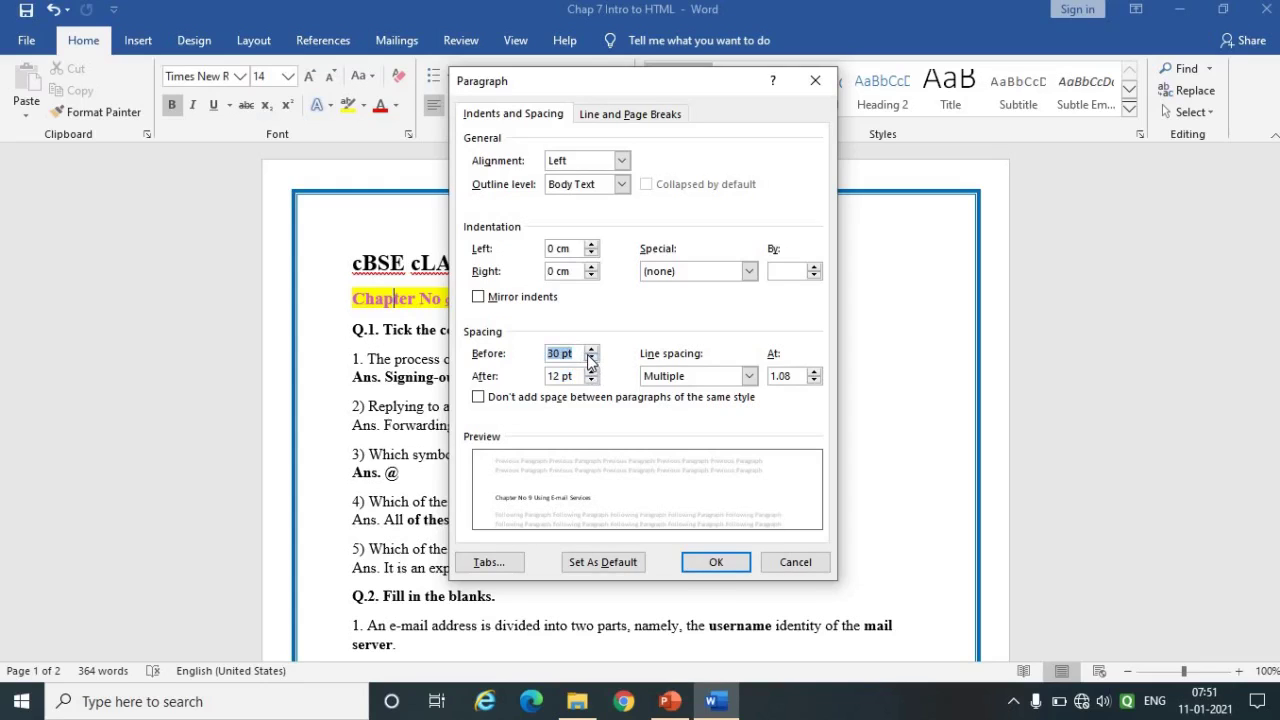
pyautogui.click(706, 563)
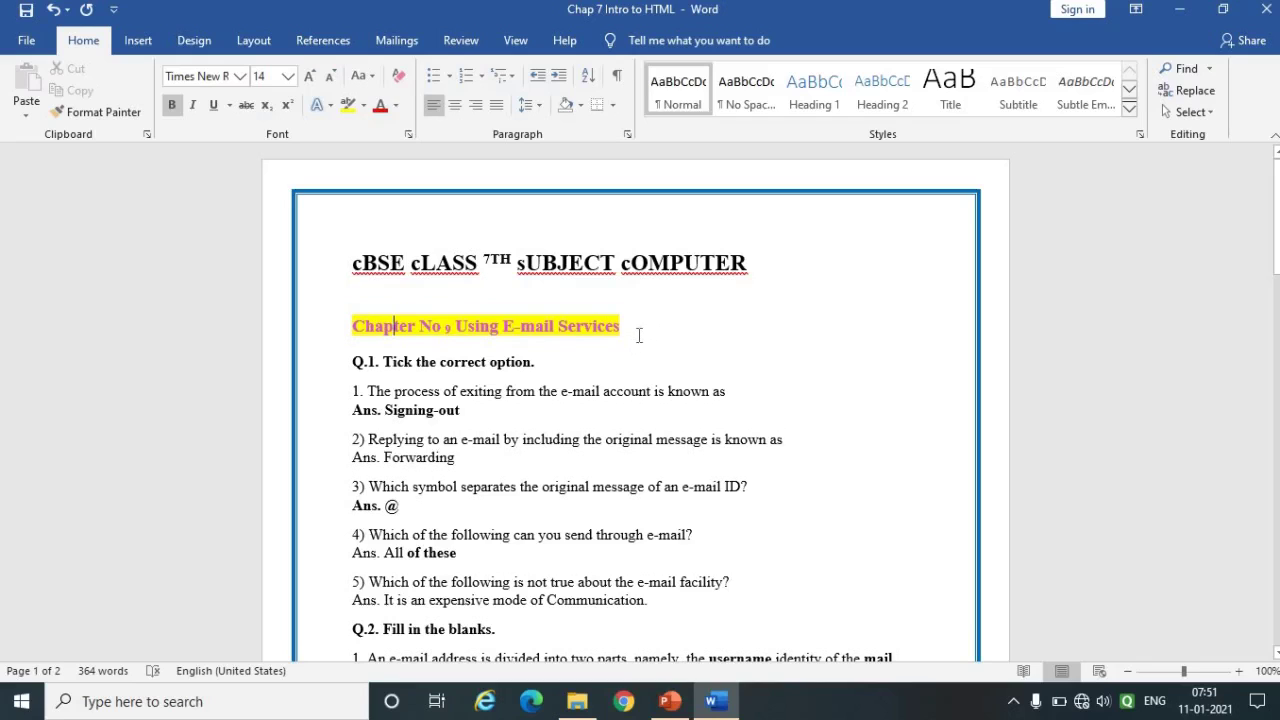
# Apply a paragraph spacing of 48 pt before to the whole document.
pyautogui.hotkey('ctrl', 'a')
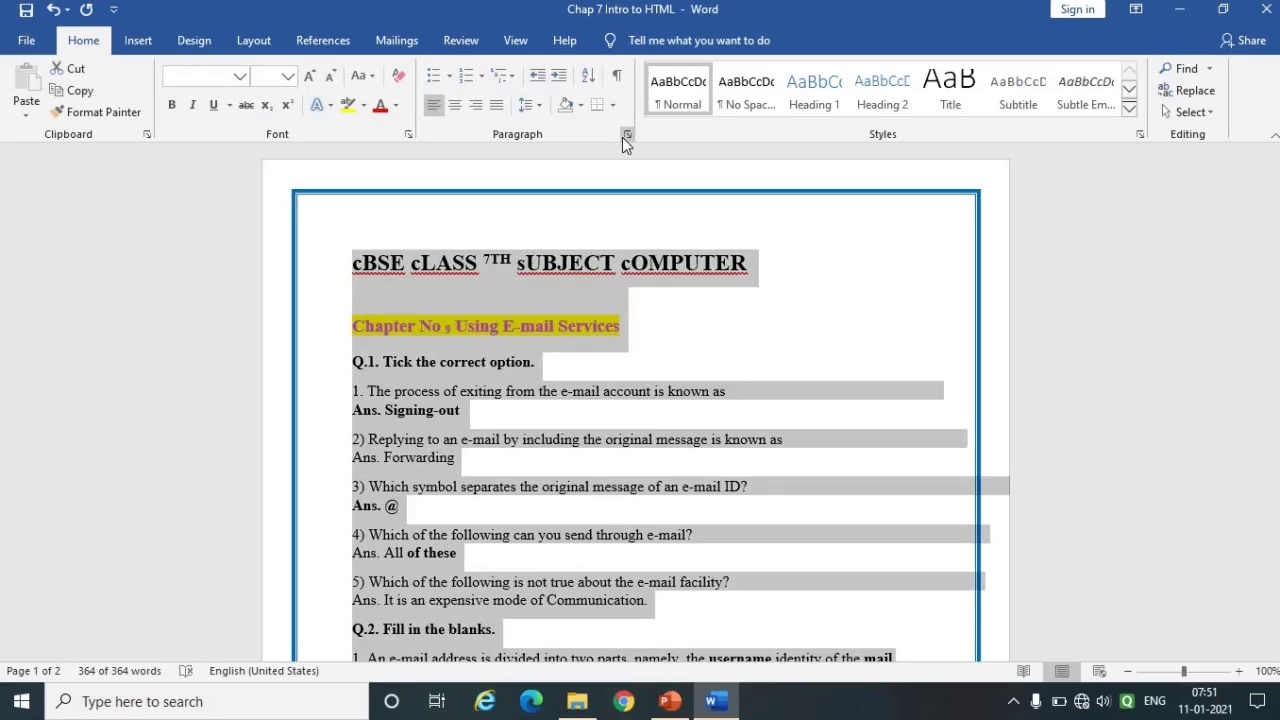
pyautogui.click(626, 136)
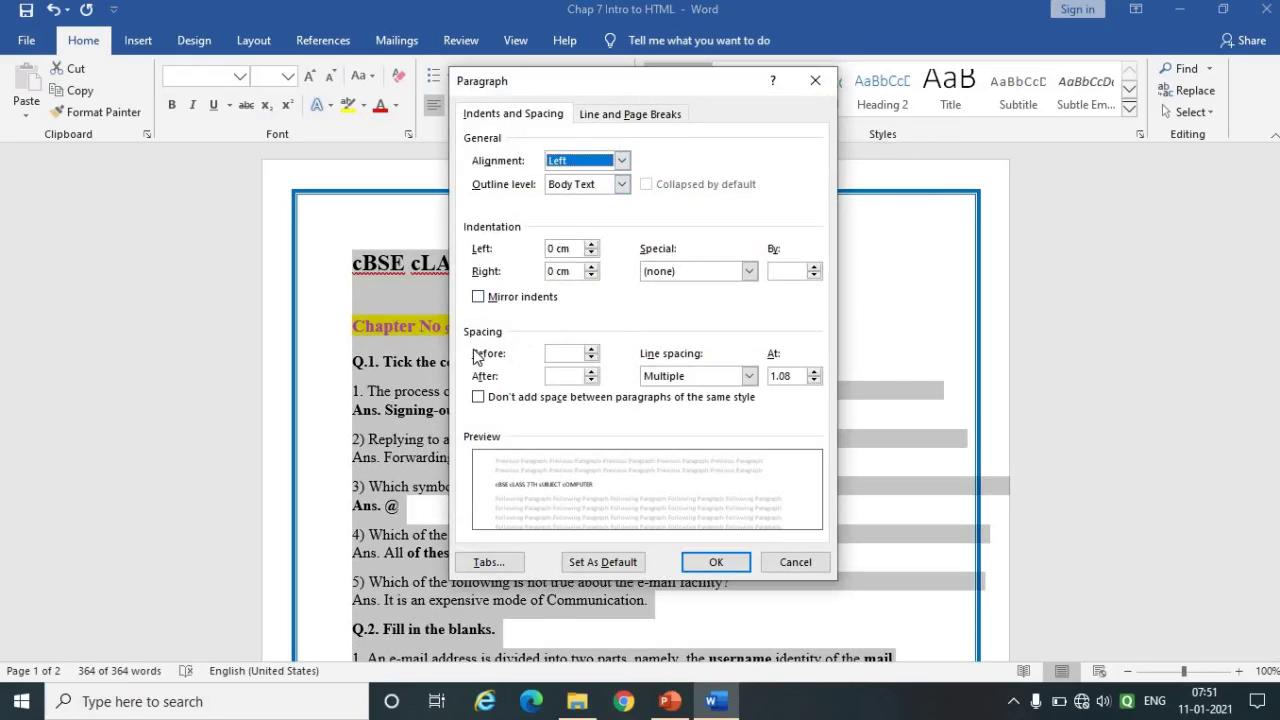
pyautogui.click(591, 350)
pyautogui.click(591, 350)
pyautogui.click(591, 350)
pyautogui.click(591, 350)
pyautogui.click(591, 350)
pyautogui.click(591, 350)
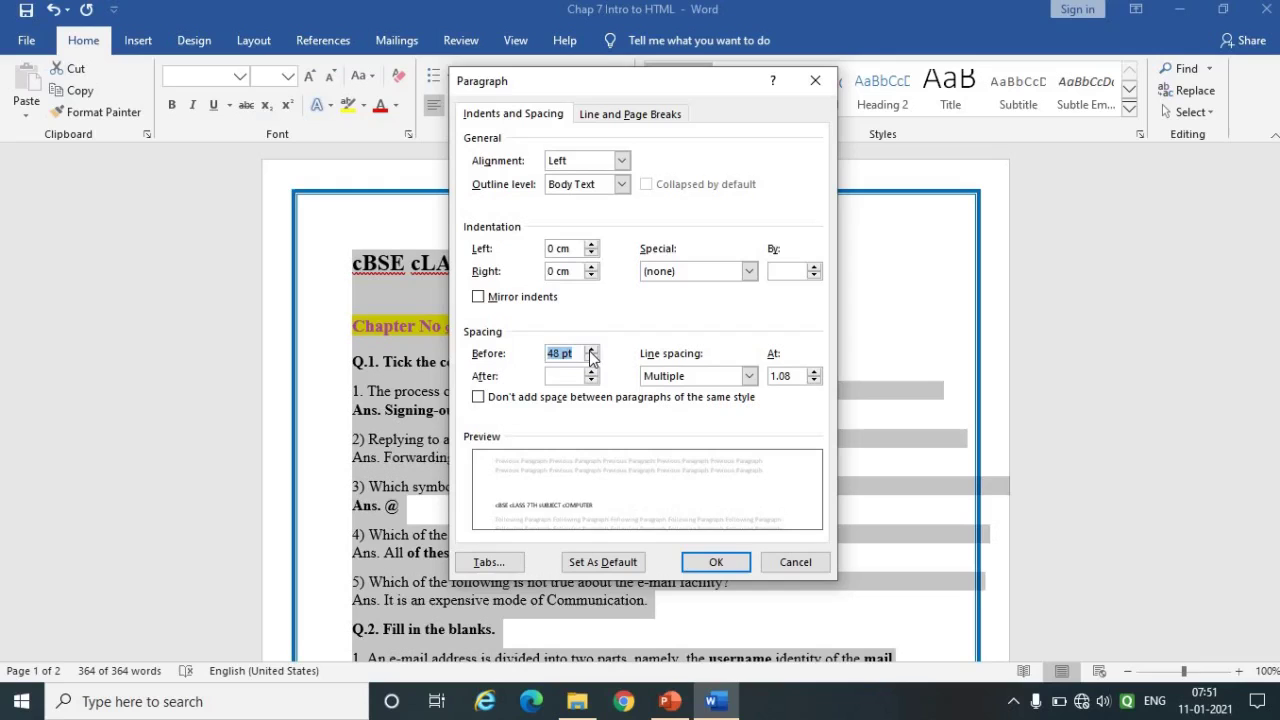
pyautogui.click(712, 562)
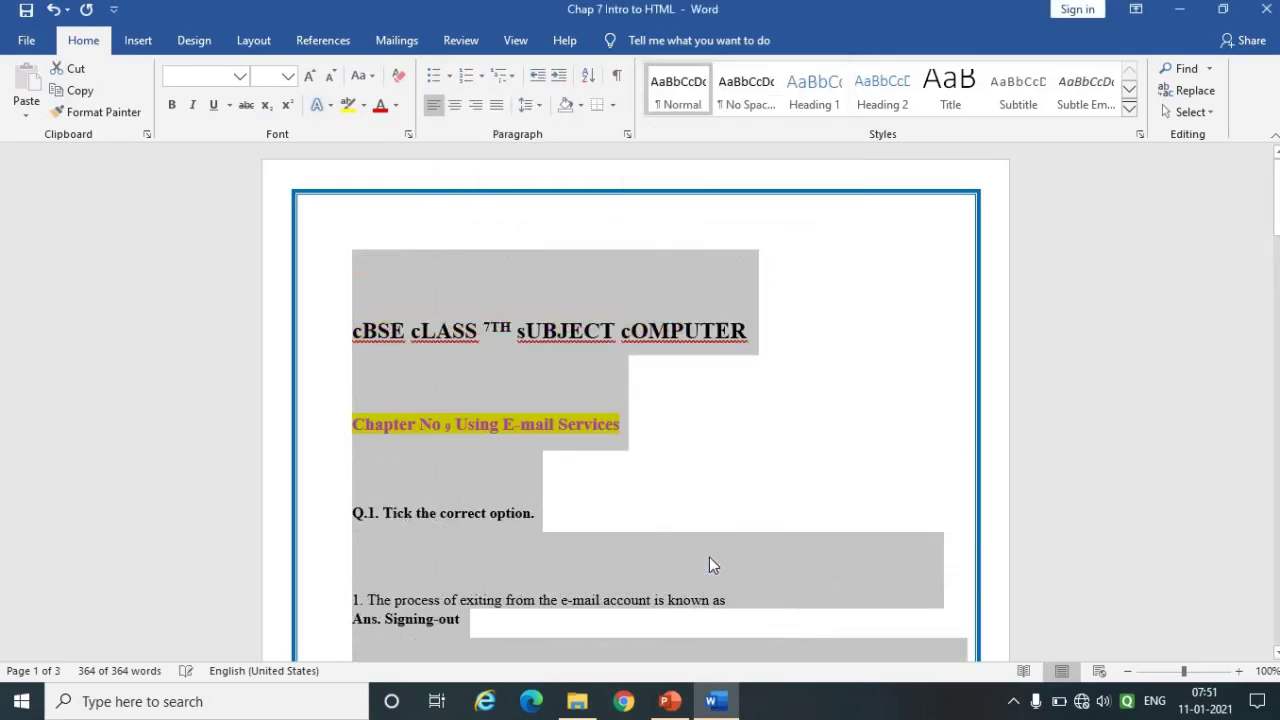
# Look through the document down to question 6 to review the paragraph spacing, and return to the title.
pyautogui.click(519, 452)
pyautogui.press('Down')
pyautogui.press('Down')
pyautogui.press('Down')
pyautogui.press('Down')
pyautogui.press('Down')
pyautogui.press('Down')
pyautogui.press('Down')
pyautogui.press('Down')
pyautogui.press('Down')
pyautogui.press('Down')
pyautogui.press('Down')
pyautogui.press('Down')
pyautogui.press('Down')
pyautogui.press('Down')
pyautogui.press('Down')
pyautogui.press('Down')
pyautogui.press('Down')
pyautogui.press('Down')
pyautogui.press('Down')
pyautogui.press('Down')
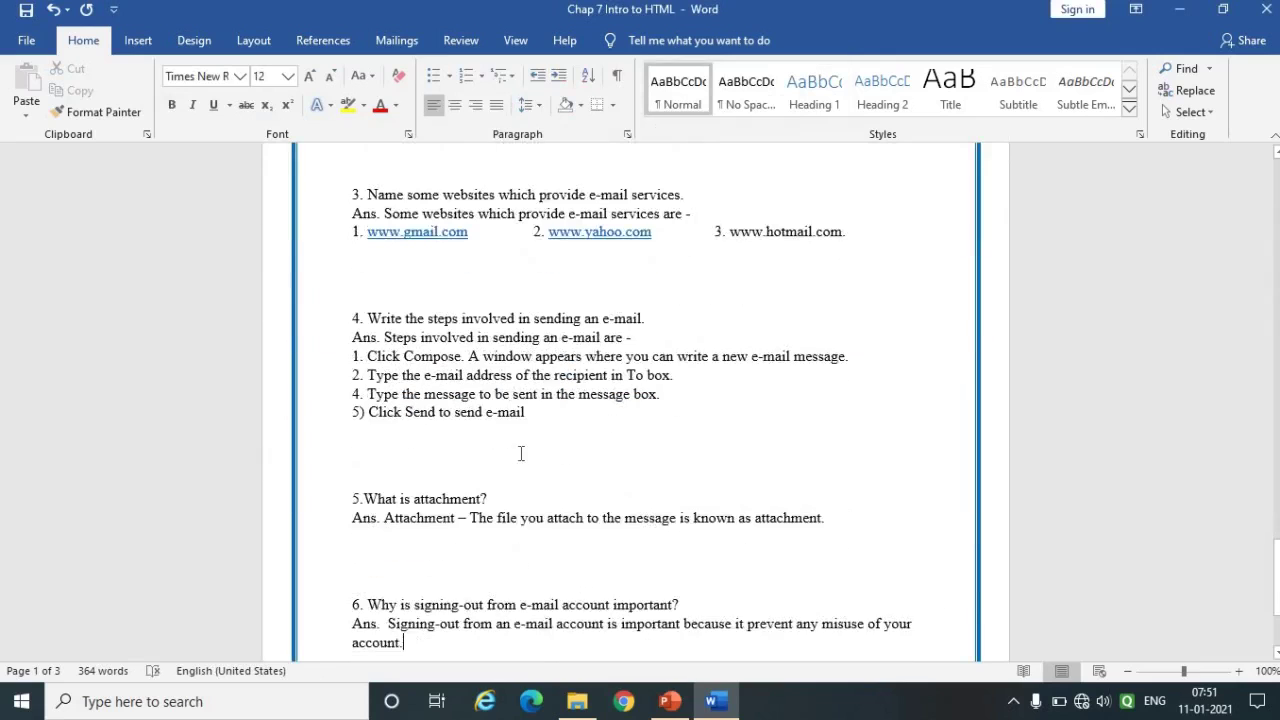
pyautogui.press('pageup')
pyautogui.press('pageup')
pyautogui.press('pageup')
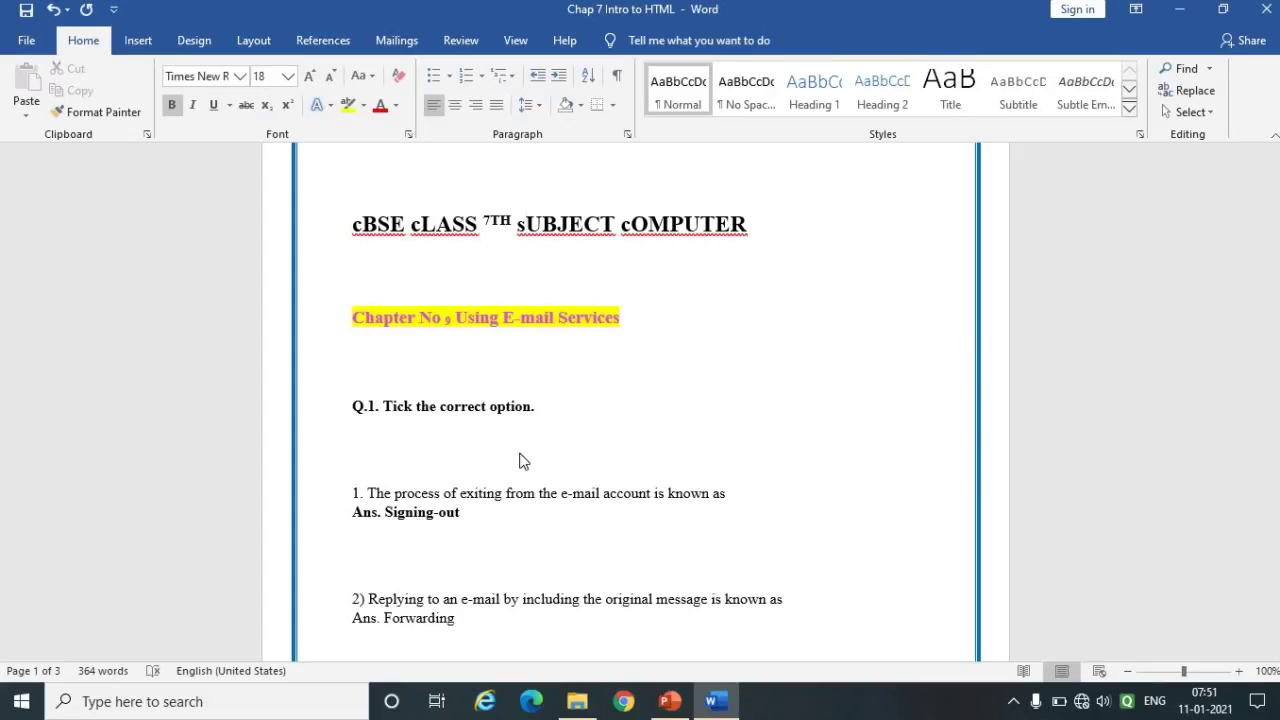
# Undo the document-wide and heading paragraph spacing and the most recent indent changes.
pyautogui.hotkey('ctrl', 'a')
pyautogui.hotkey('ctrl', 'z')
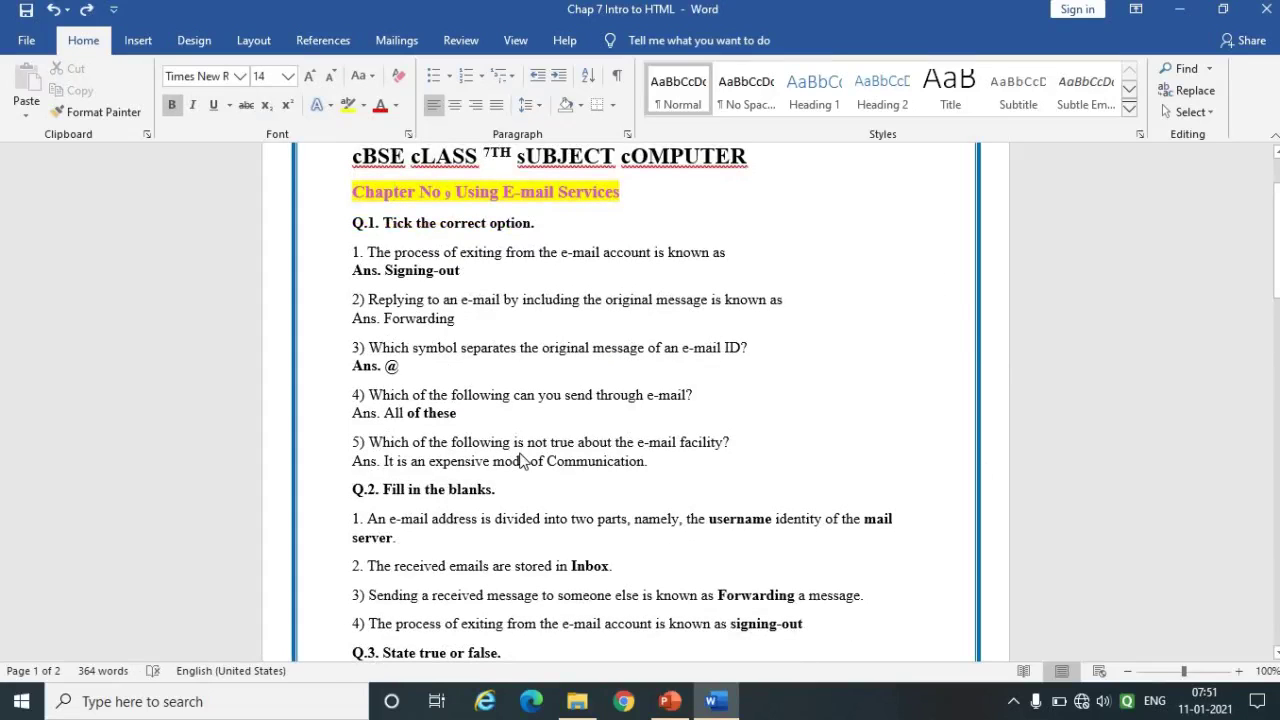
pyautogui.hotkey('ctrl', 'z')
pyautogui.hotkey('ctrl', 'z')
pyautogui.hotkey('ctrl', 'z')
pyautogui.hotkey('ctrl', 'z')
pyautogui.hotkey('ctrl', 'z')
pyautogui.hotkey('ctrl', 'z')
pyautogui.hotkey('ctrl', 'z')
pyautogui.hotkey('ctrl', 'z')
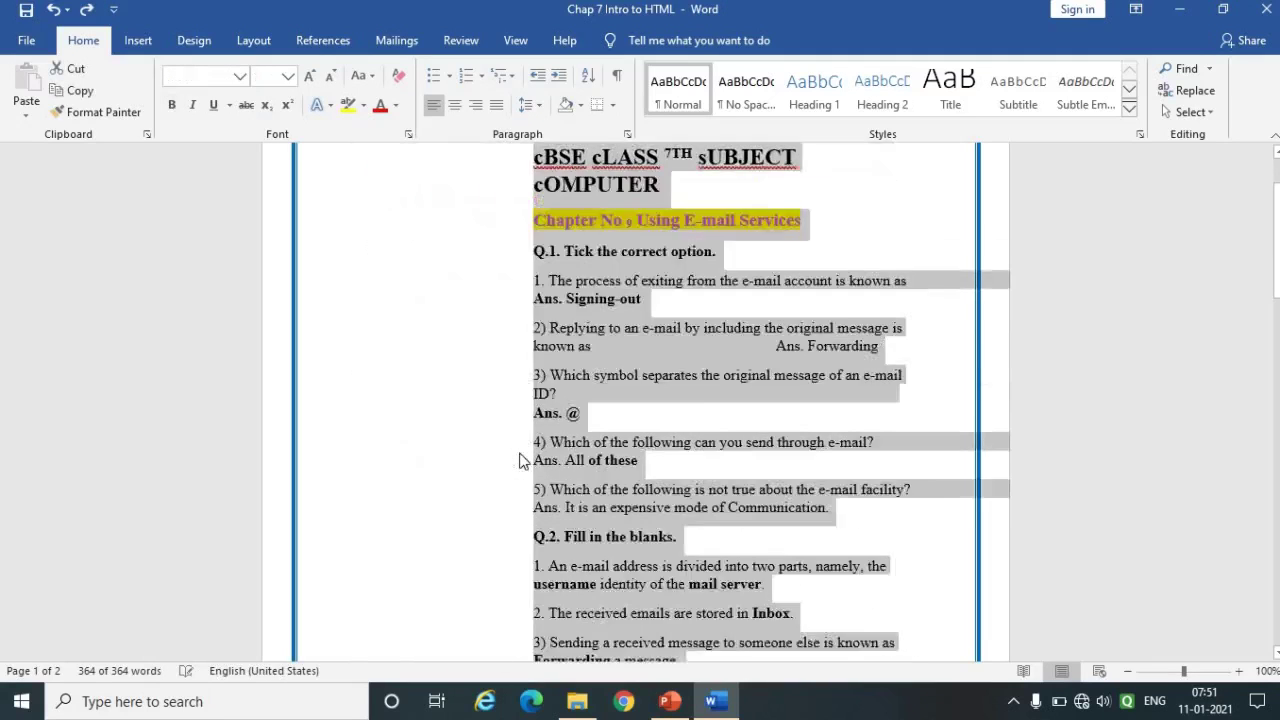
# Redo and undo the whole-document indent changes repeatedly.
pyautogui.hotkey('ctrl', 'y')
pyautogui.hotkey('ctrl', 'y')
pyautogui.hotkey('ctrl', 'y')
pyautogui.hotkey('ctrl', 'y')
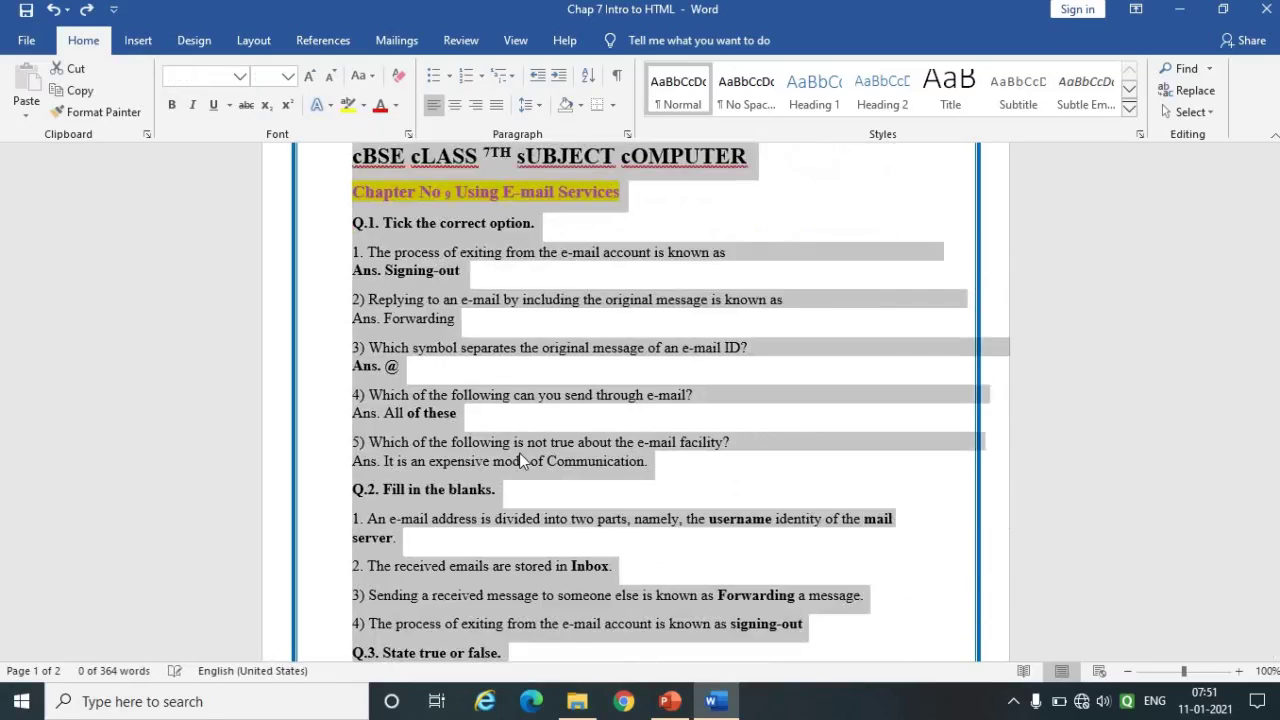
pyautogui.hotkey('ctrl', 'z')
pyautogui.hotkey('ctrl', 'z')
pyautogui.hotkey('ctrl', 'z')
pyautogui.hotkey('ctrl', 'z')
pyautogui.hotkey('ctrl', 'y')
pyautogui.hotkey('ctrl', 'y')
pyautogui.hotkey('ctrl', 'y')
pyautogui.hotkey('ctrl', 'y')
pyautogui.hotkey('ctrl', 'y')
# Undo all remaining formatting changes back to the original centred title and chapter heading, save the document and deselect the title.
pyautogui.hotkey('ctrl', 'z')
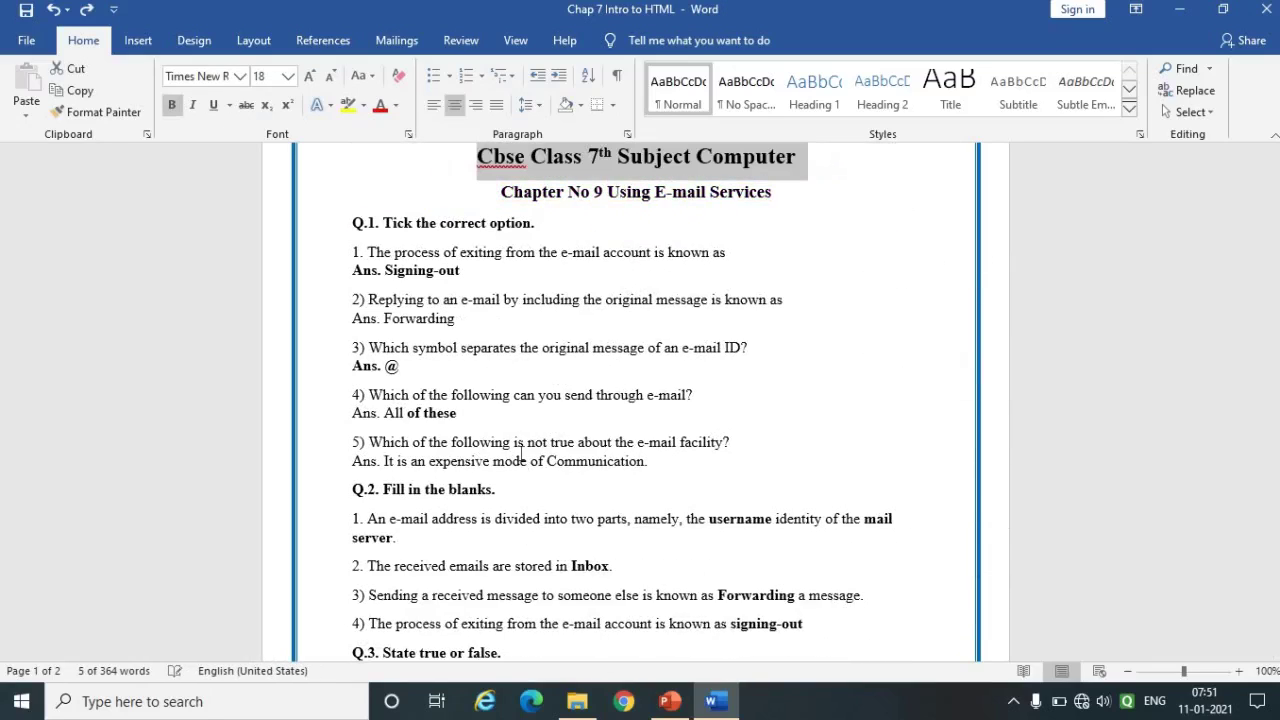
pyautogui.hotkey('ctrl', 's')
pyautogui.click(556, 513)
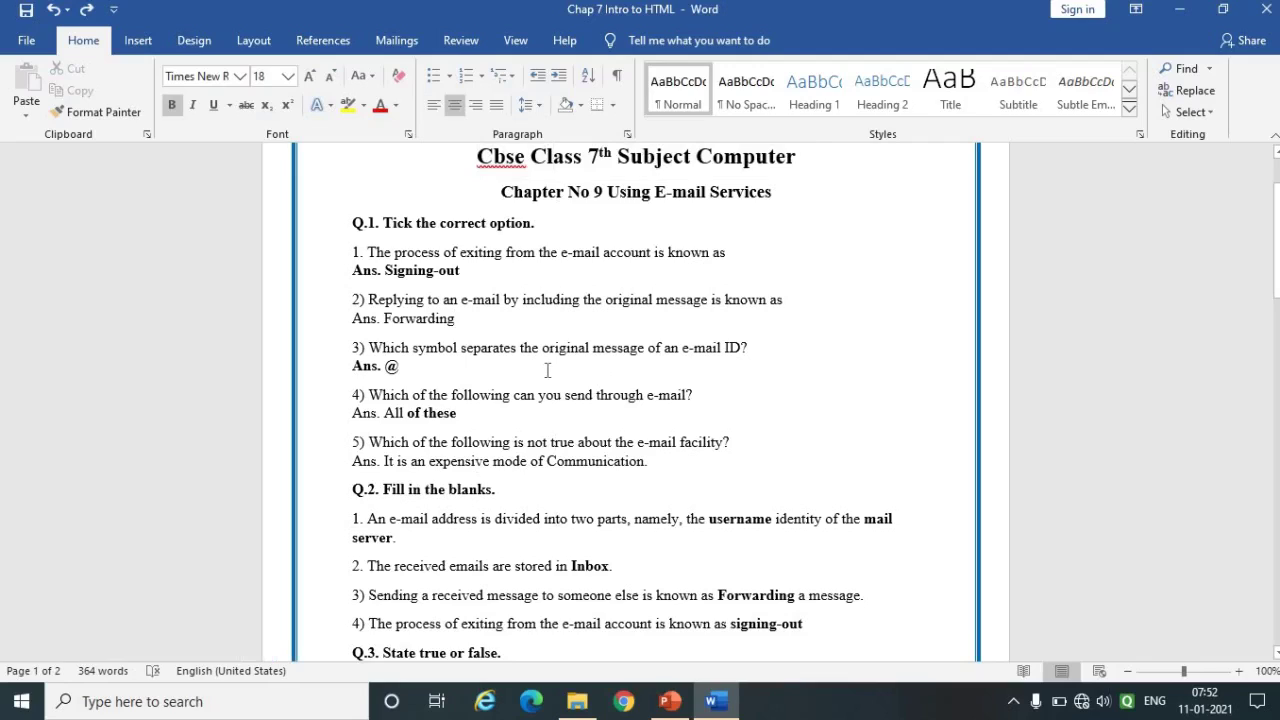
pyautogui.click(836, 347)
pyautogui.press('Up')
pyautogui.press('Up')
pyautogui.press('Up')
pyautogui.press('Up')
pyautogui.press('Up')
pyautogui.press('Up')
pyautogui.hotkey('ctrl', 'a')
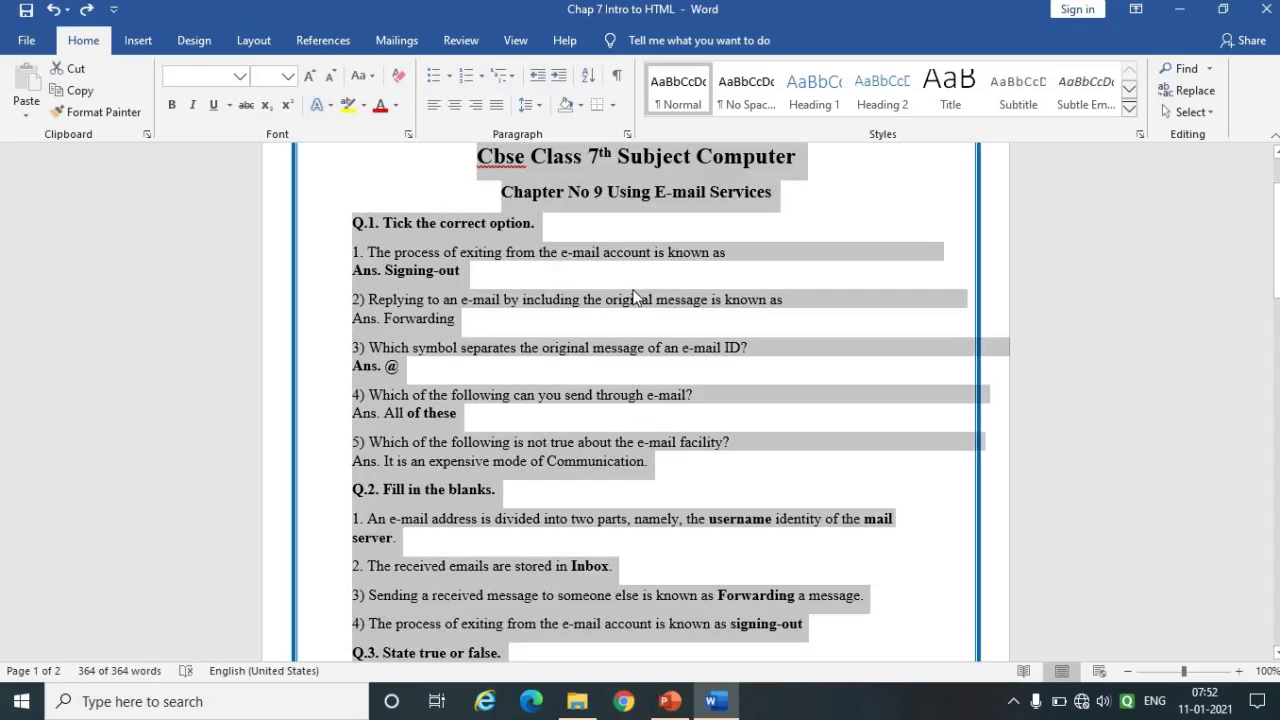
# Set up a Box border with the triple-line style for the question 4 paragraph in Borders and Shading.
pyautogui.click(680, 408)
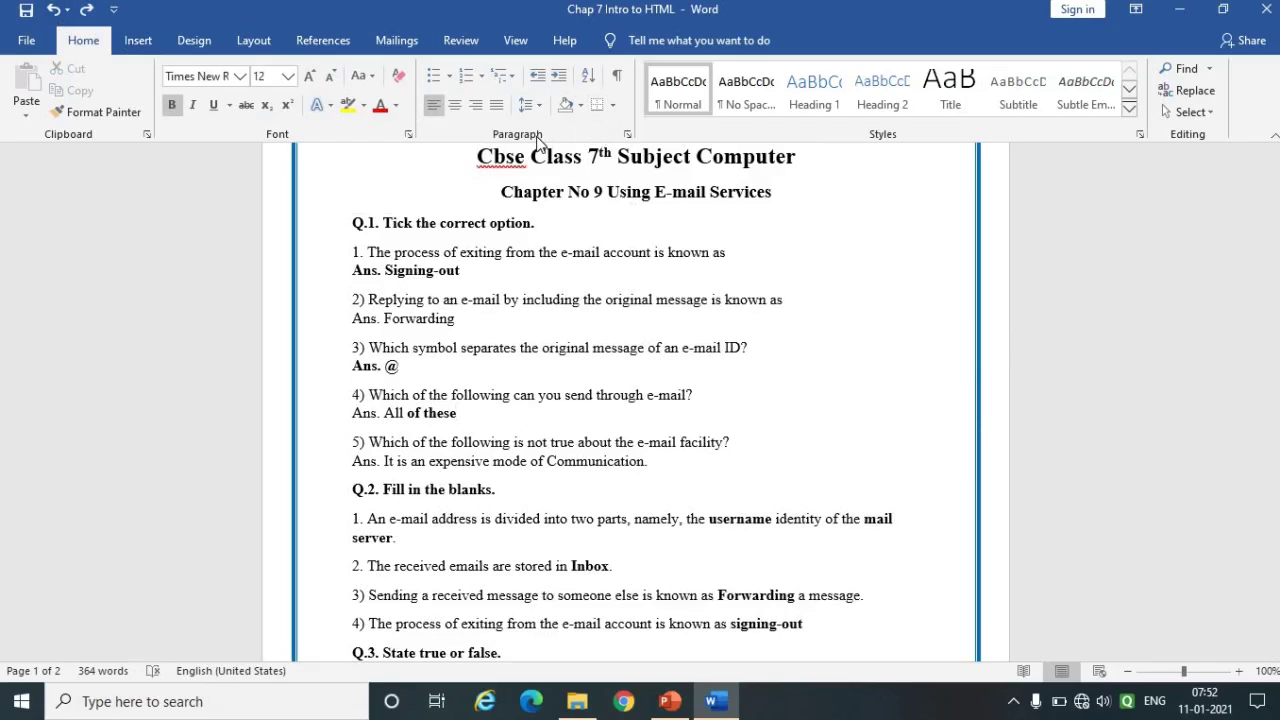
pyautogui.click(613, 106)
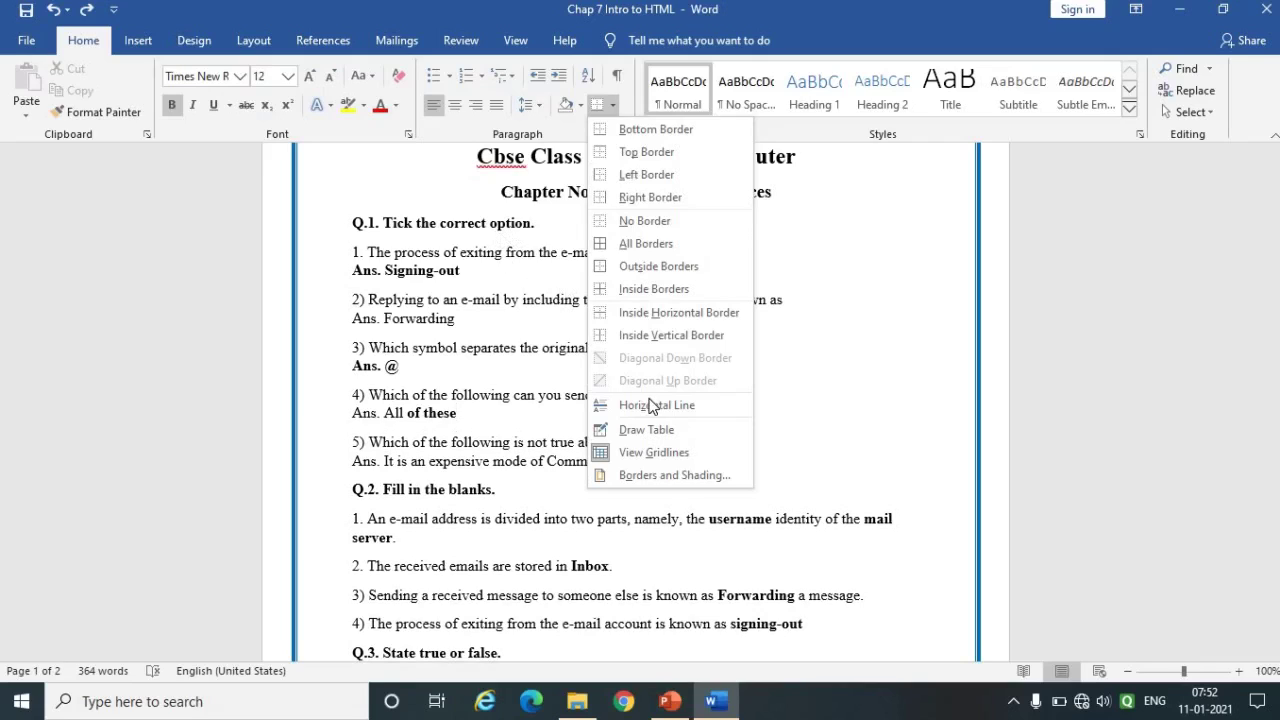
pyautogui.click(656, 475)
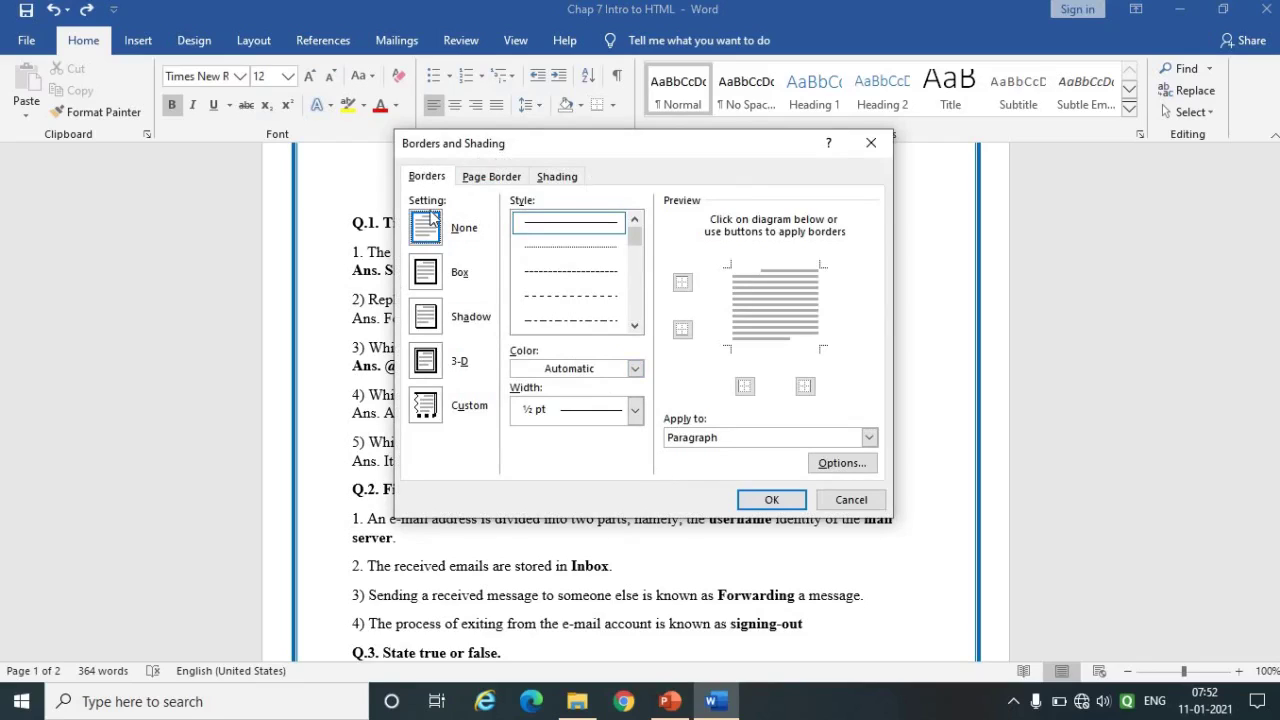
pyautogui.click(428, 276)
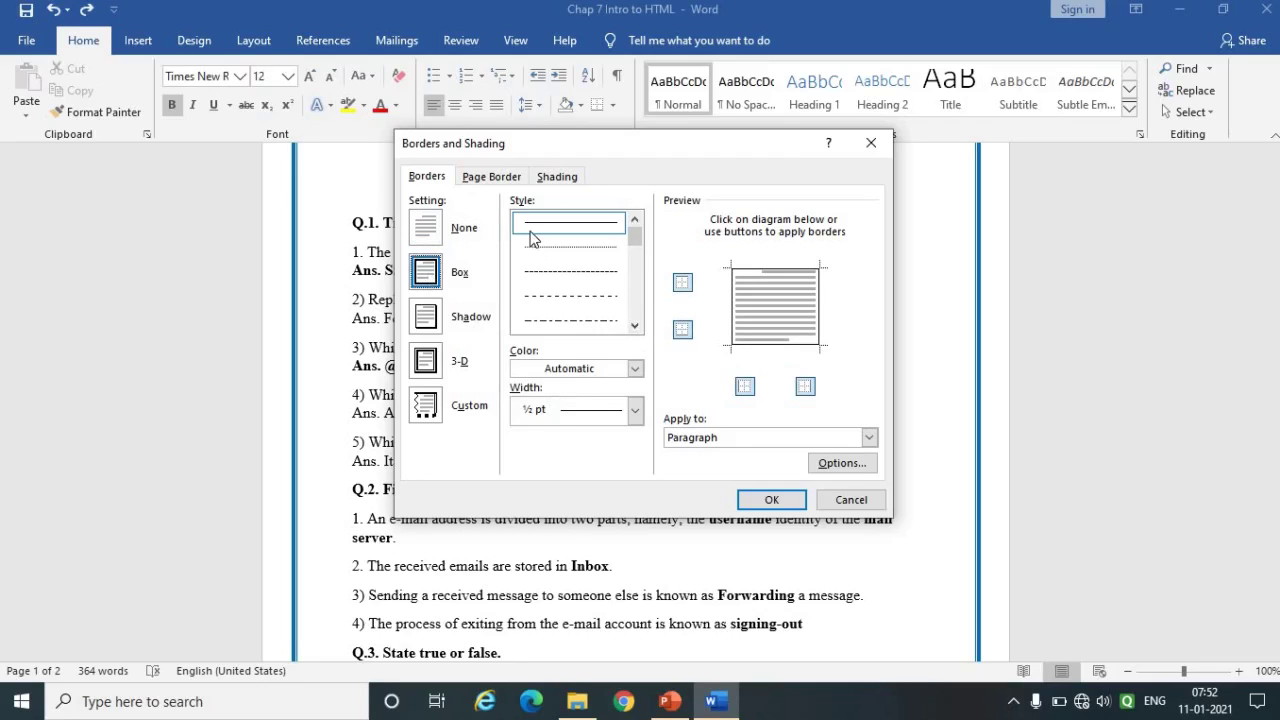
pyautogui.click(634, 326)
pyautogui.click(634, 326)
pyautogui.click(634, 326)
pyautogui.click(634, 326)
pyautogui.click(634, 326)
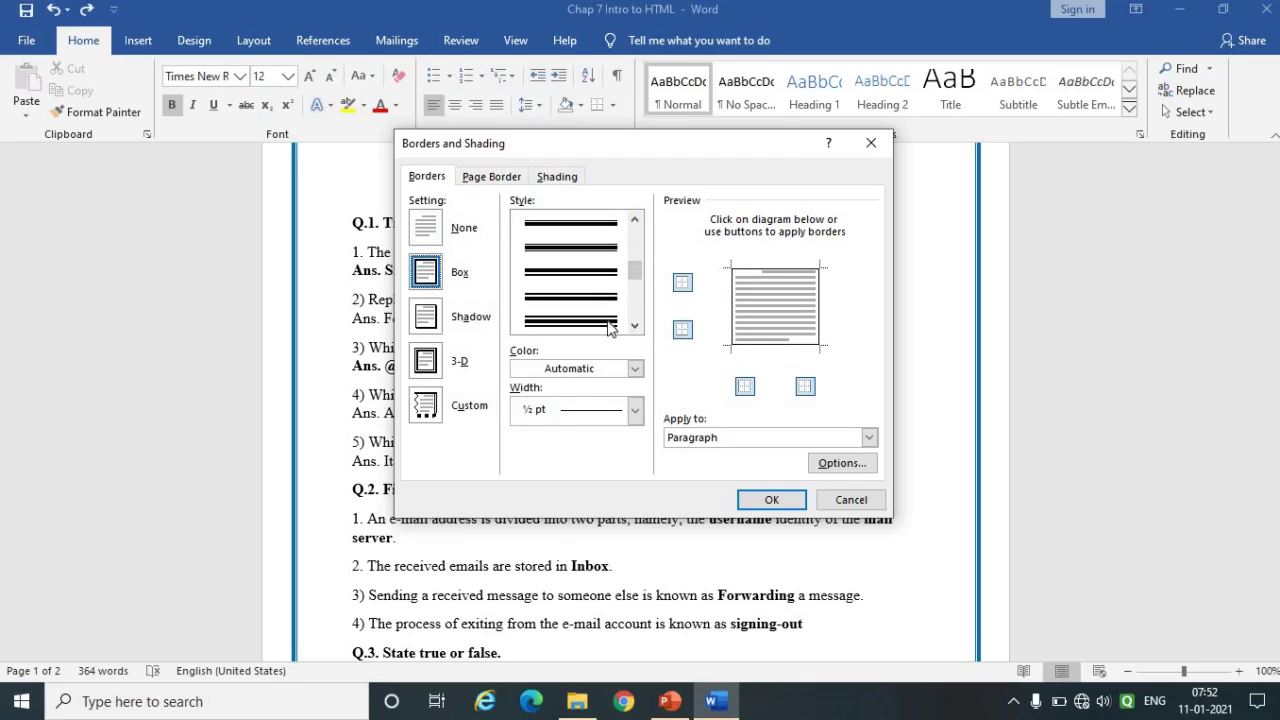
pyautogui.click(610, 322)
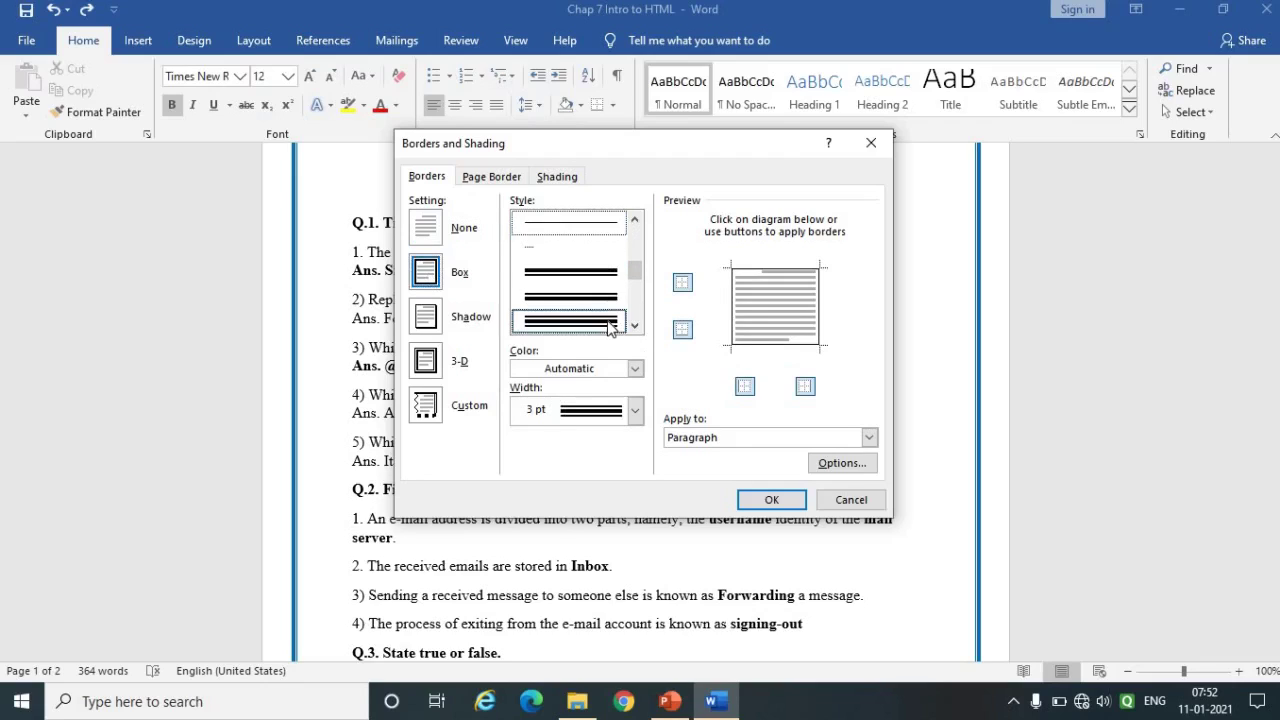
# Set the border colour to dark blue and the width to 1 pt, and apply it to the question 4 paragraph.
pyautogui.click(635, 369)
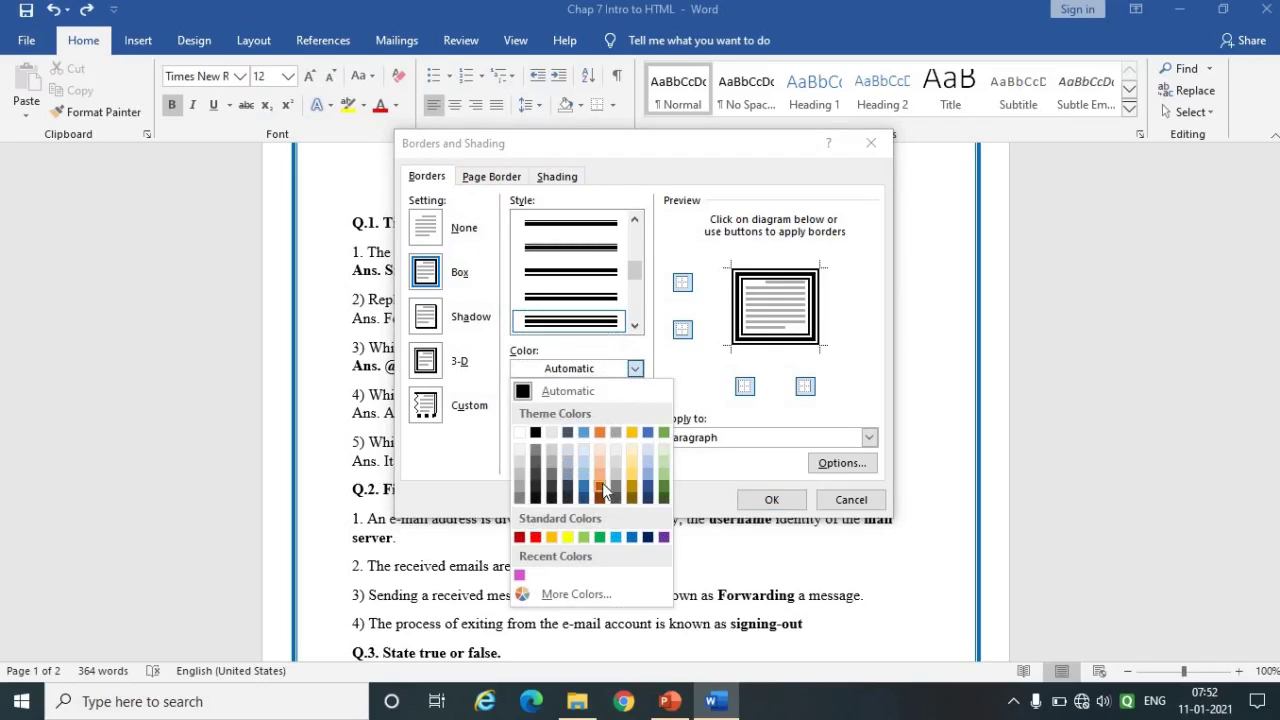
pyautogui.click(650, 540)
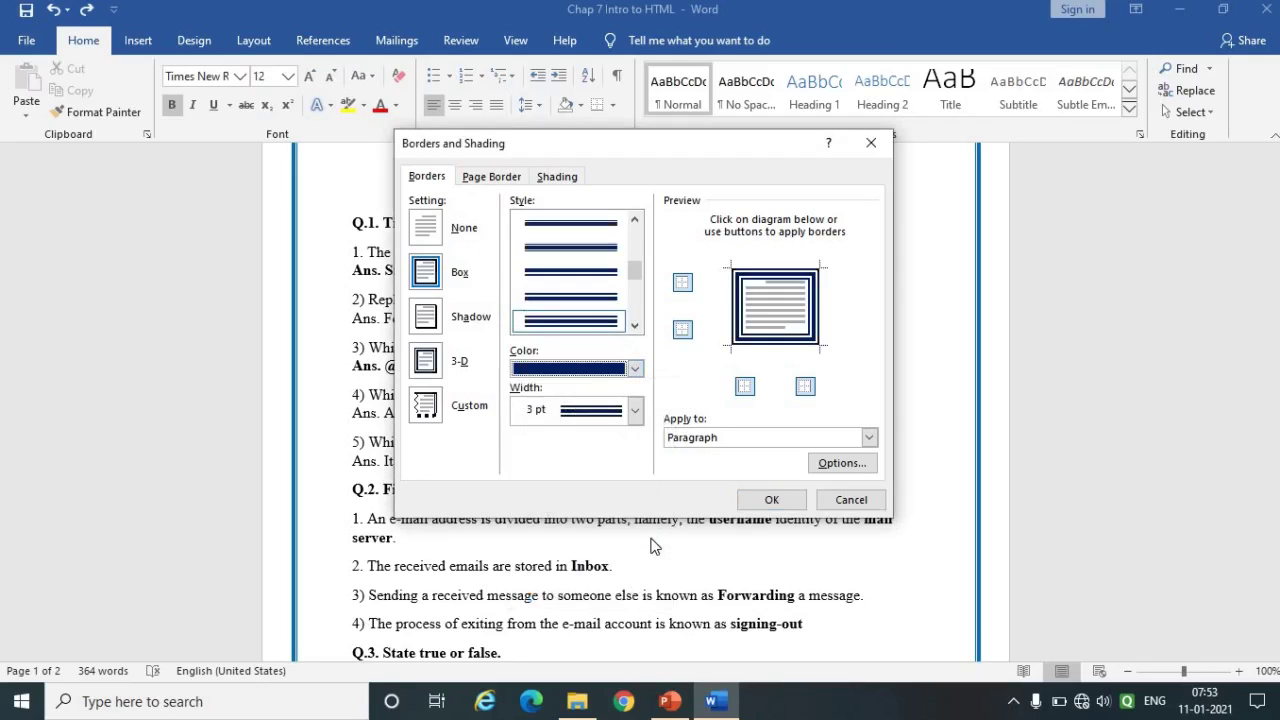
pyautogui.click(636, 411)
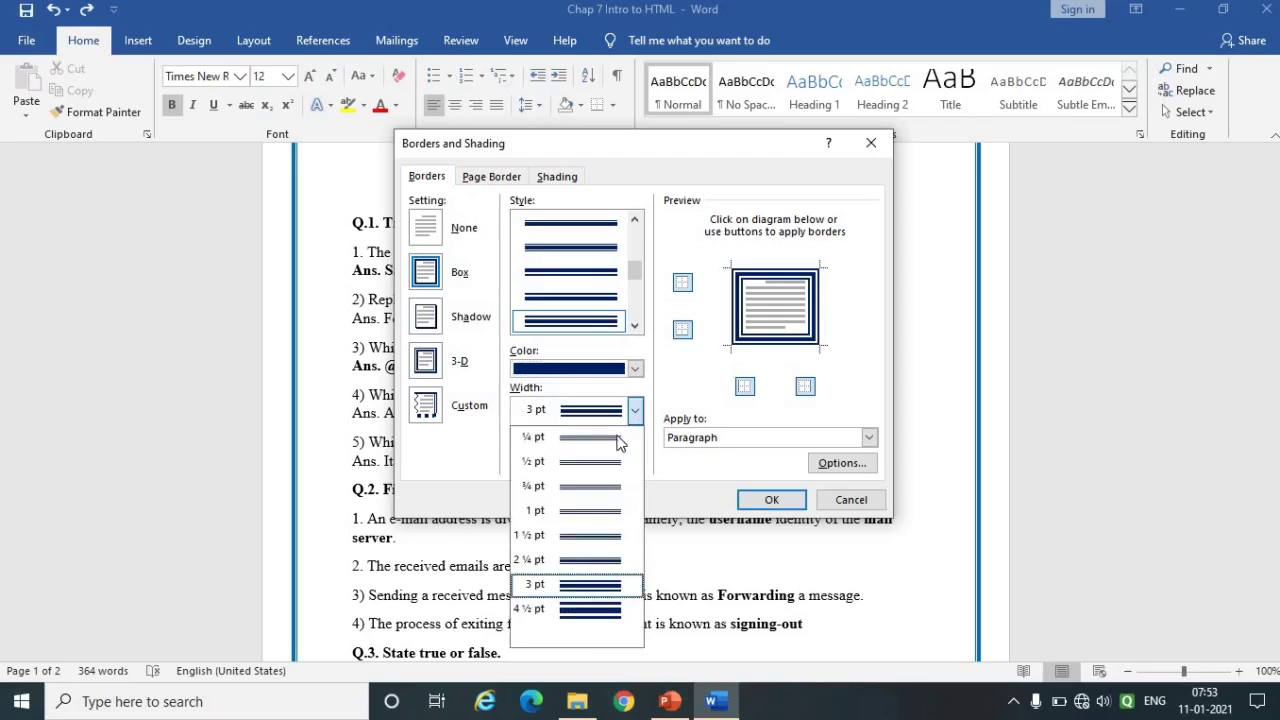
pyautogui.click(560, 511)
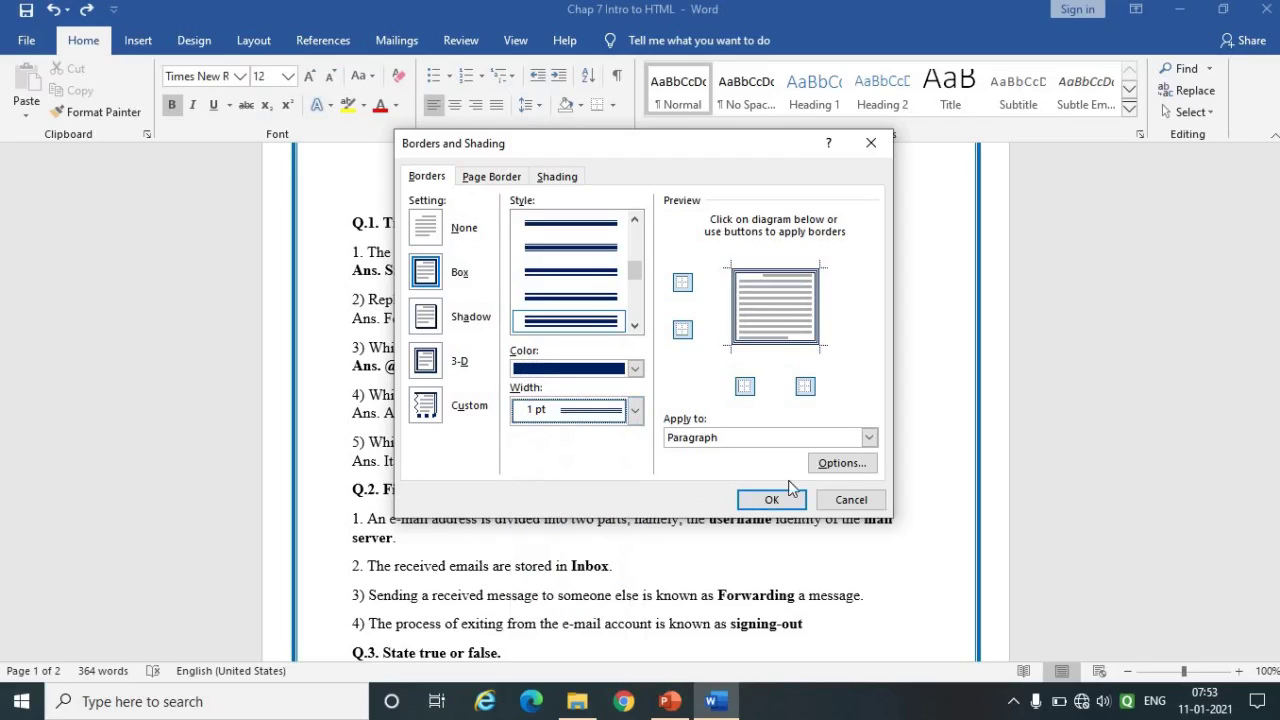
pyautogui.click(771, 500)
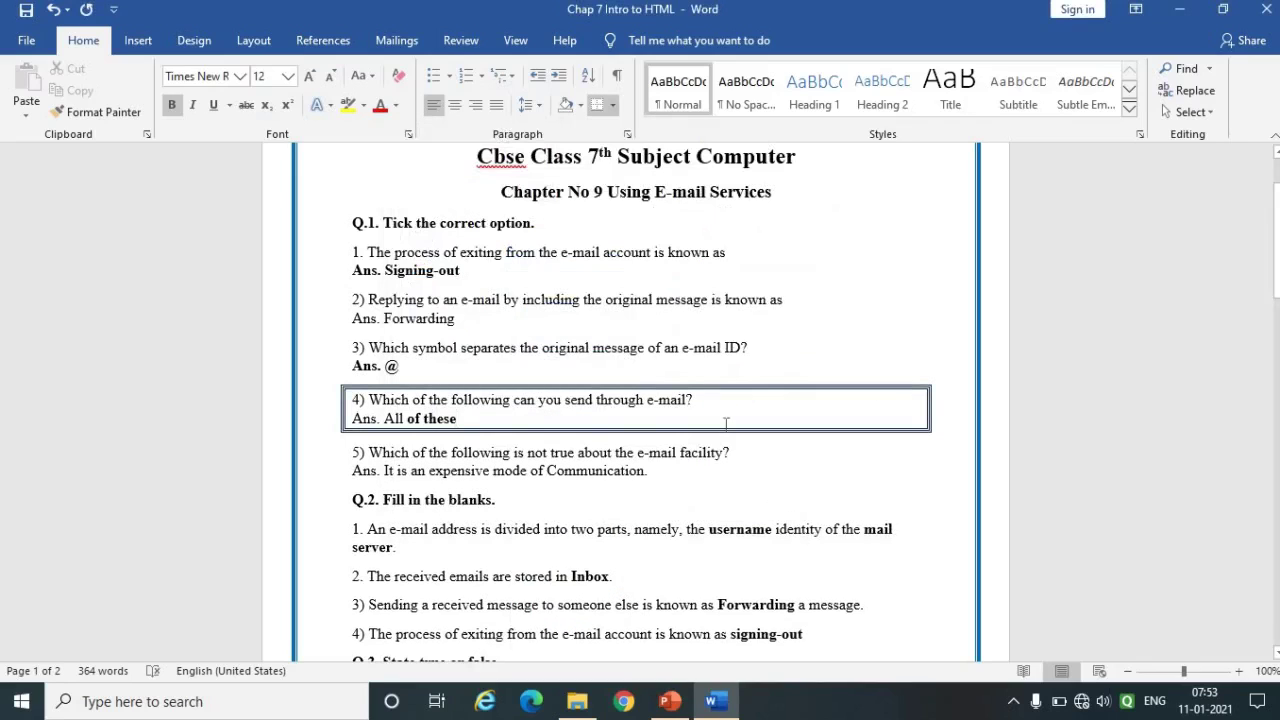
# Undo the border around question 4 and look at the border options for the whole document without applying any.
pyautogui.click(630, 408)
pyautogui.hotkey('ctrl', 'z')
pyautogui.hotkey('ctrl', 'a')
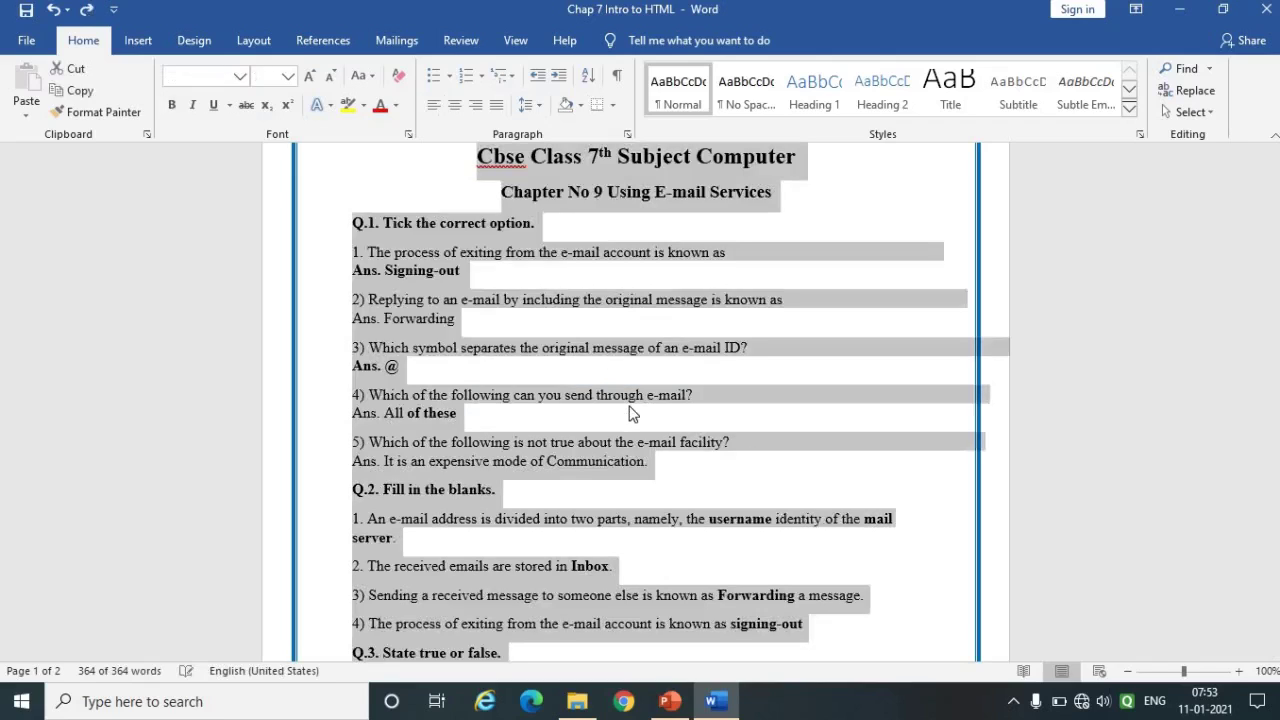
pyautogui.click(613, 106)
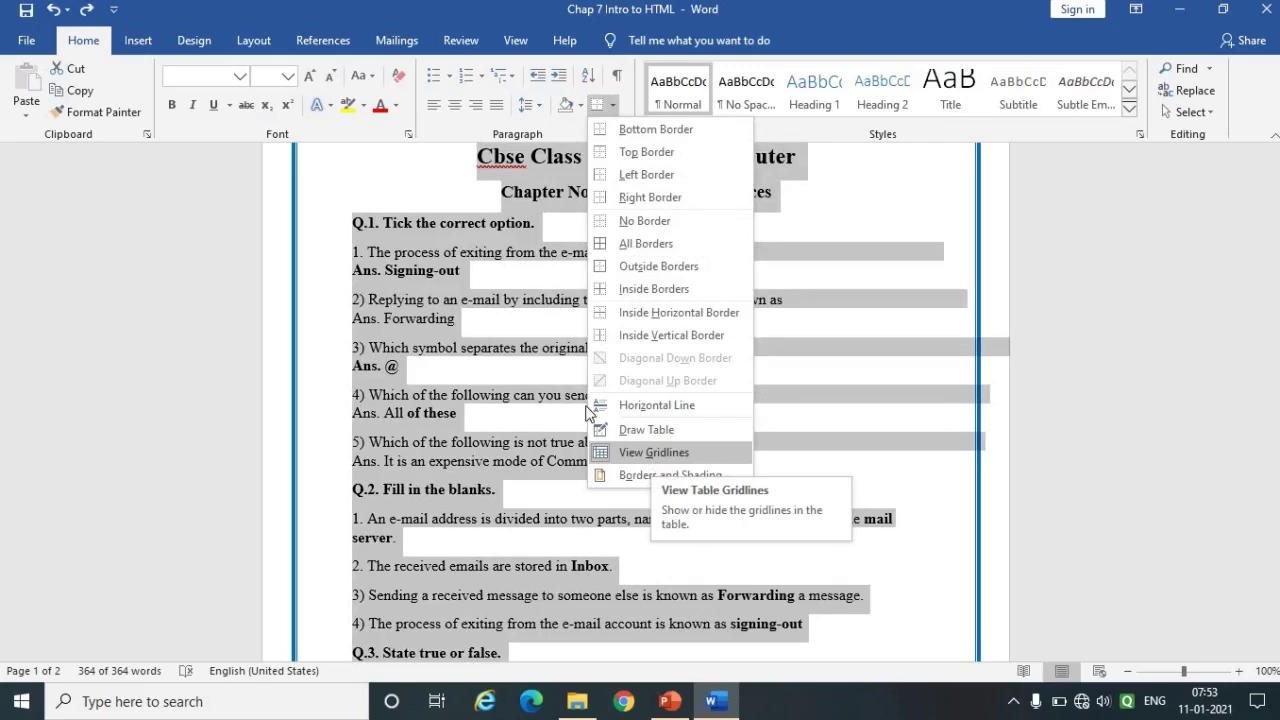
pyautogui.click(511, 369)
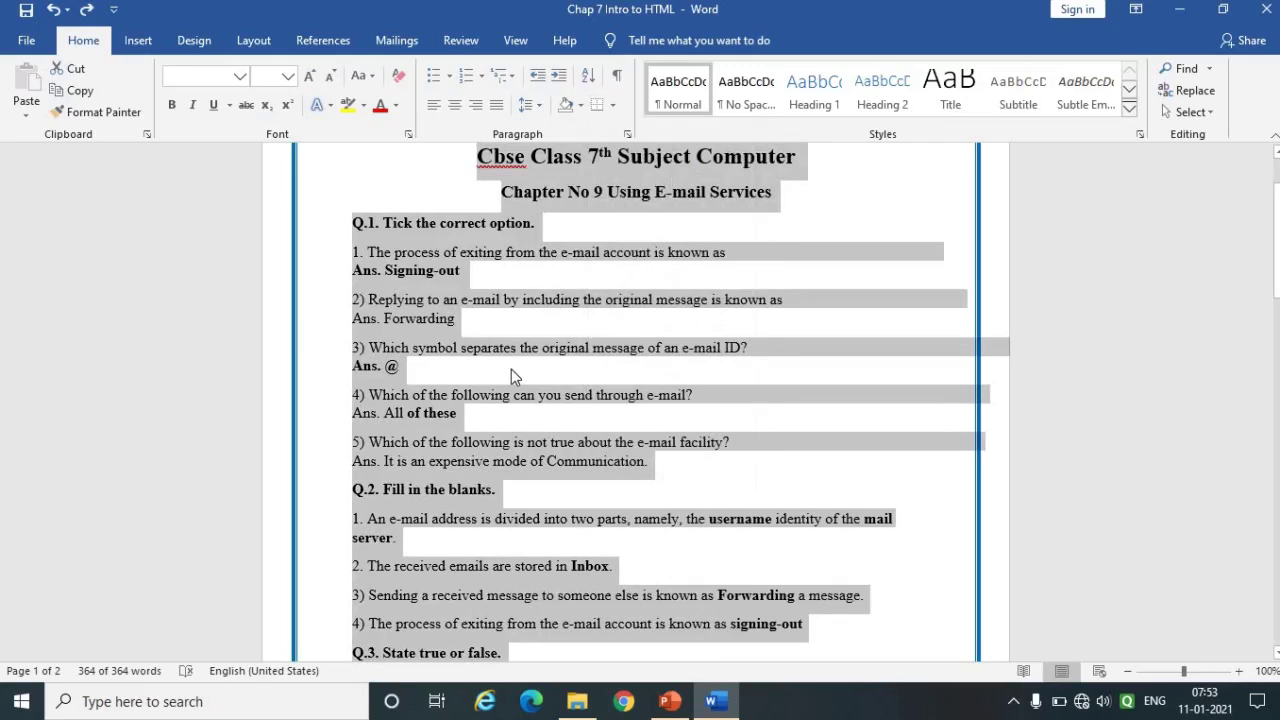
# Apply yellow paragraph shading to question 2 and its answer under Q.1, and deselect the text.
pyautogui.click(392, 322)
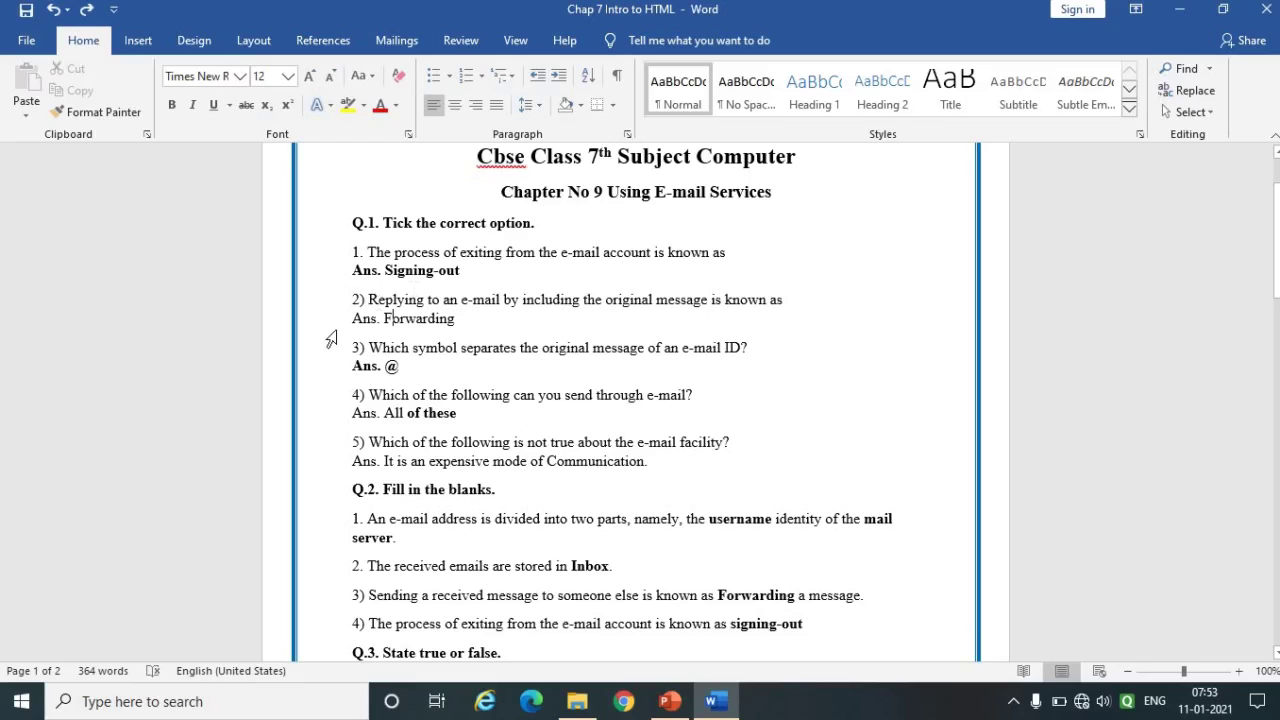
pyautogui.moveTo(352, 300); pyautogui.dragTo(464, 320)
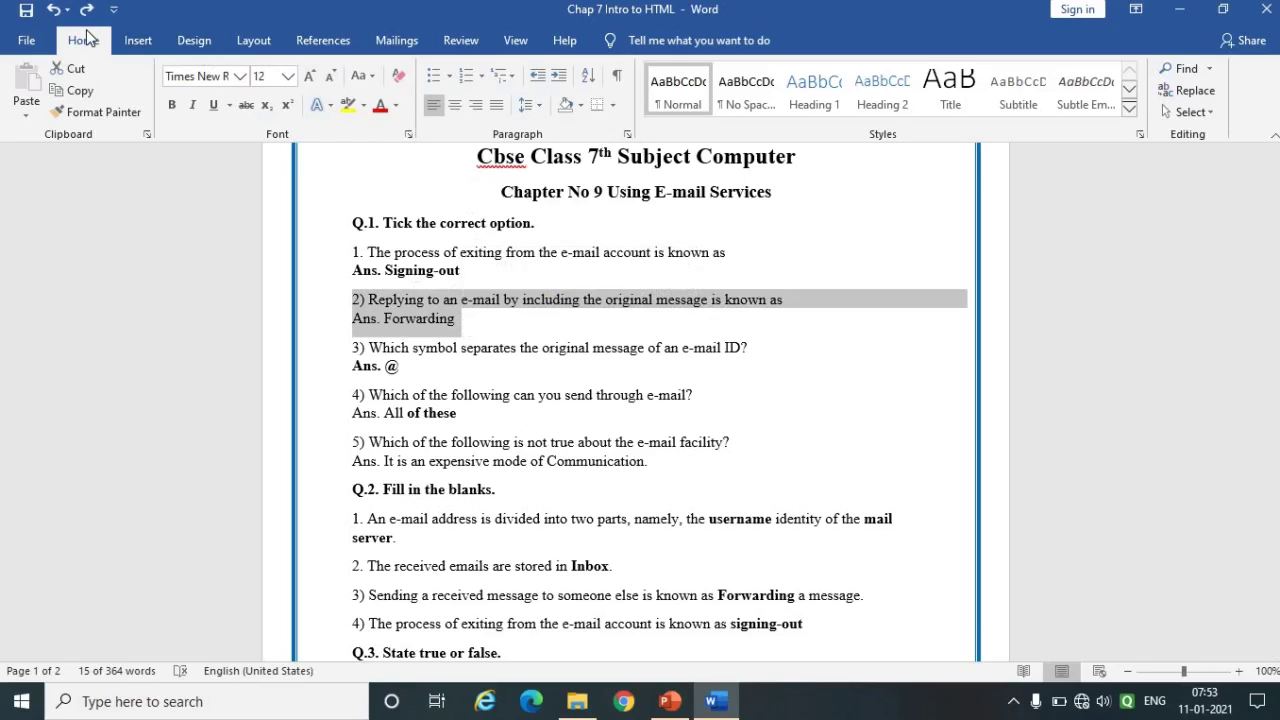
pyautogui.click(579, 105)
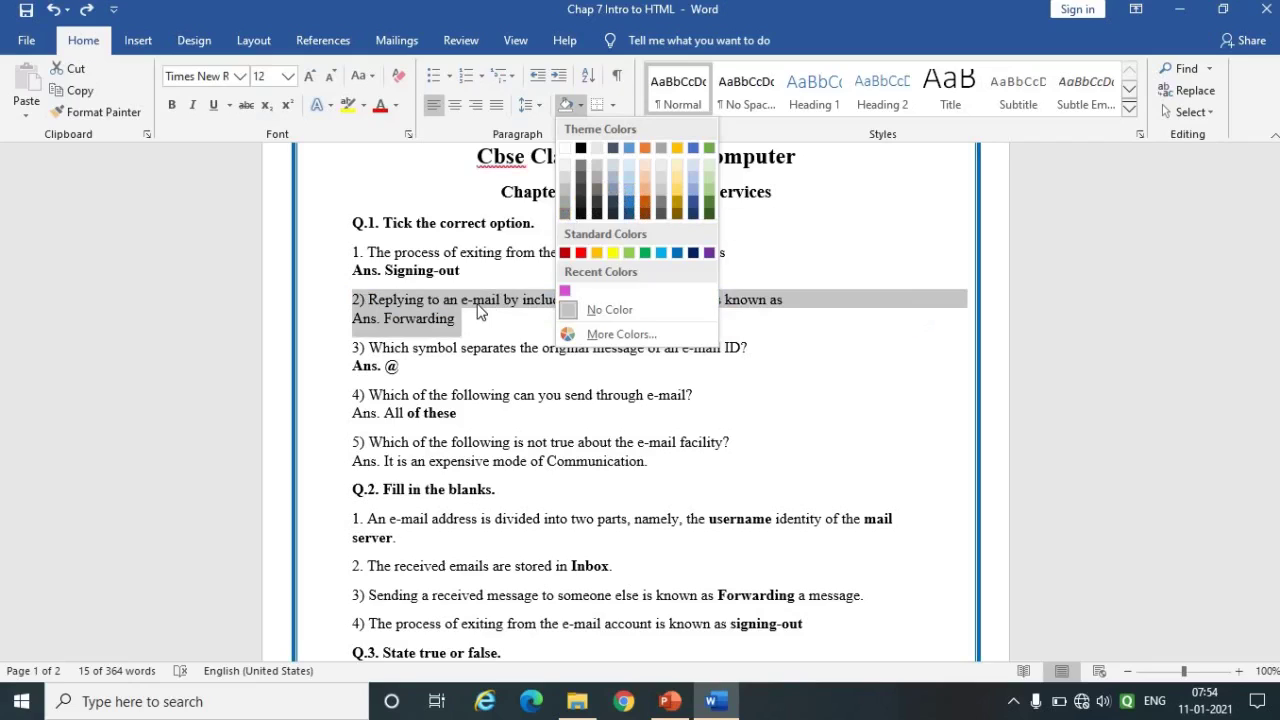
pyautogui.click(613, 253)
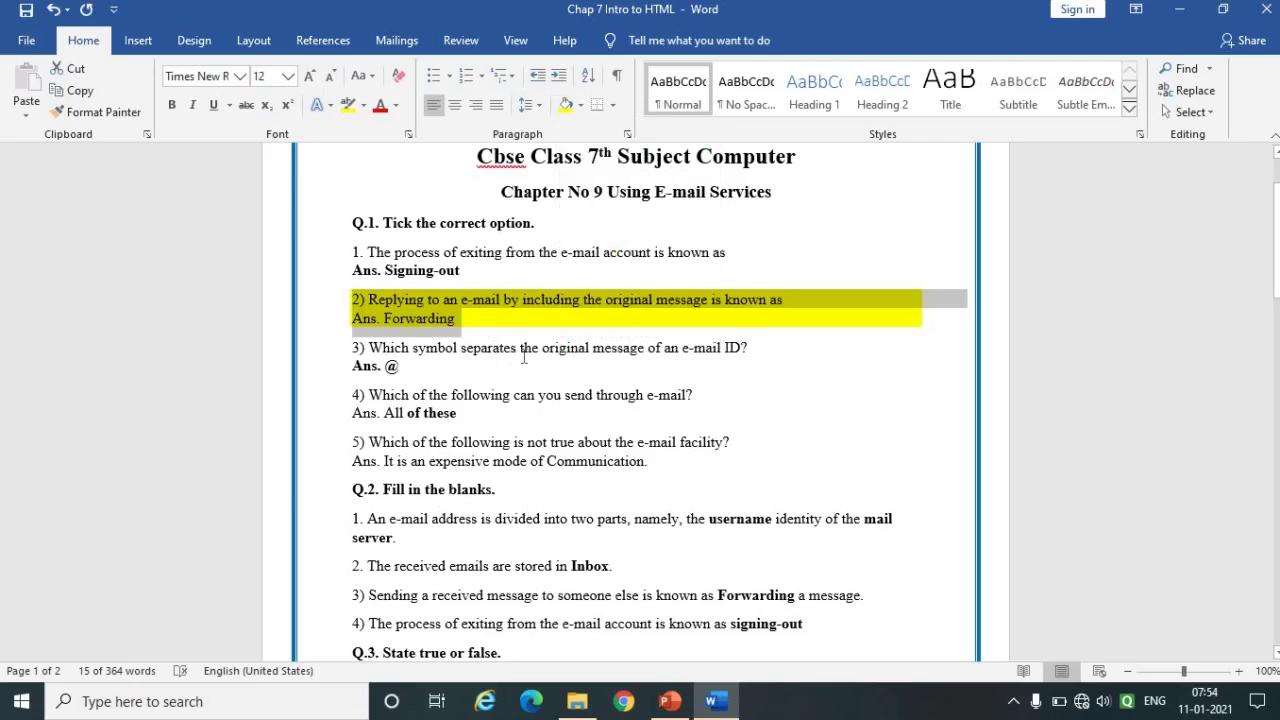
pyautogui.click(524, 357)
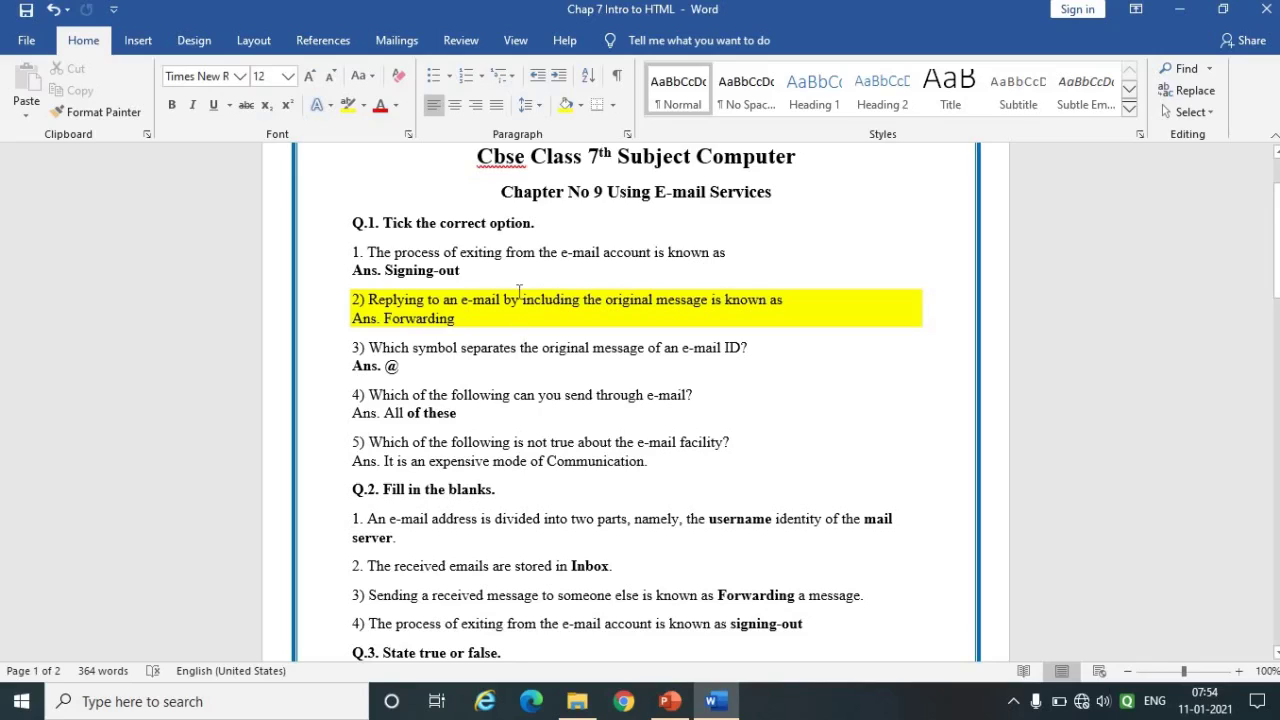
# Check the paragraph tools slide in PowerPoint, return to Word and remove the typed numbers from the four Q.2 sentences.
pyautogui.hotkey('alt', 'Tab')
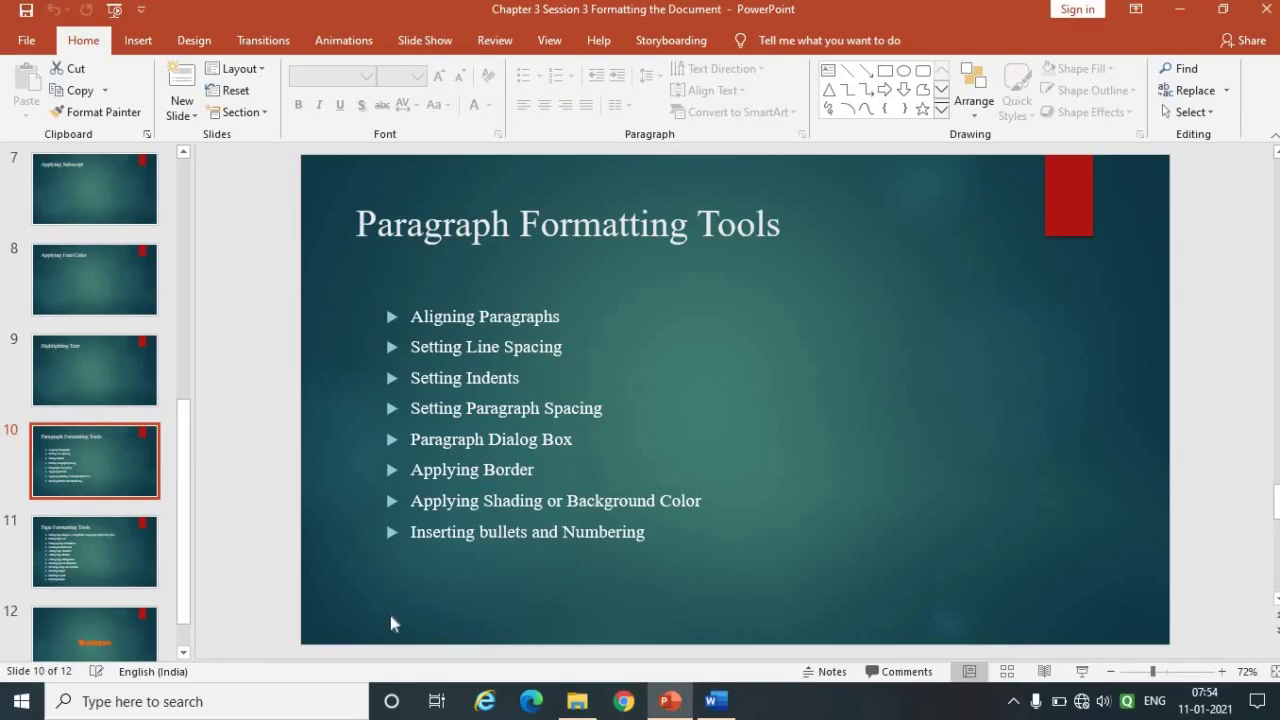
pyautogui.hotkey('alt', 'Tab')
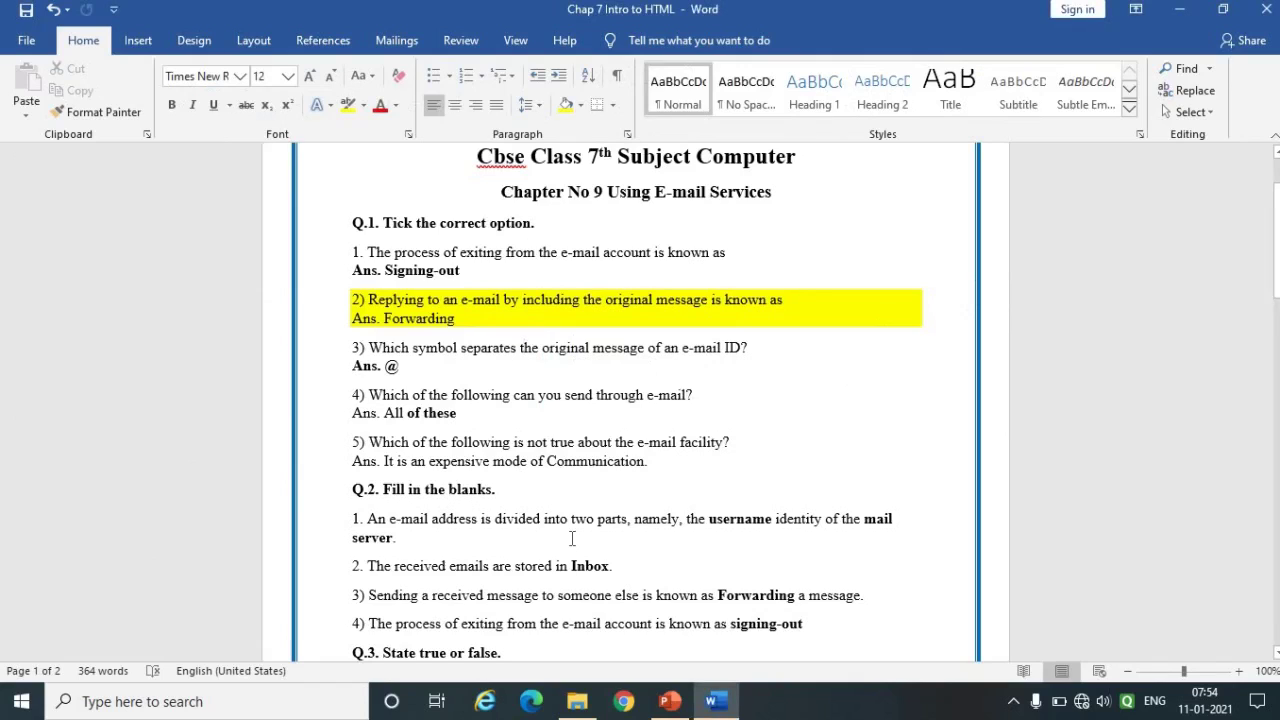
pyautogui.moveTo(363, 519); pyautogui.dragTo(640, 597)
pyautogui.moveTo(728, 624); pyautogui.dragTo(808, 624)
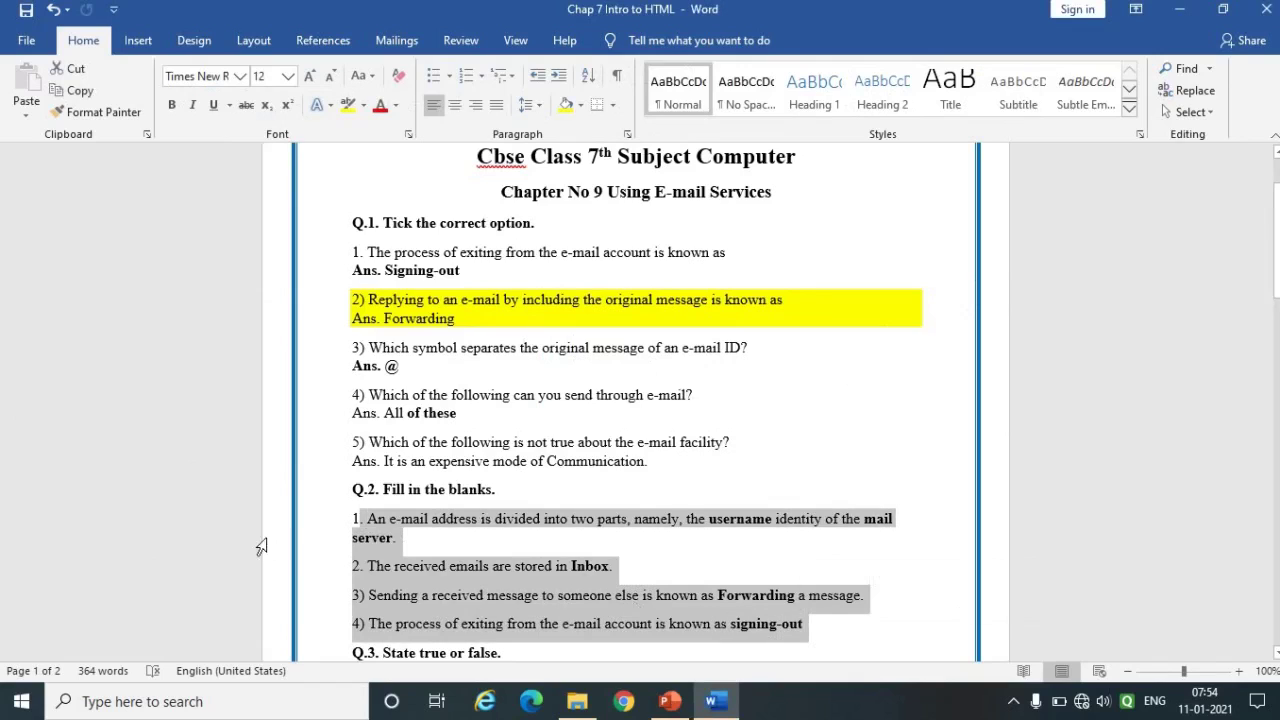
pyautogui.click(368, 522)
pyautogui.press('BackSpace')
pyautogui.press('BackSpace')
pyautogui.press('BackSpace')
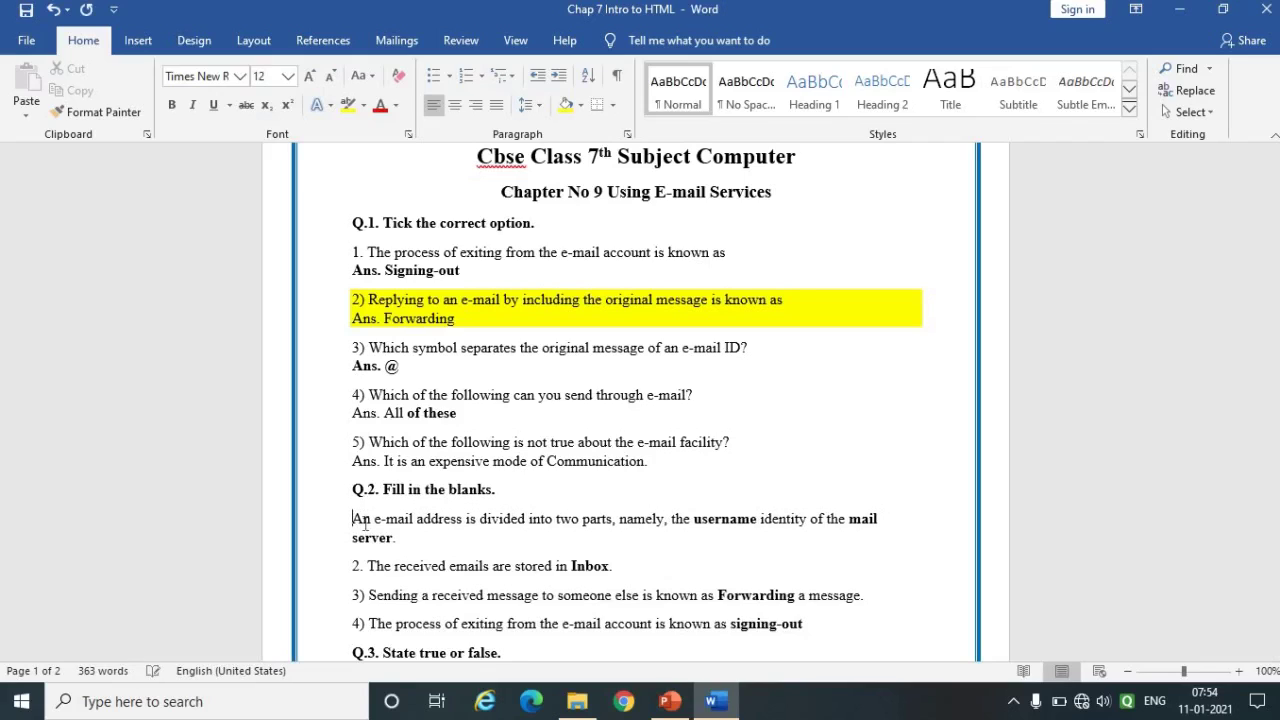
pyautogui.moveTo(367, 566); pyautogui.dragTo(327, 630)
pyautogui.press('BackSpace')
pyautogui.press('BackSpace')
pyautogui.press('BackSpace')
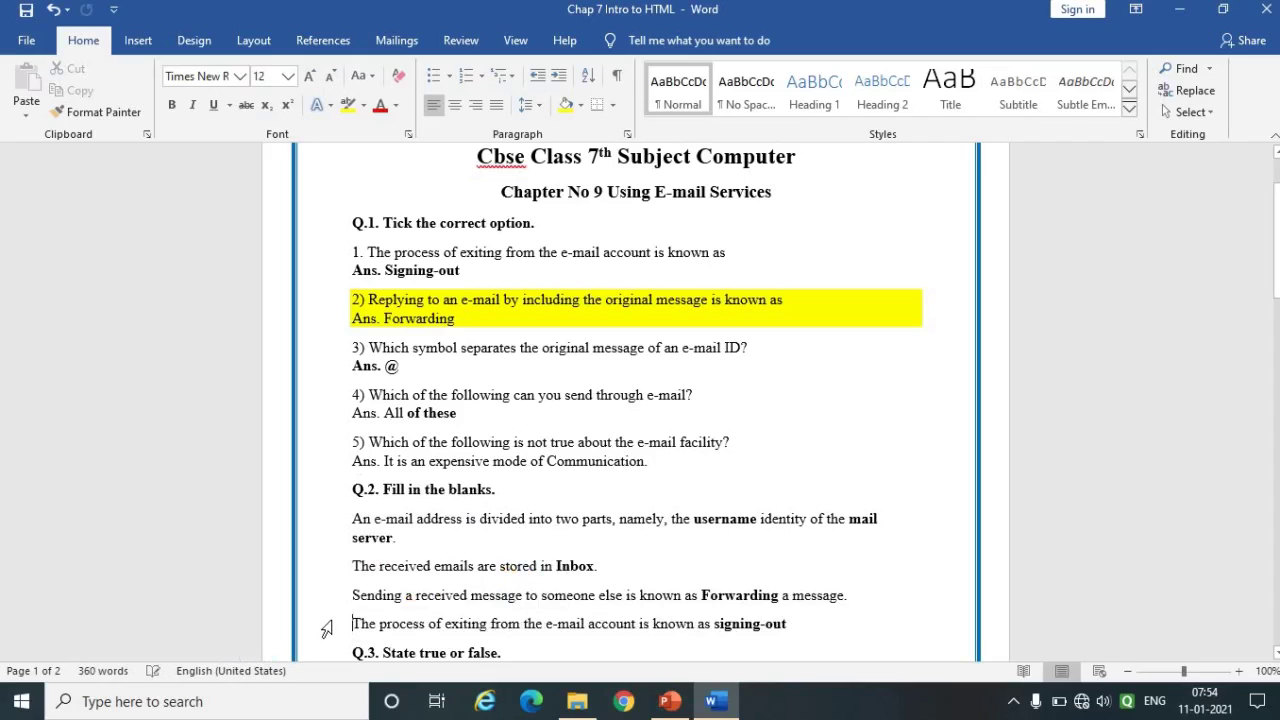
# Format the four Q.2 sentences with the multicoloured cross bullet, and replace the bullets with 1. 2. 3. numbering.
pyautogui.moveTo(352, 518); pyautogui.dragTo(812, 619)
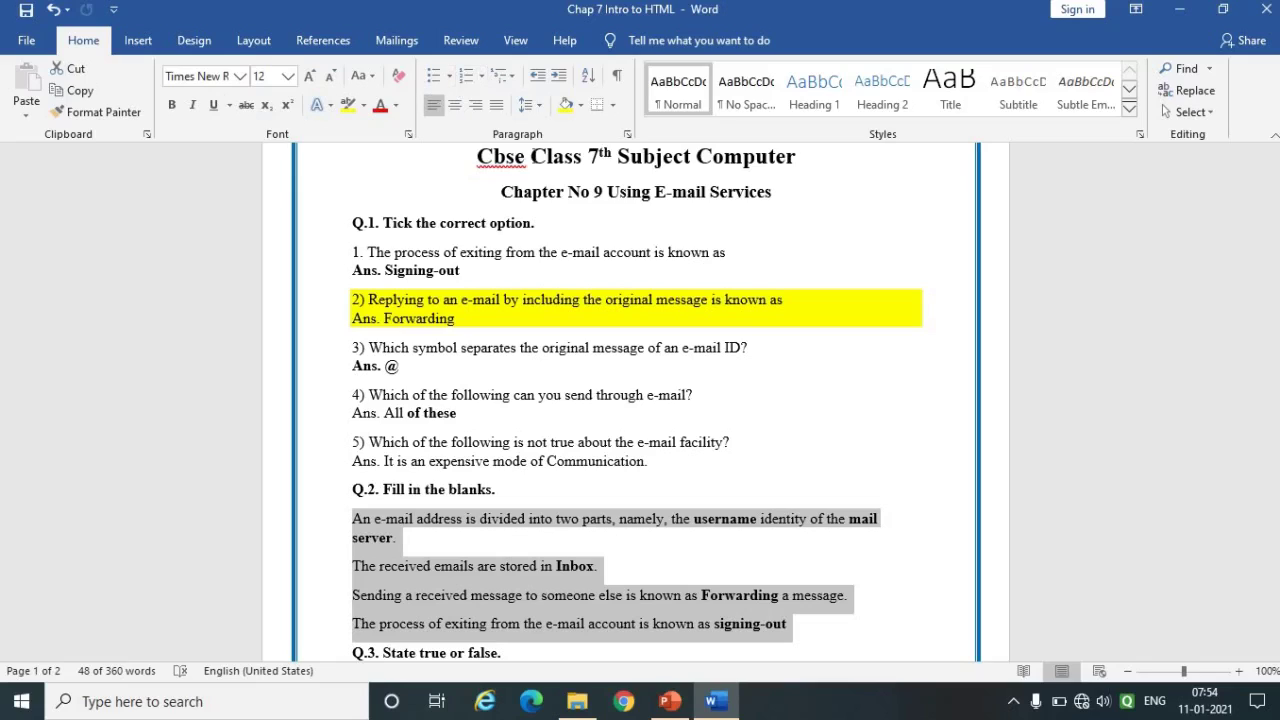
pyautogui.click(449, 77)
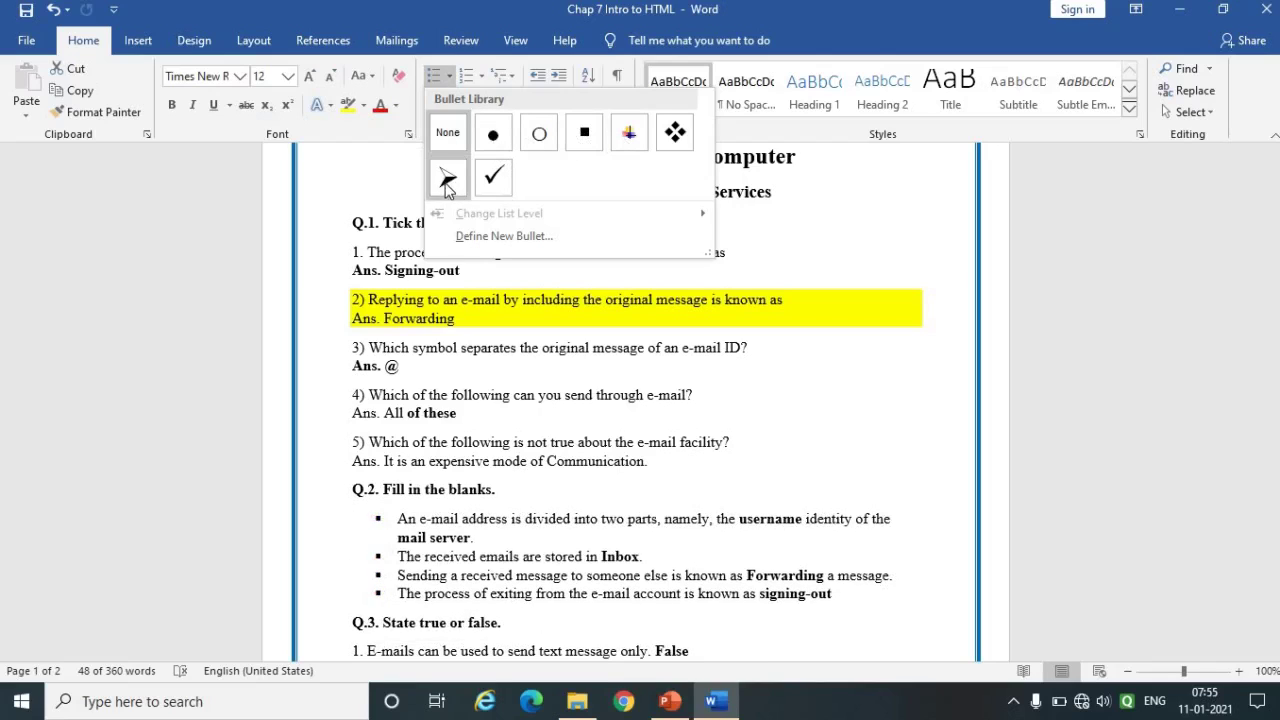
pyautogui.click(639, 135)
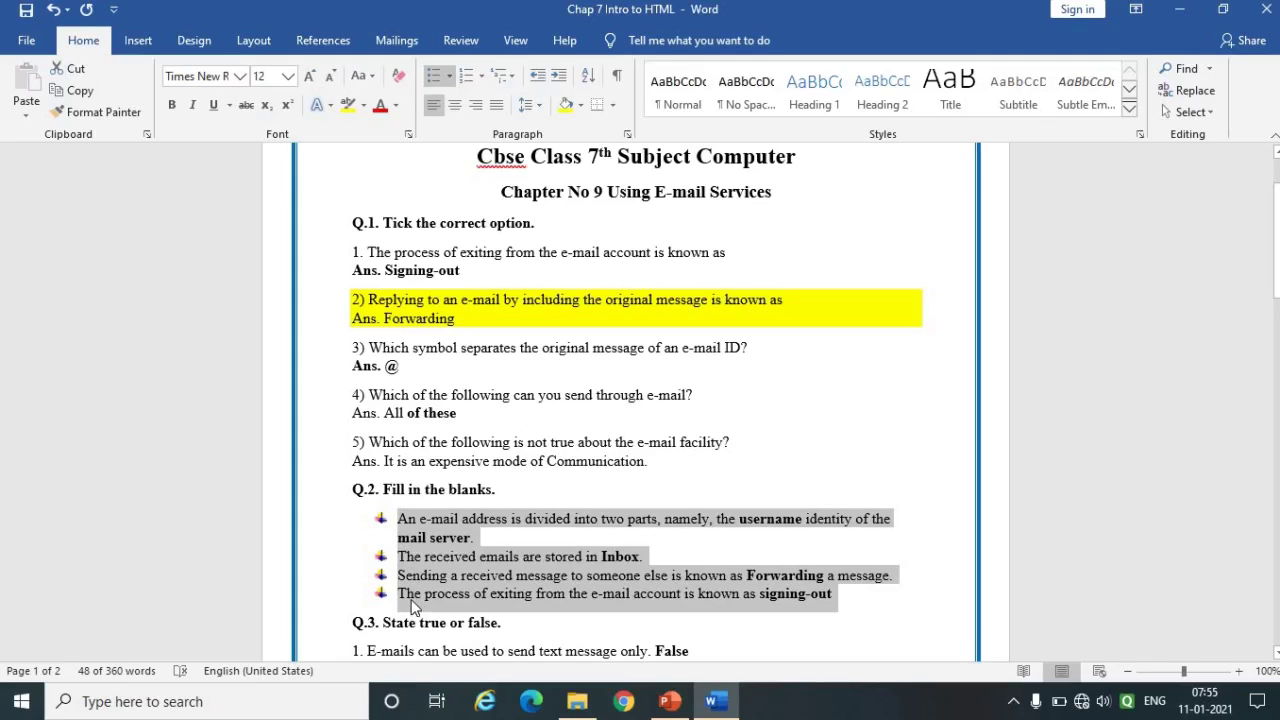
pyautogui.click(487, 73)
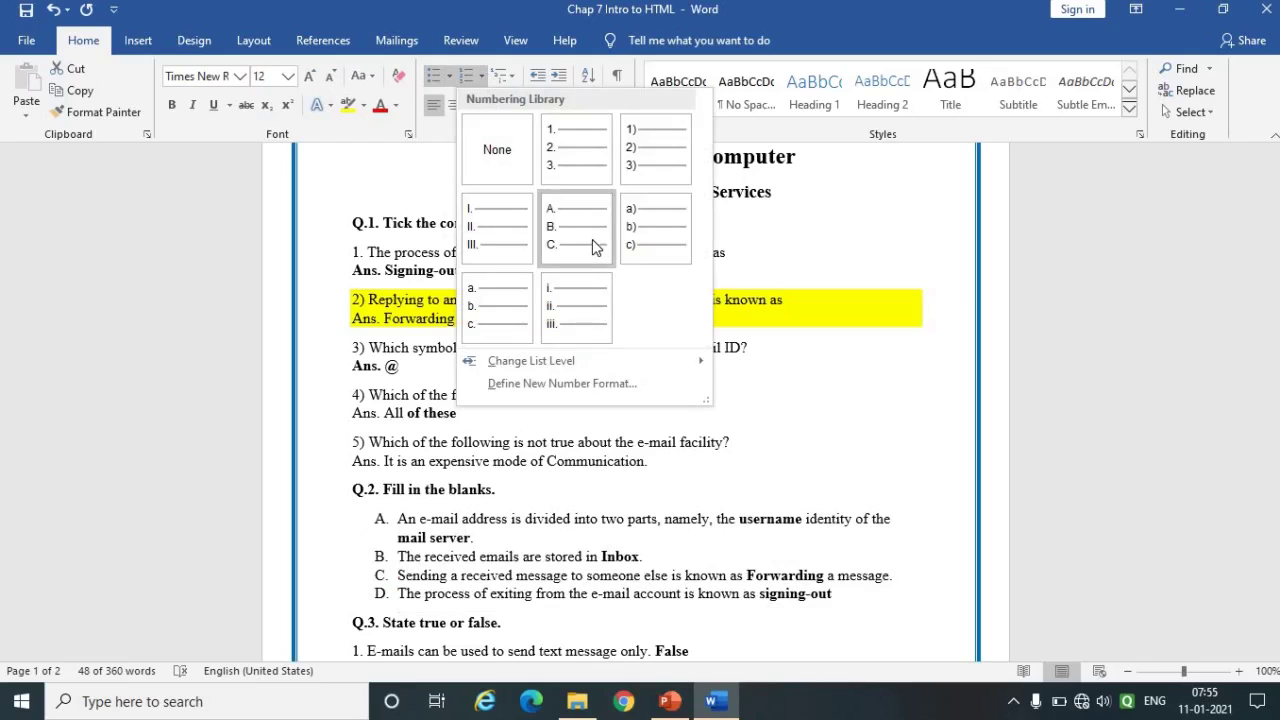
pyautogui.click(574, 151)
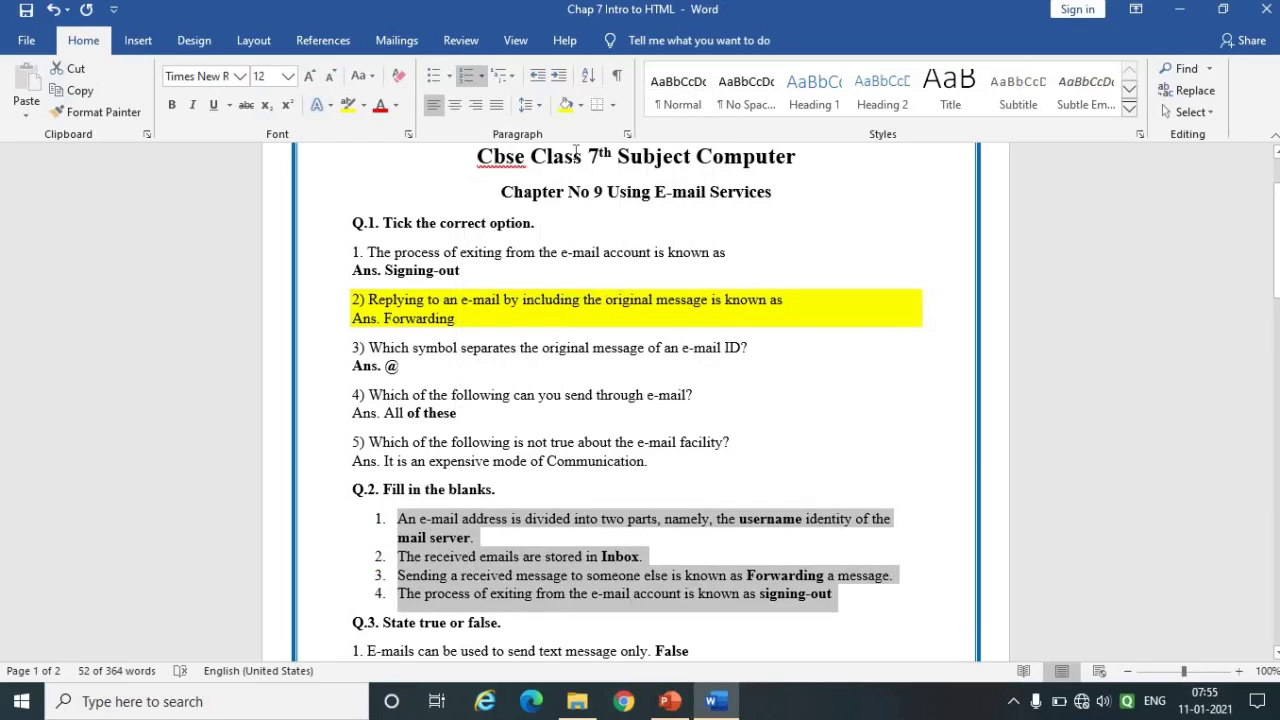
# Switch to the PowerPoint presentation and show the Page Formatting Tools slide.
pyautogui.hotkey('alt', 'Tab')
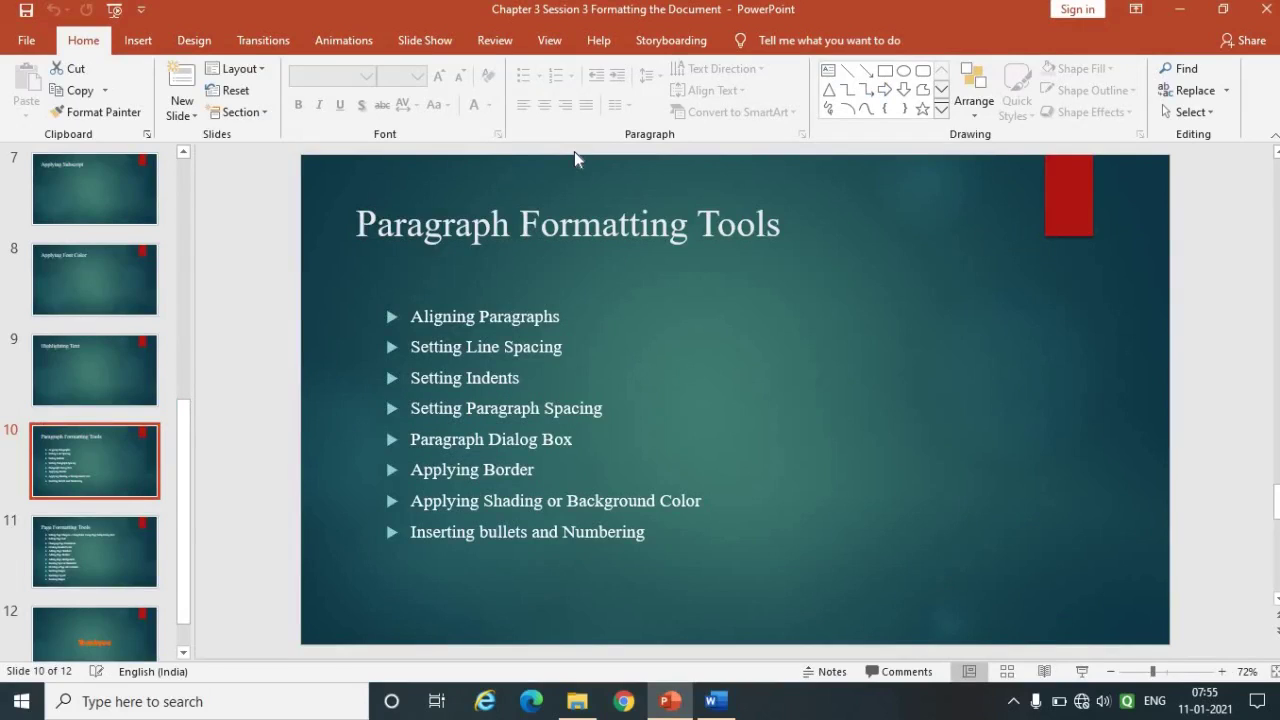
pyautogui.click(112, 543)
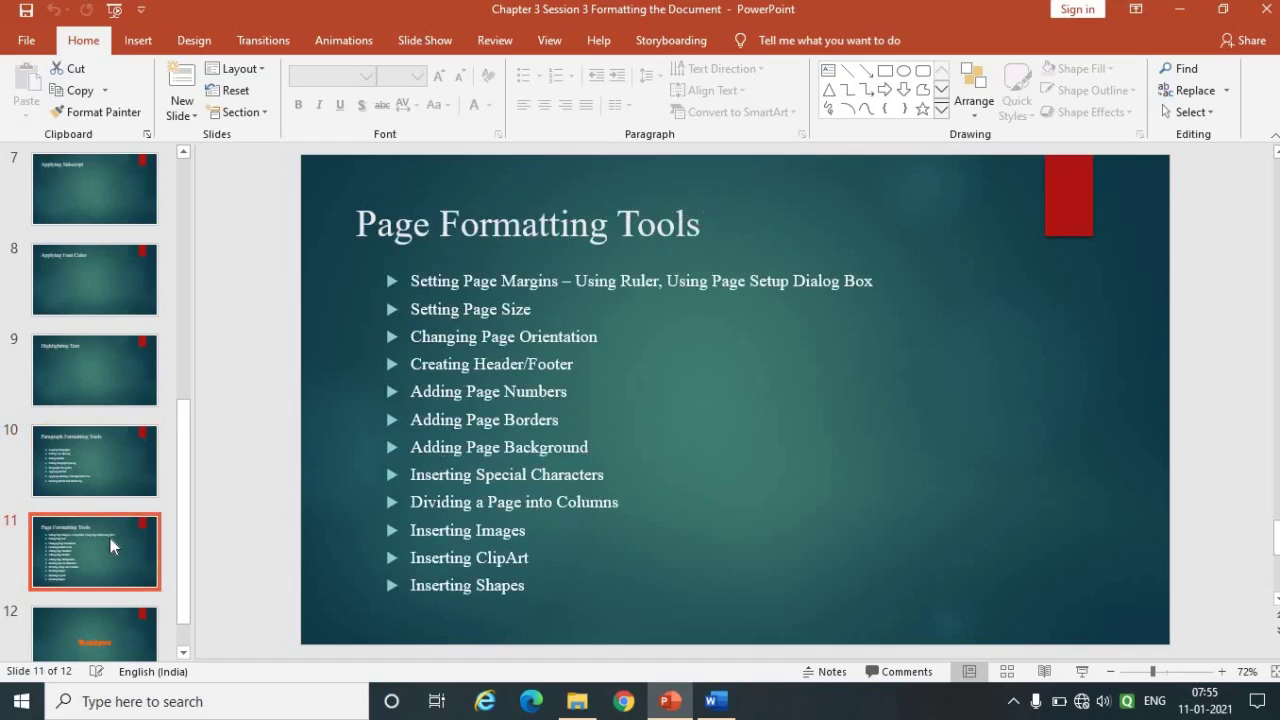